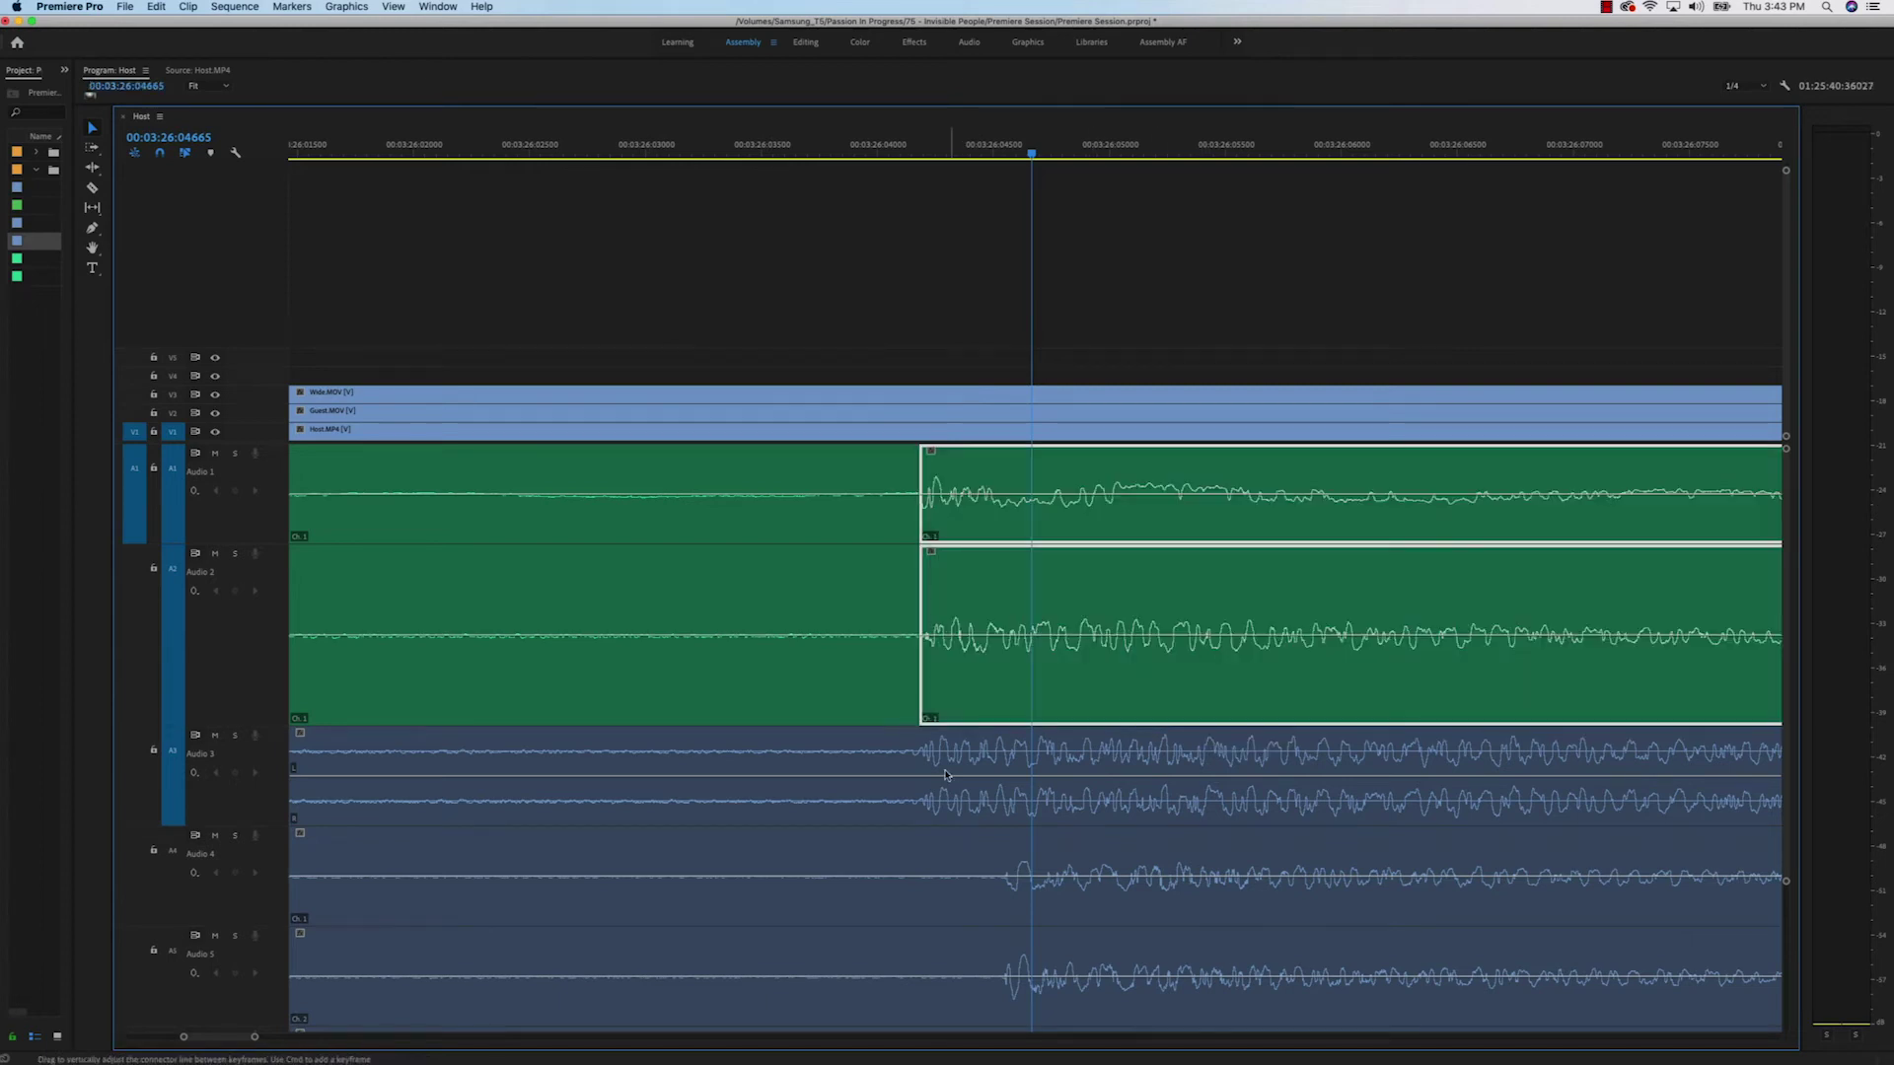
Zoom in at the playhead and slide the Audio 1/2 recorder clips slightly earlier to match the camera audio.
key("=")
key("=")
key("=")
key("=")
left_click(1134, 513)
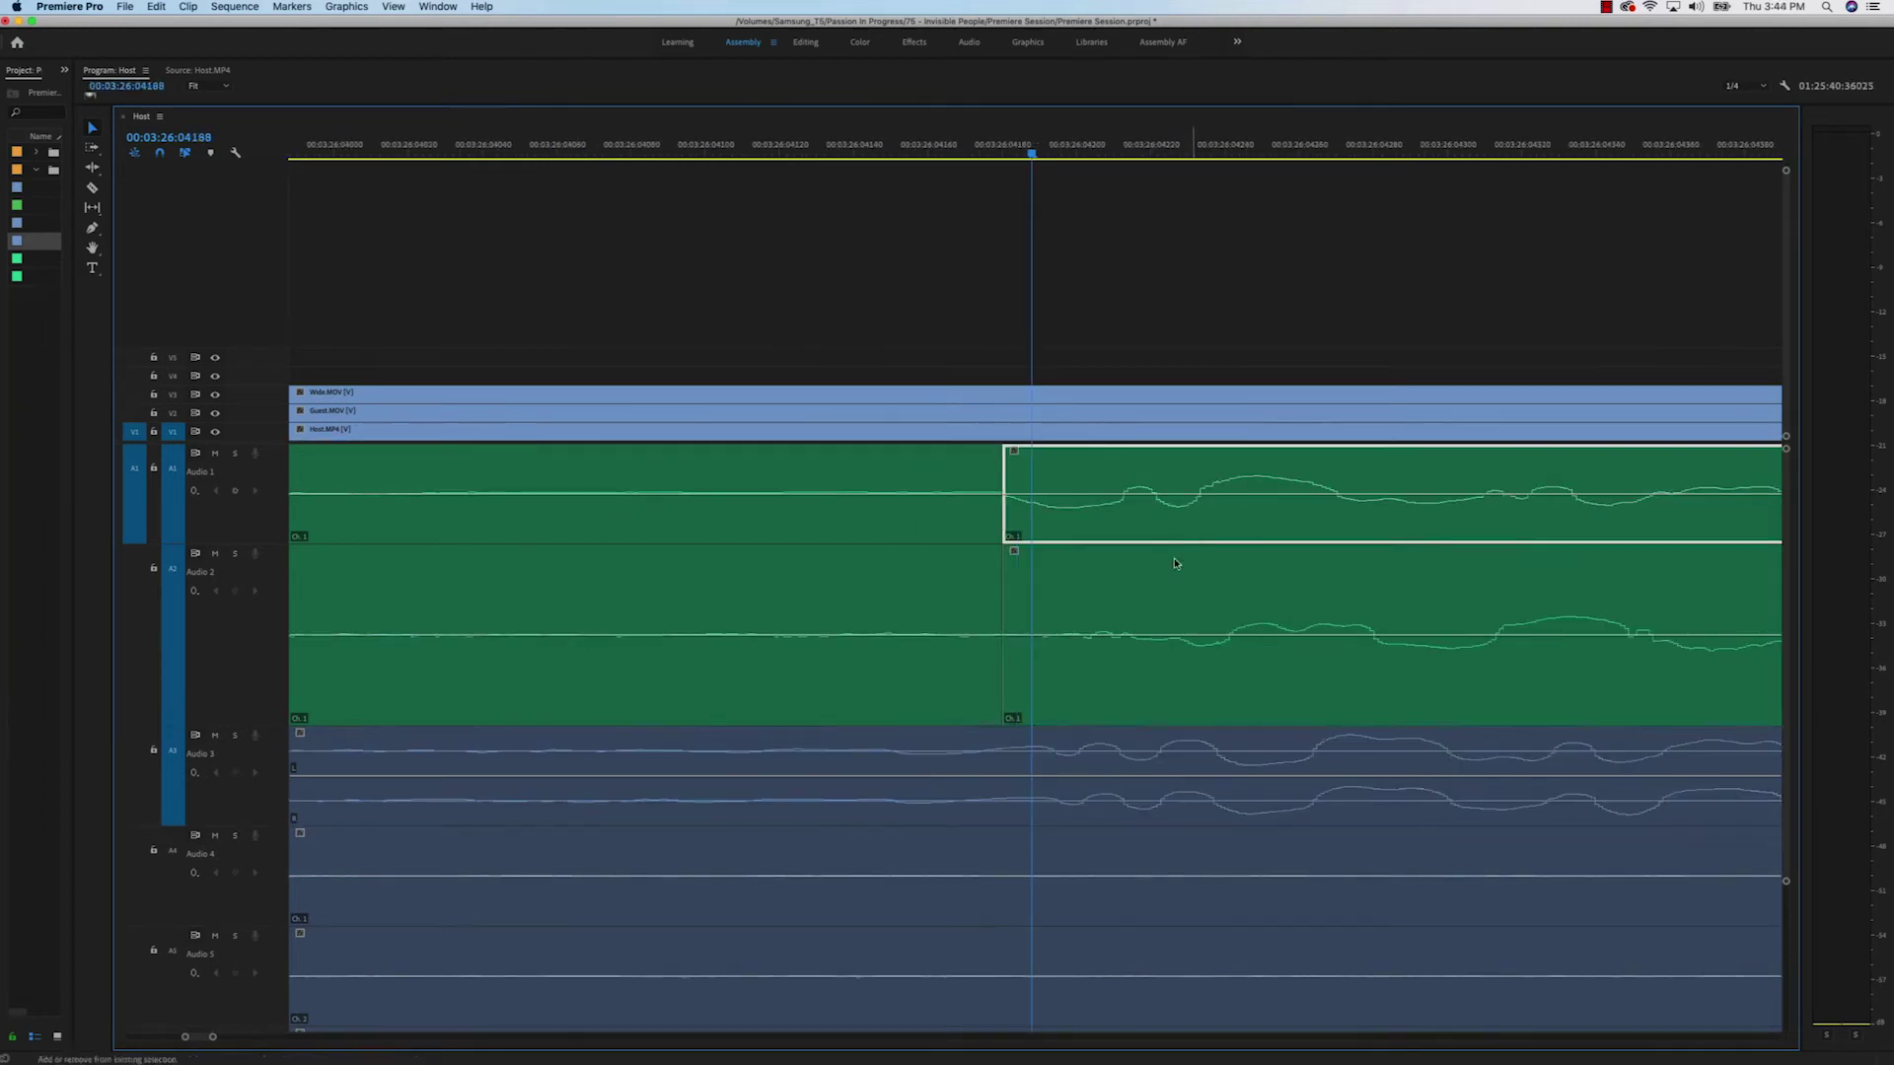
left_click_drag(1164, 534, 1059, 538)
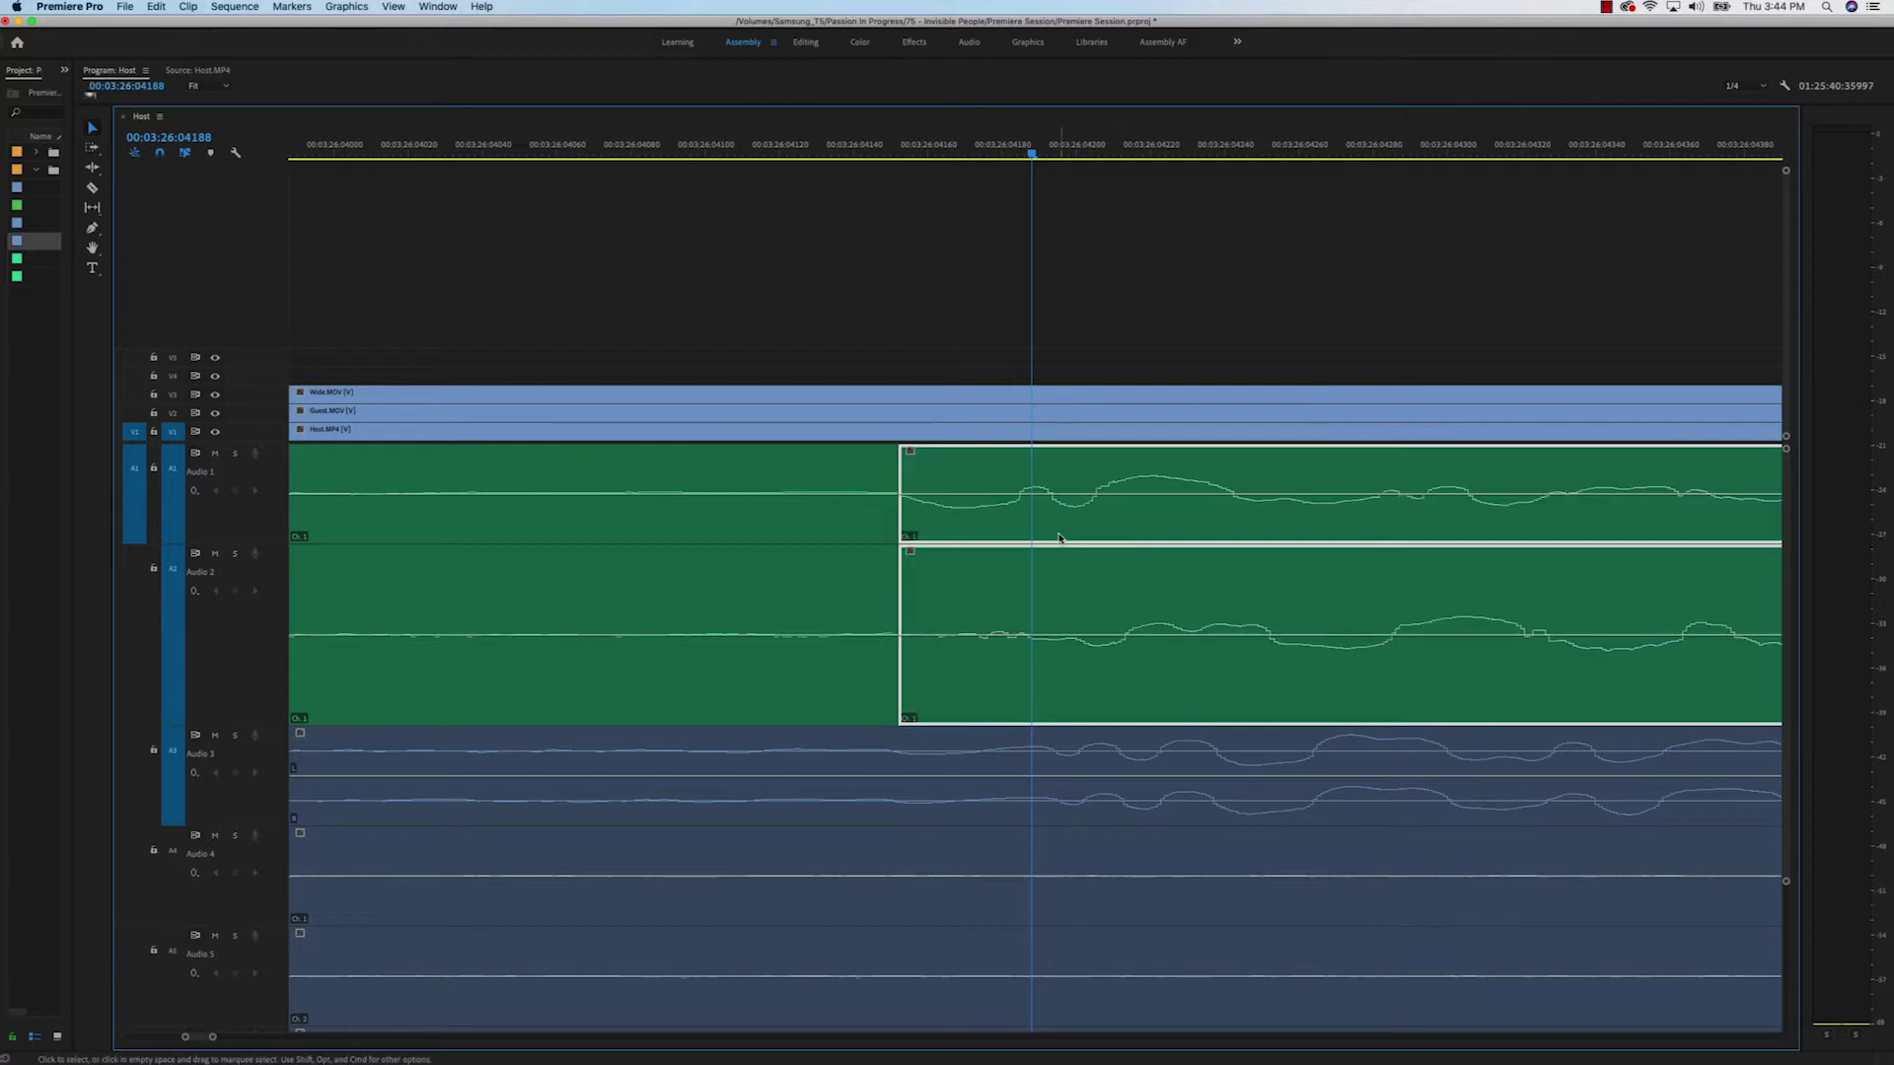
left_click(925, 149)
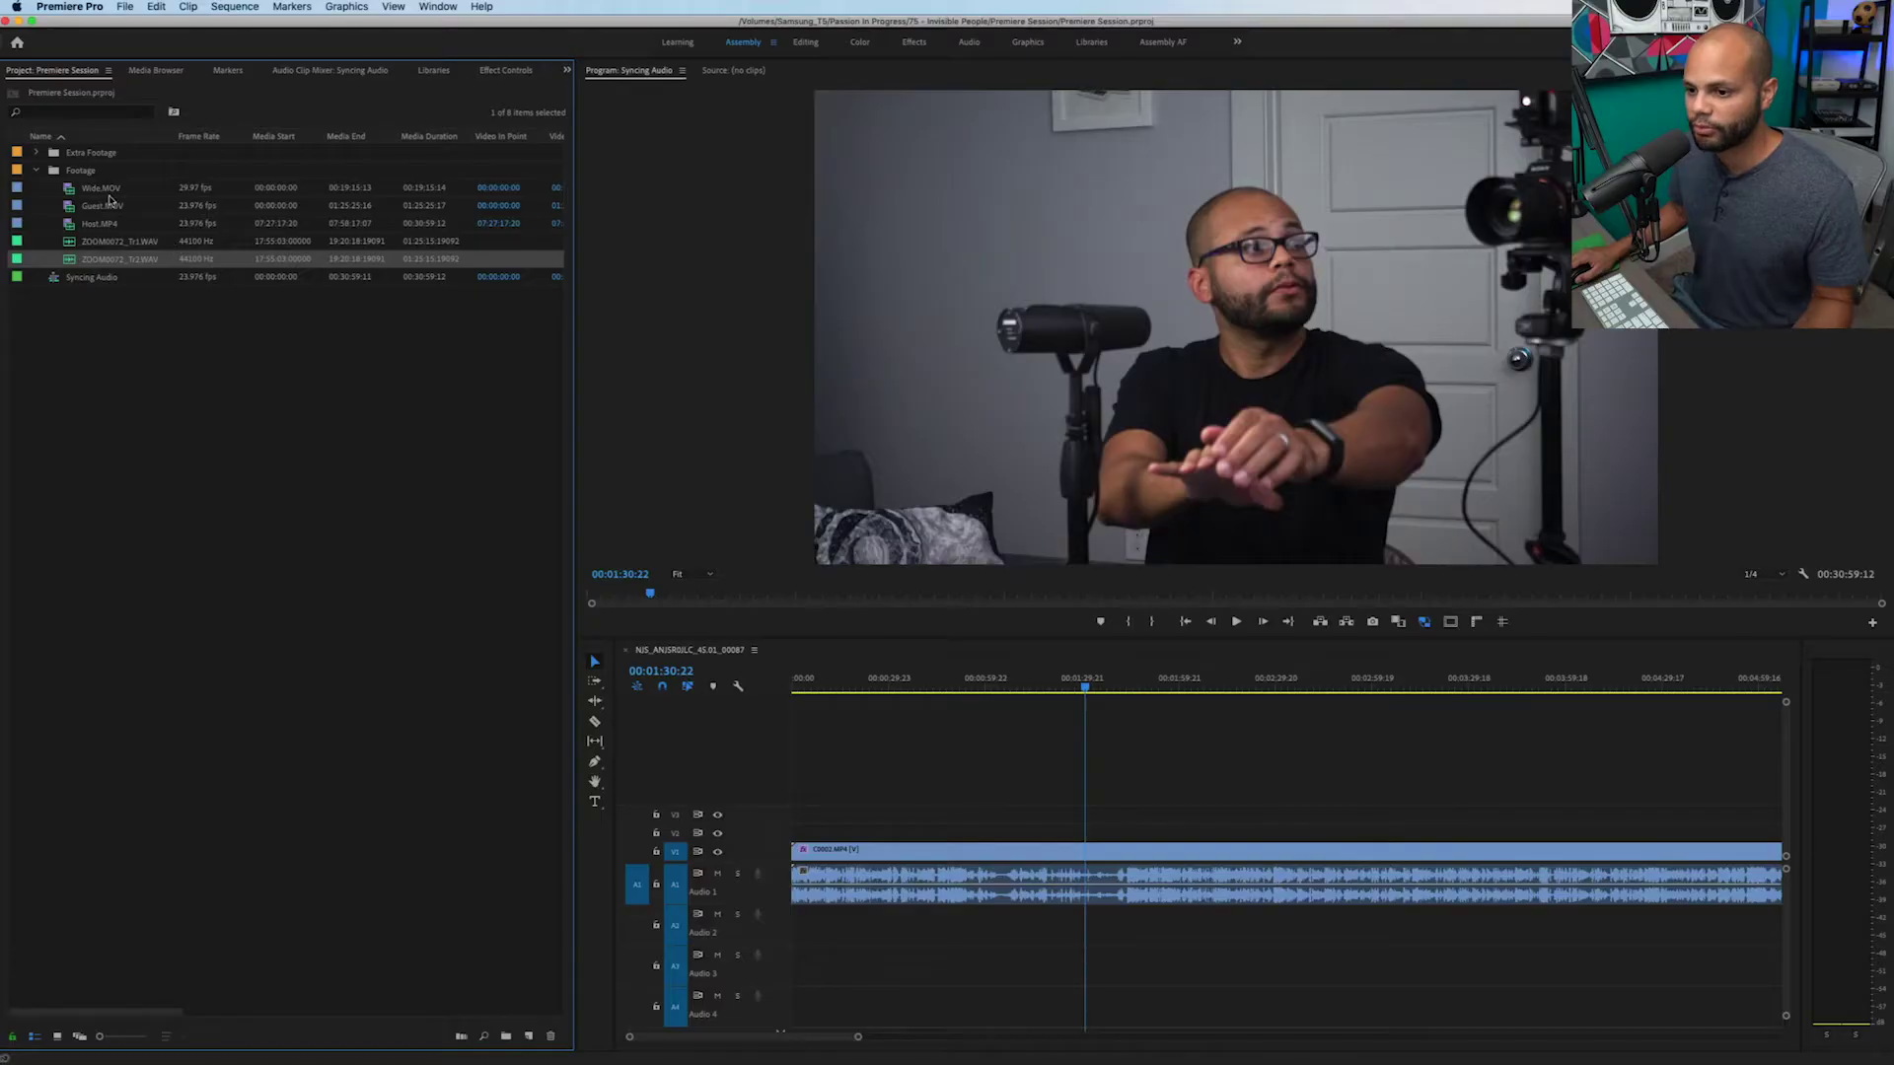
Delete the Syncing Audio sequence and build a new Host sequence from Guest.MOV, Host.MP4 and Wide.MOV.
left_click(104, 204)
left_click(105, 225)
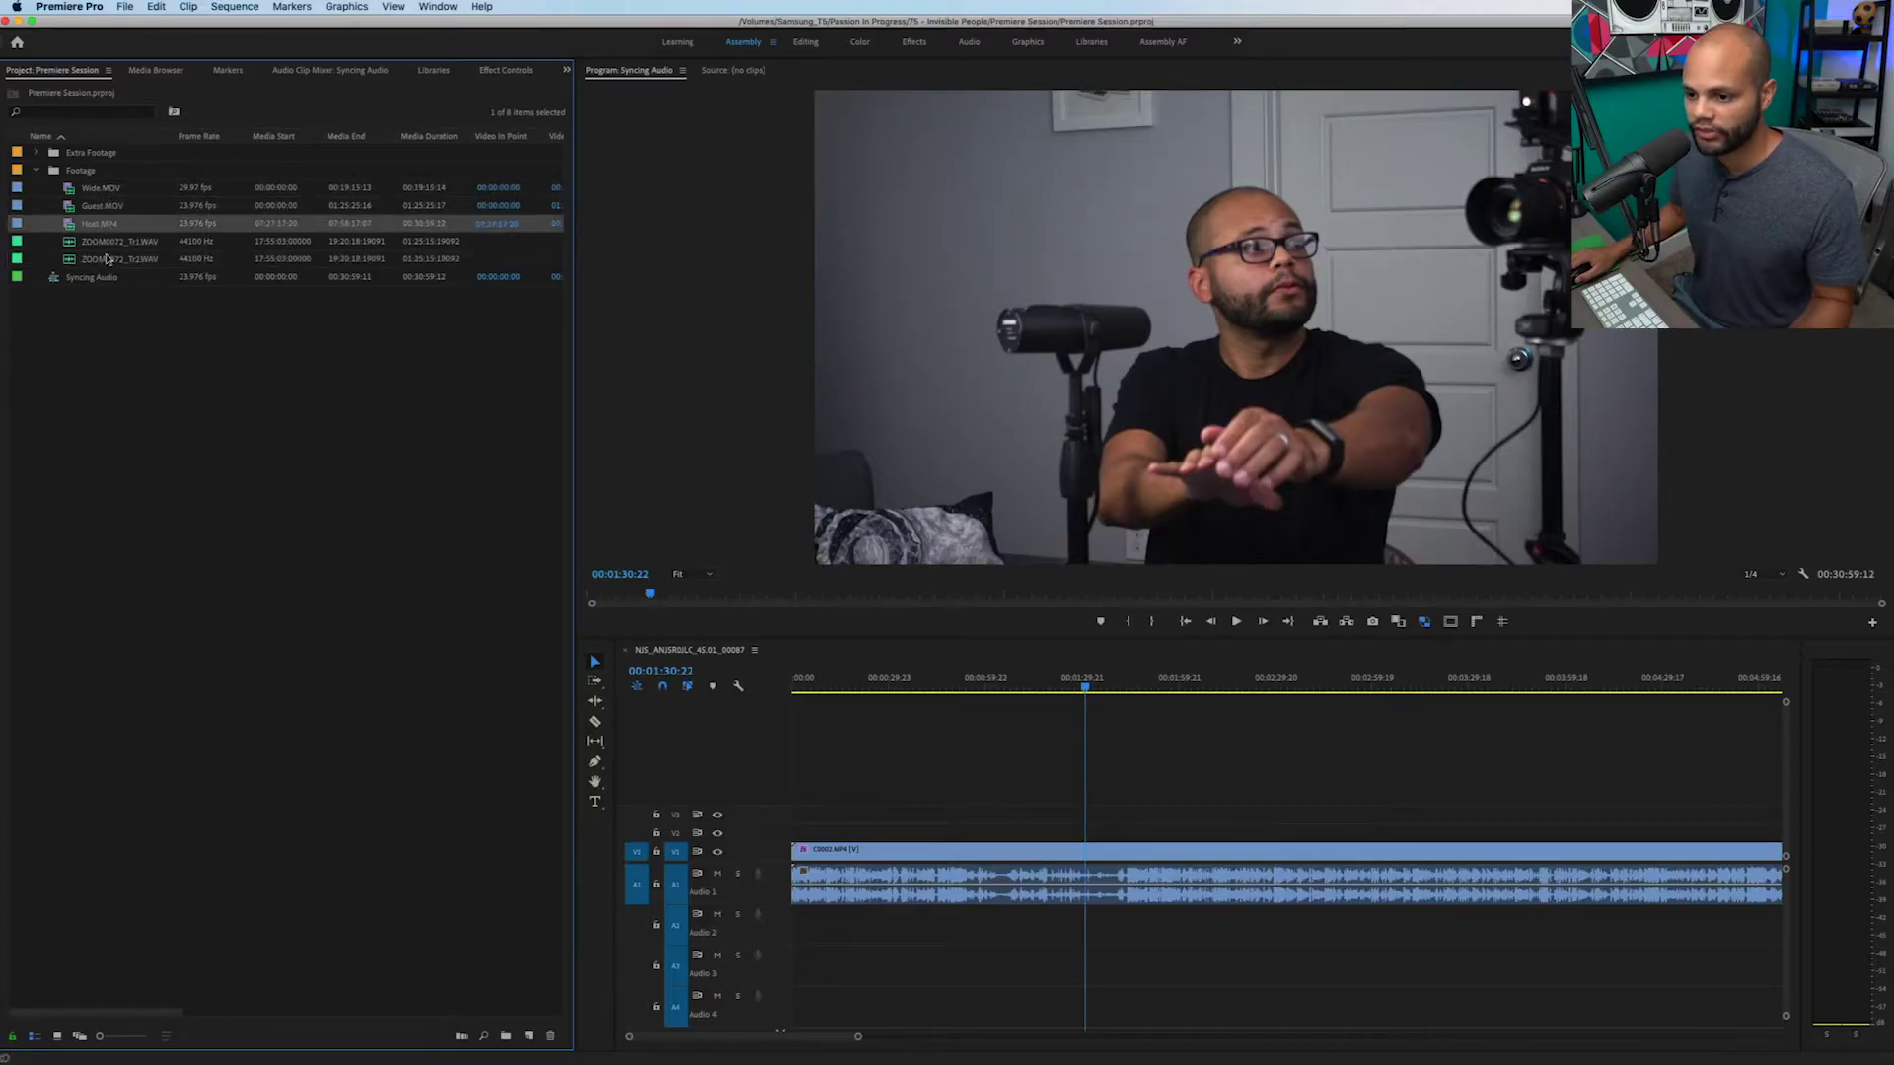
left_click(109, 242)
left_click(108, 258)
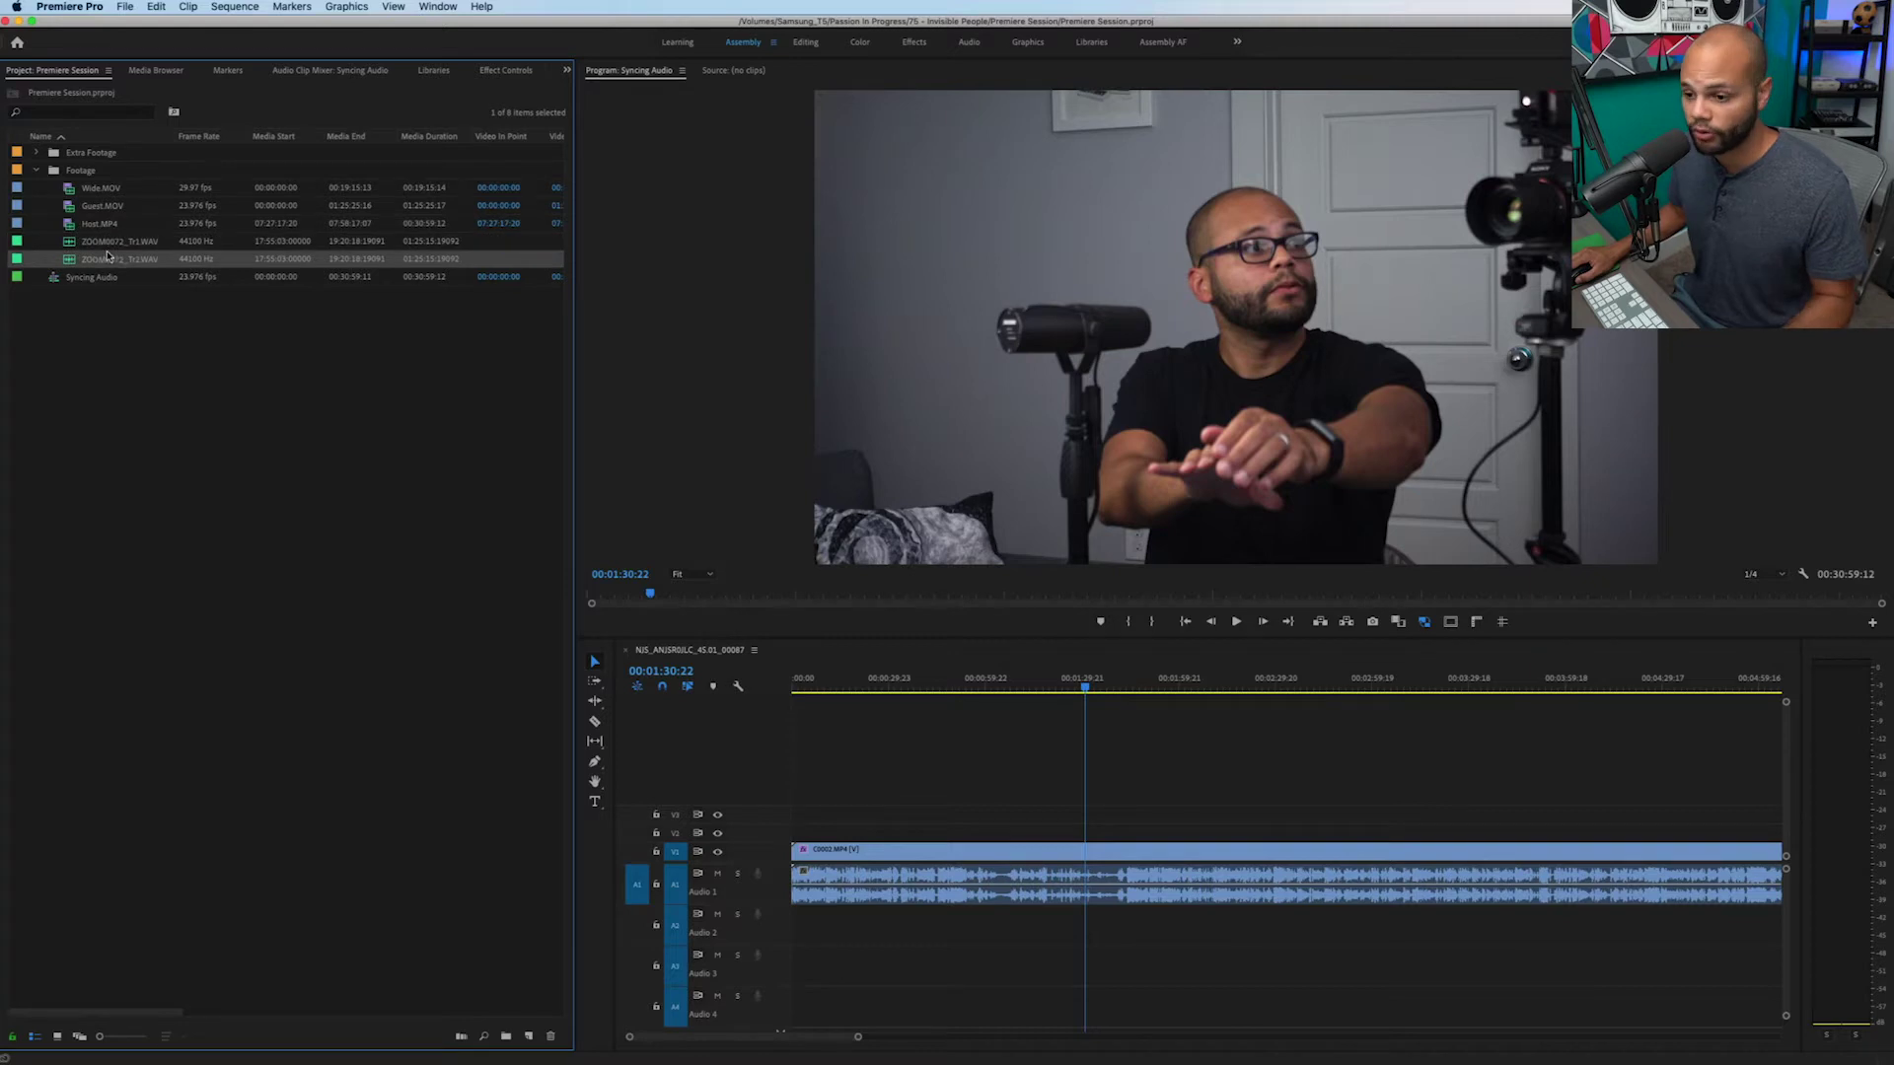
left_click(92, 277)
key("Delete")
left_click(69, 210, "shift")
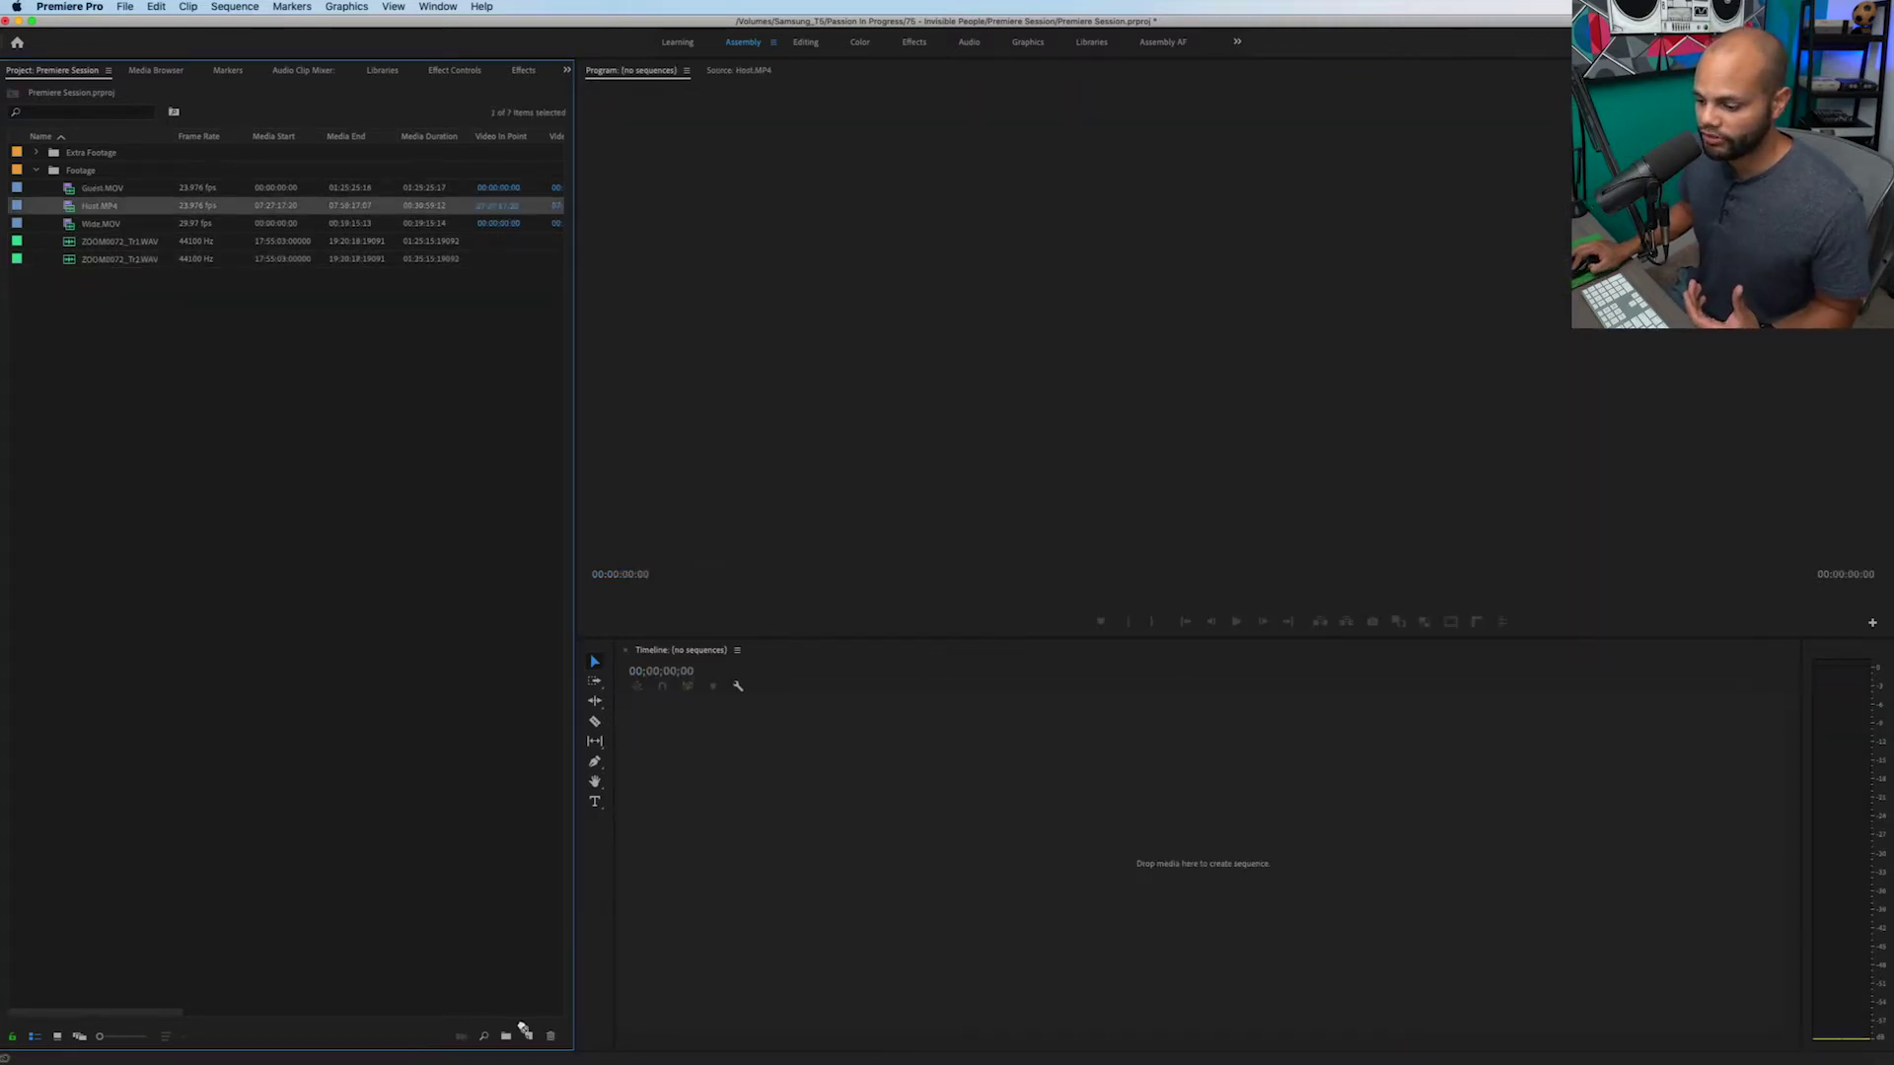
left_click_drag(846, 1025, 846, 1026)
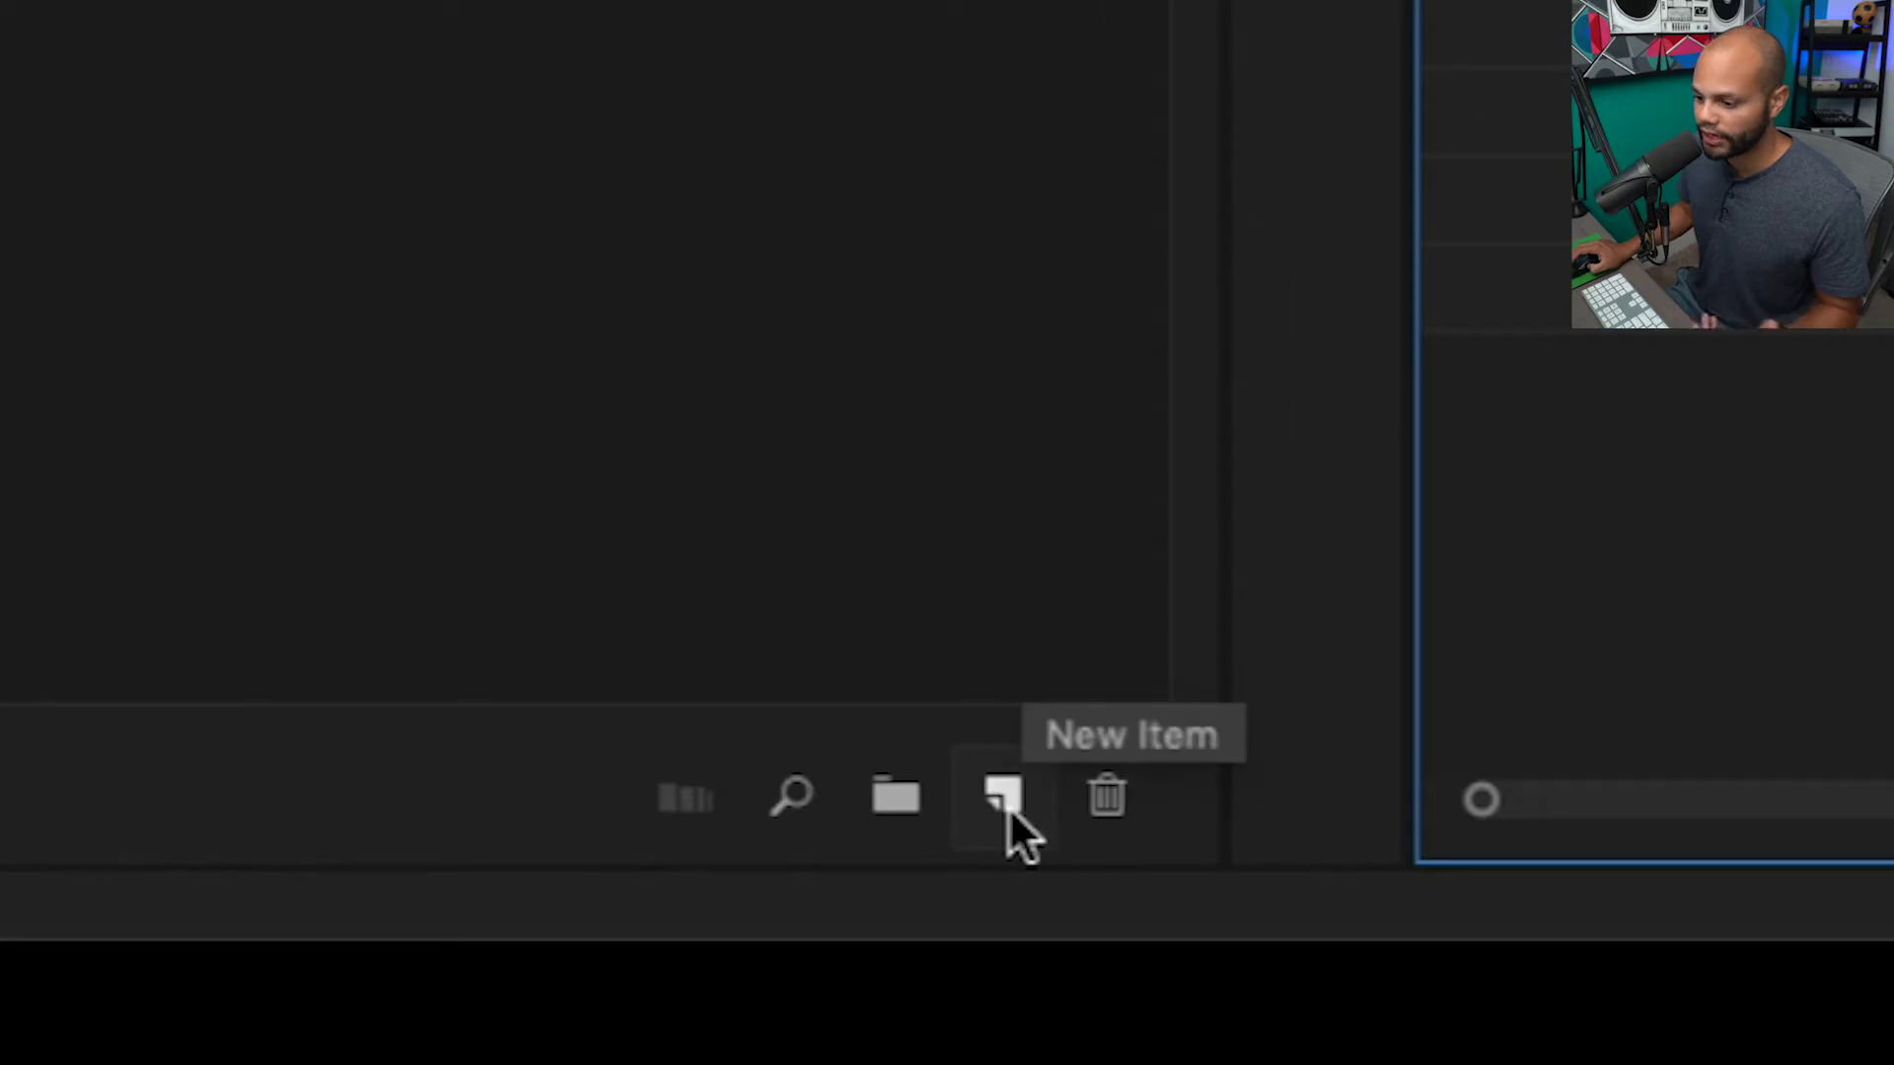
Add ZOOM0072_Tr1 and Tr2 to the timeline on Audio 1 and 2, moving Host camera audio to Audio 3.
left_click(118, 259)
left_click(119, 276, "shift")
left_click_drag(119, 276, 1112, 912)
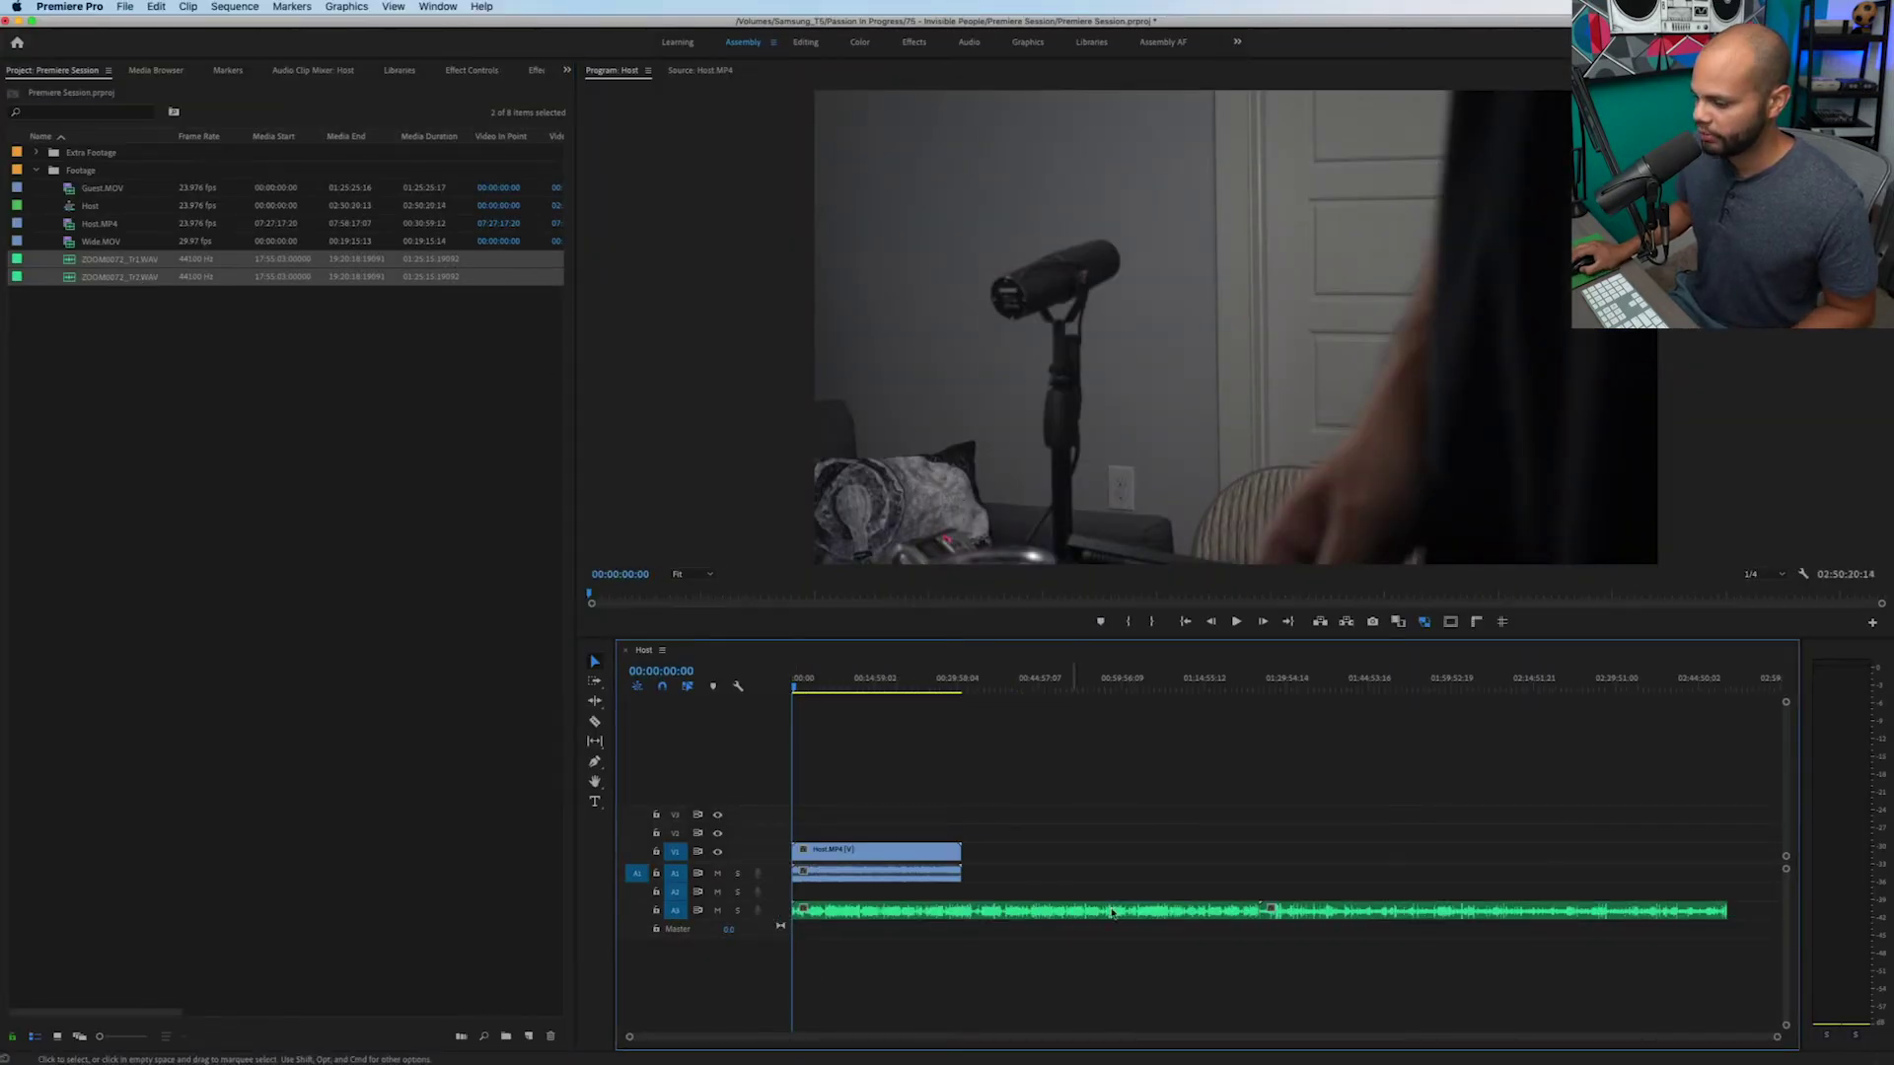
left_click_drag(1323, 916, 920, 967)
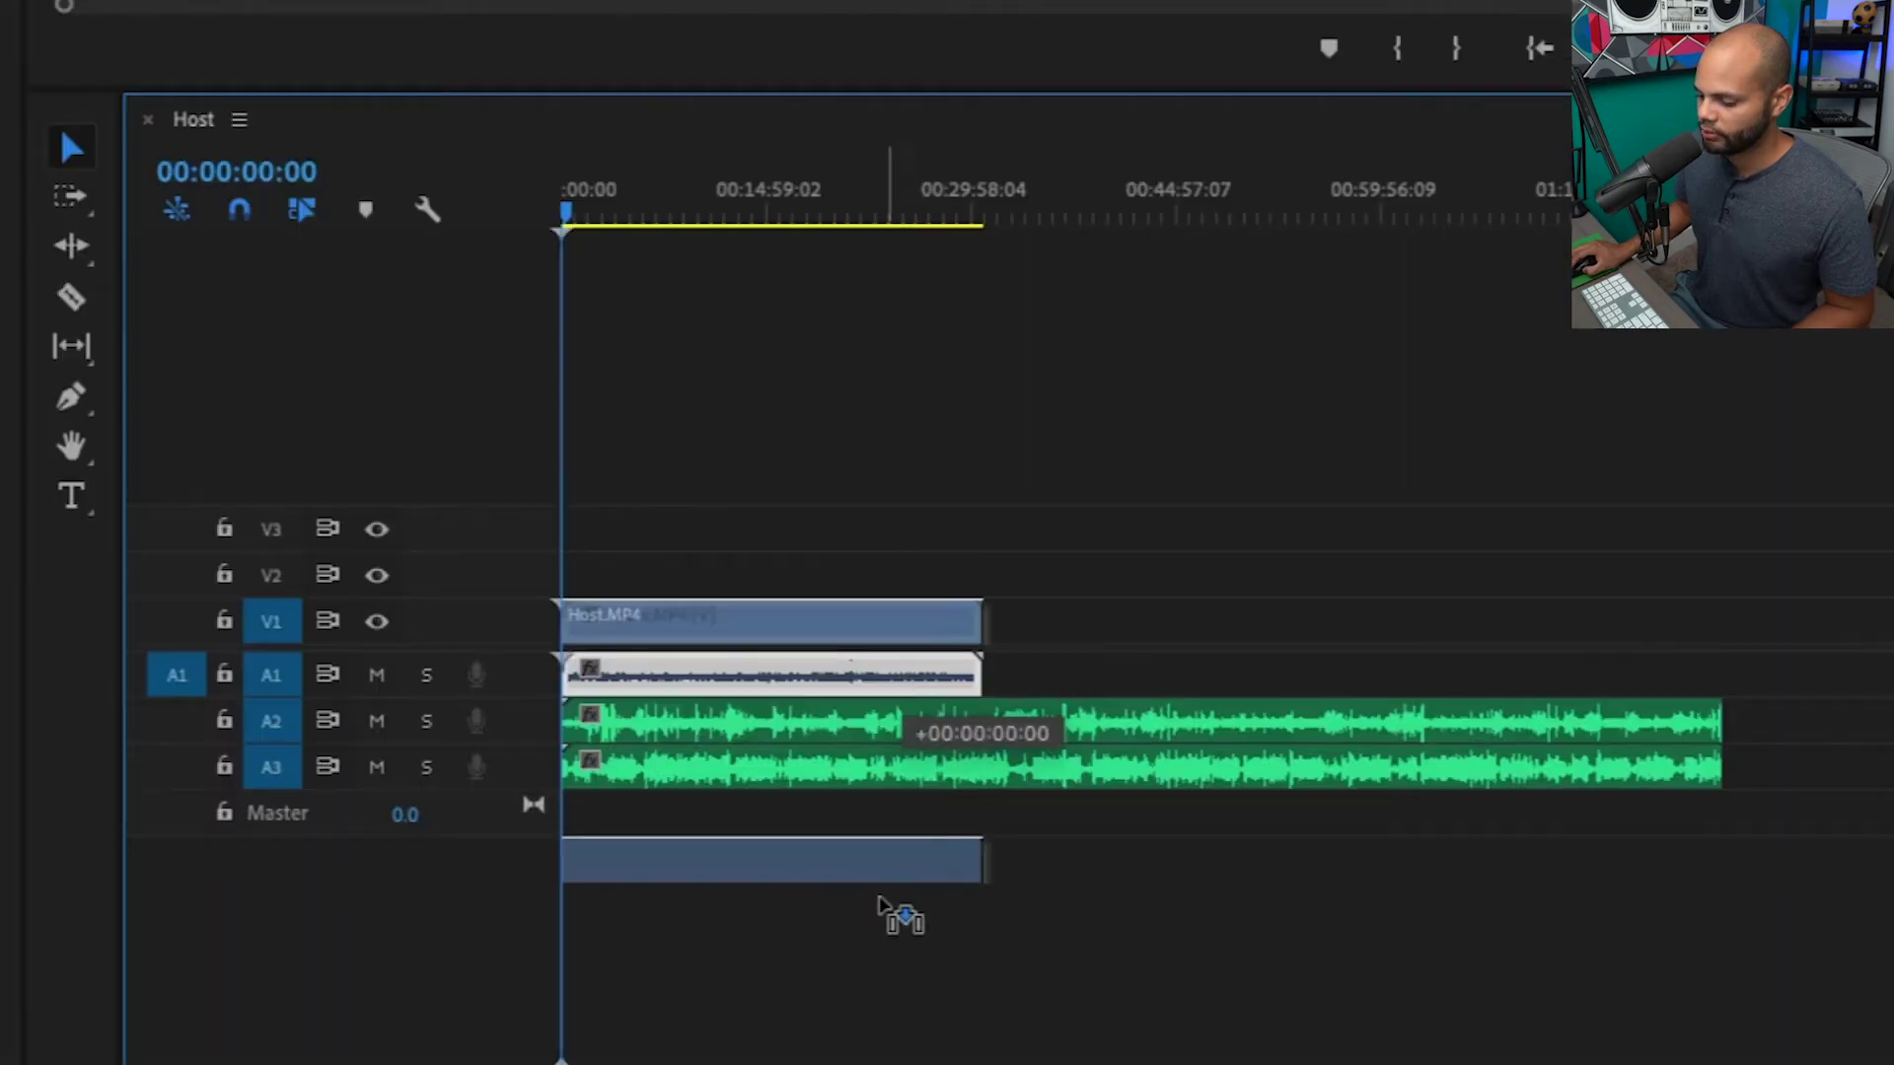
left_click_drag(879, 899, 882, 826)
left_click_drag(1018, 720, 1006, 698)
left_click_drag(891, 817, 900, 799)
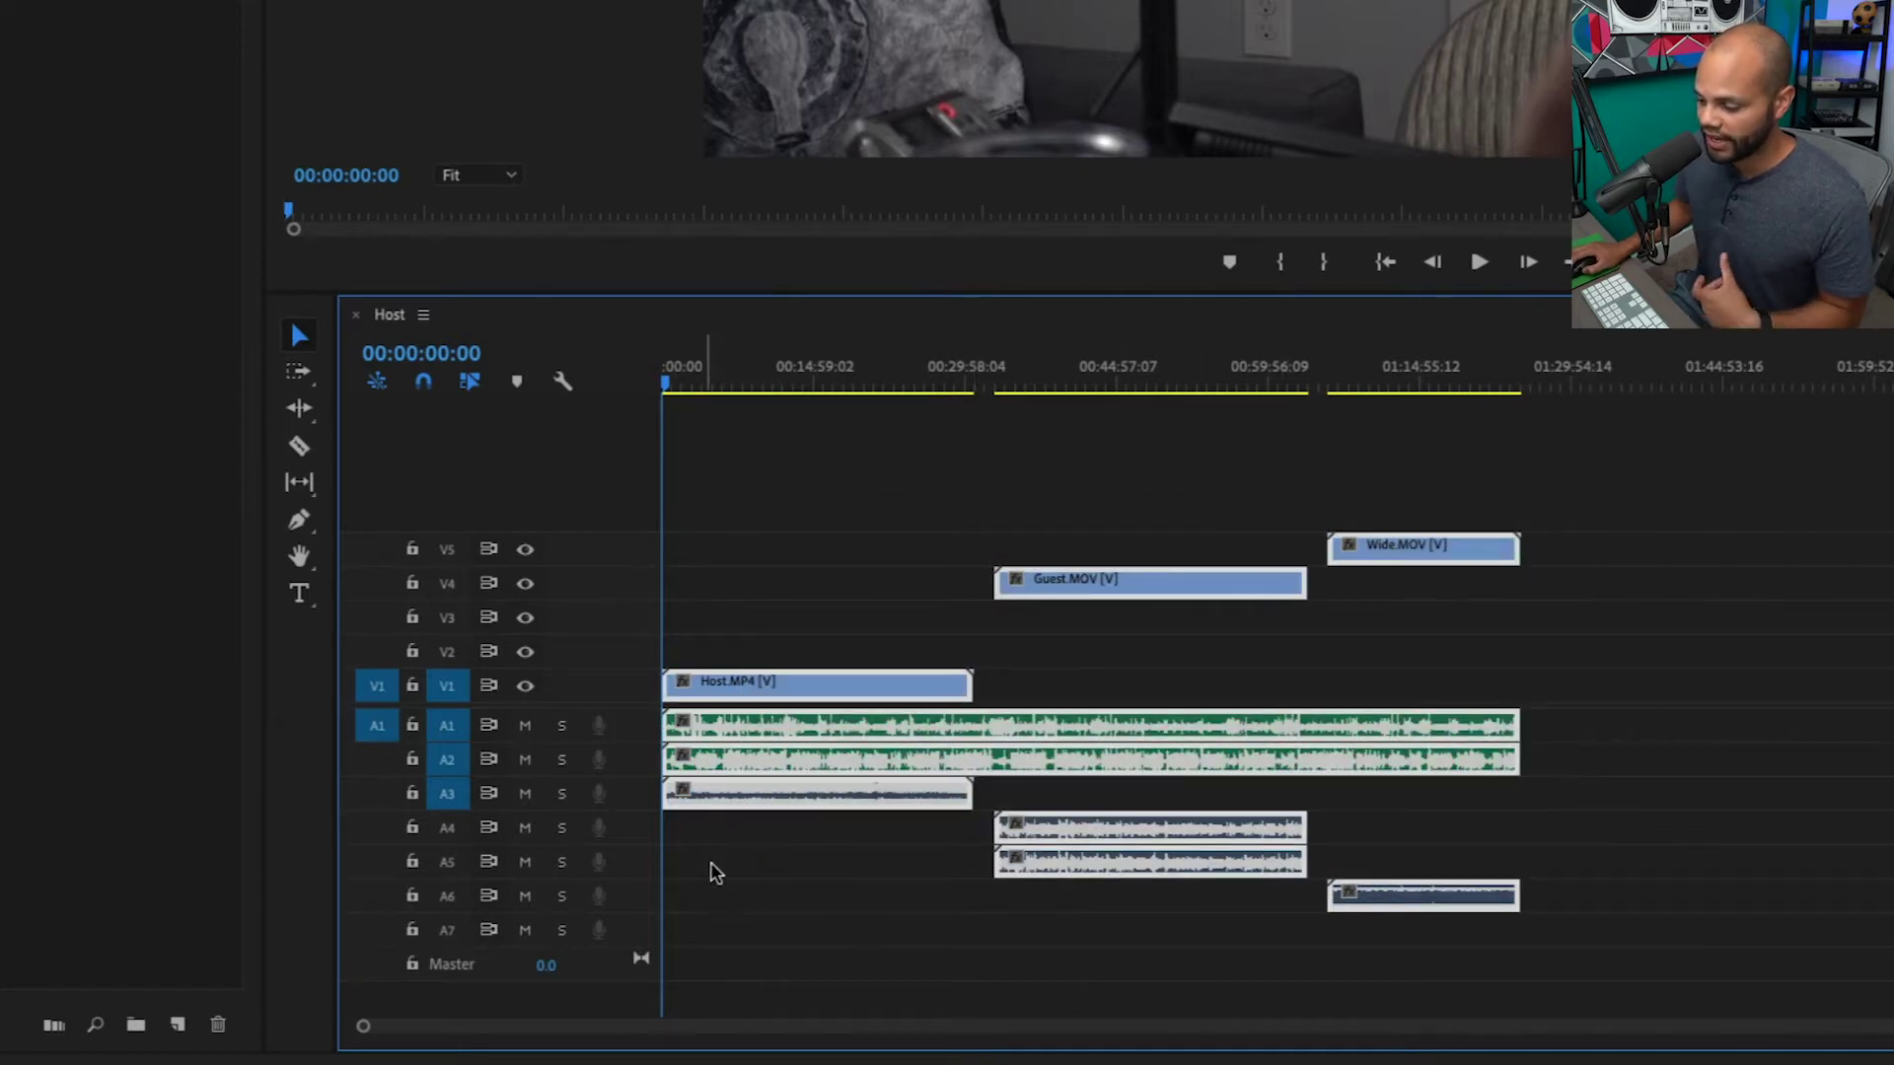
right_click(797, 689)
Synchronize the selected clips by Audio (Track Channel 1) and confirm with OK.
left_click(883, 359)
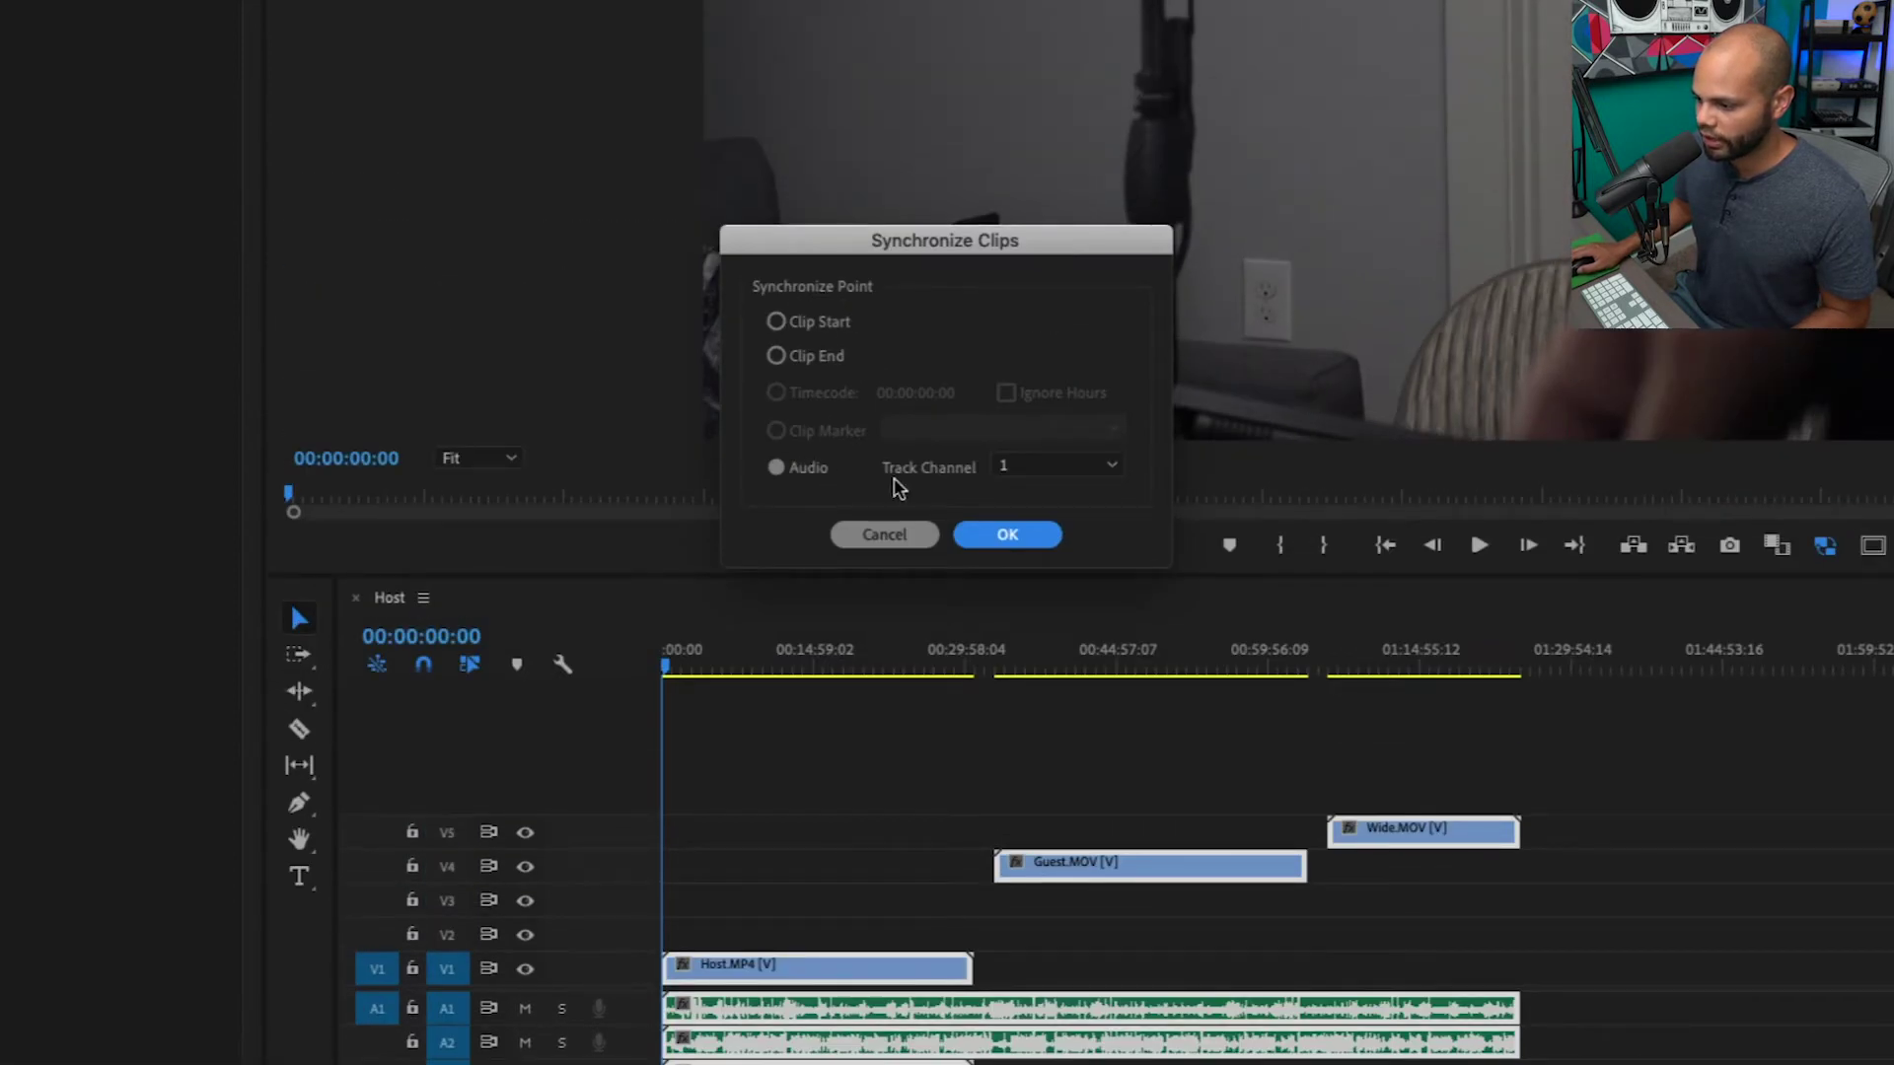
left_click(1005, 535)
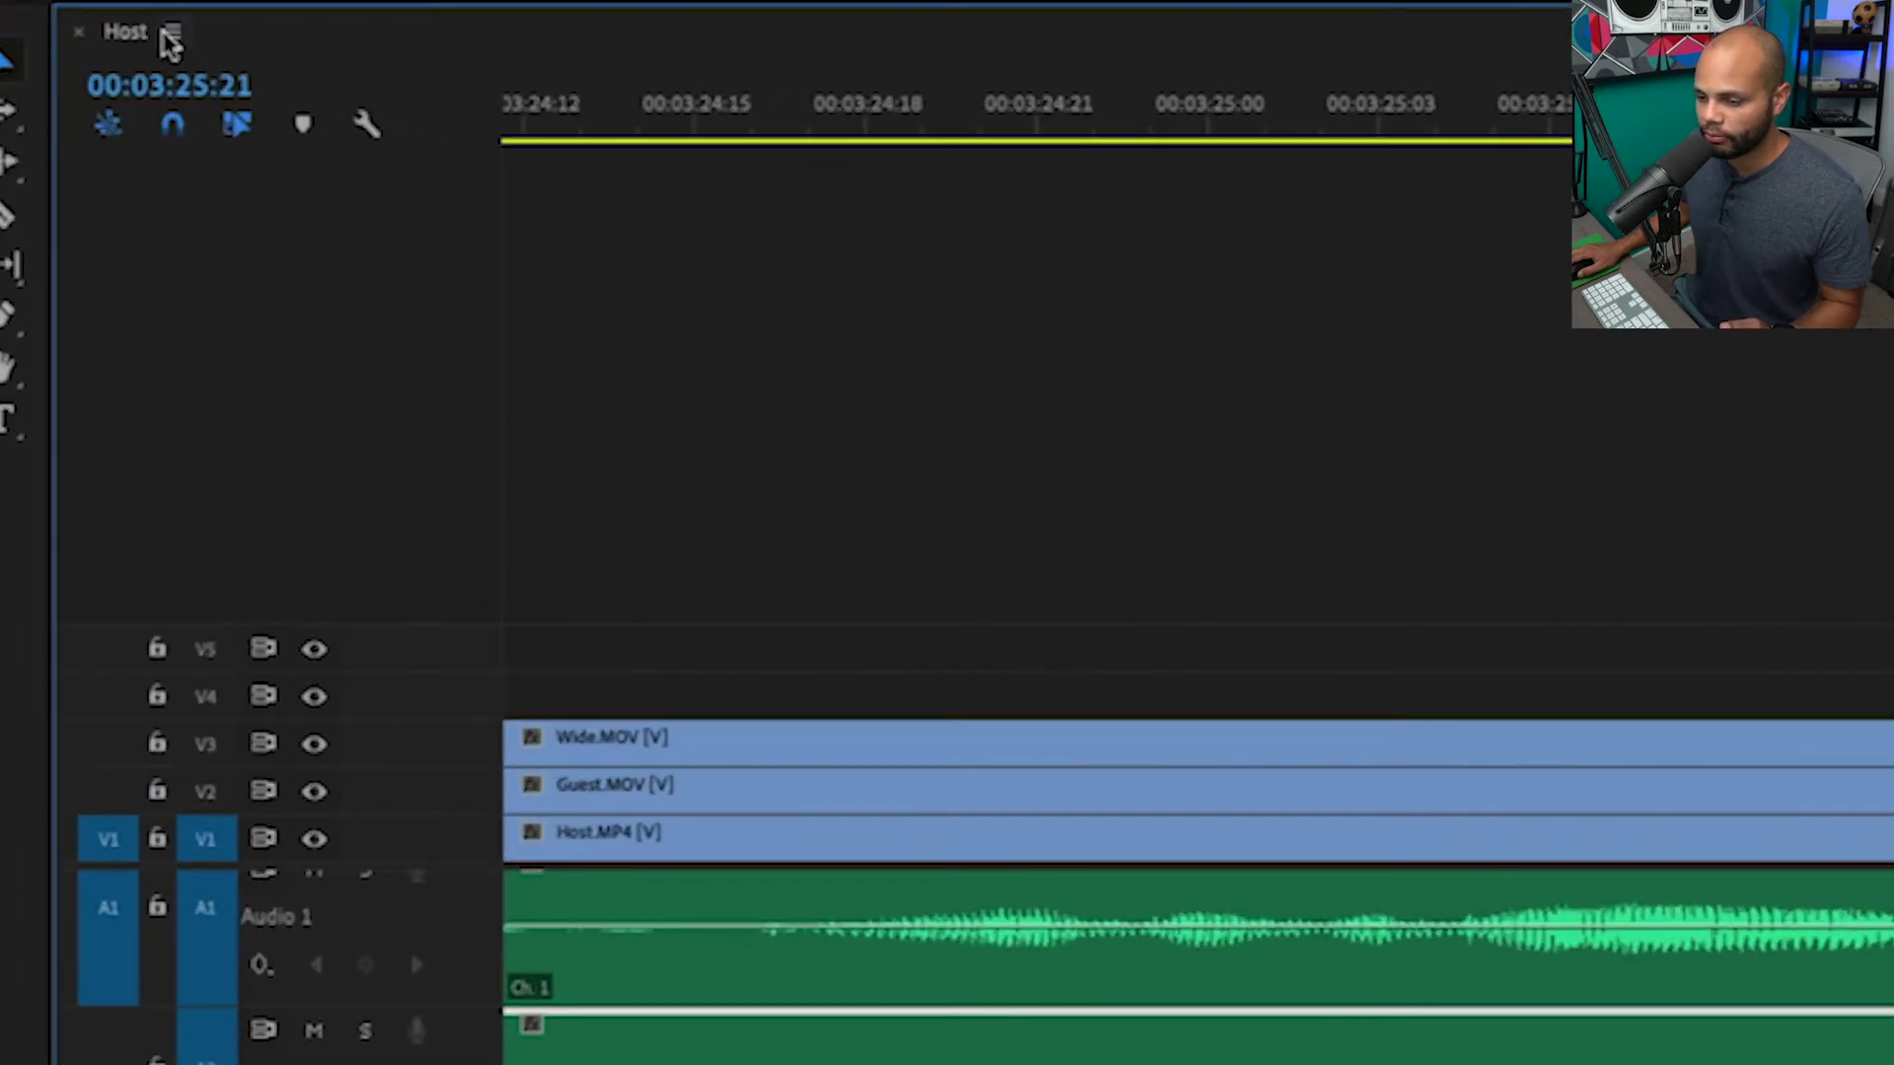
left_click(169, 33)
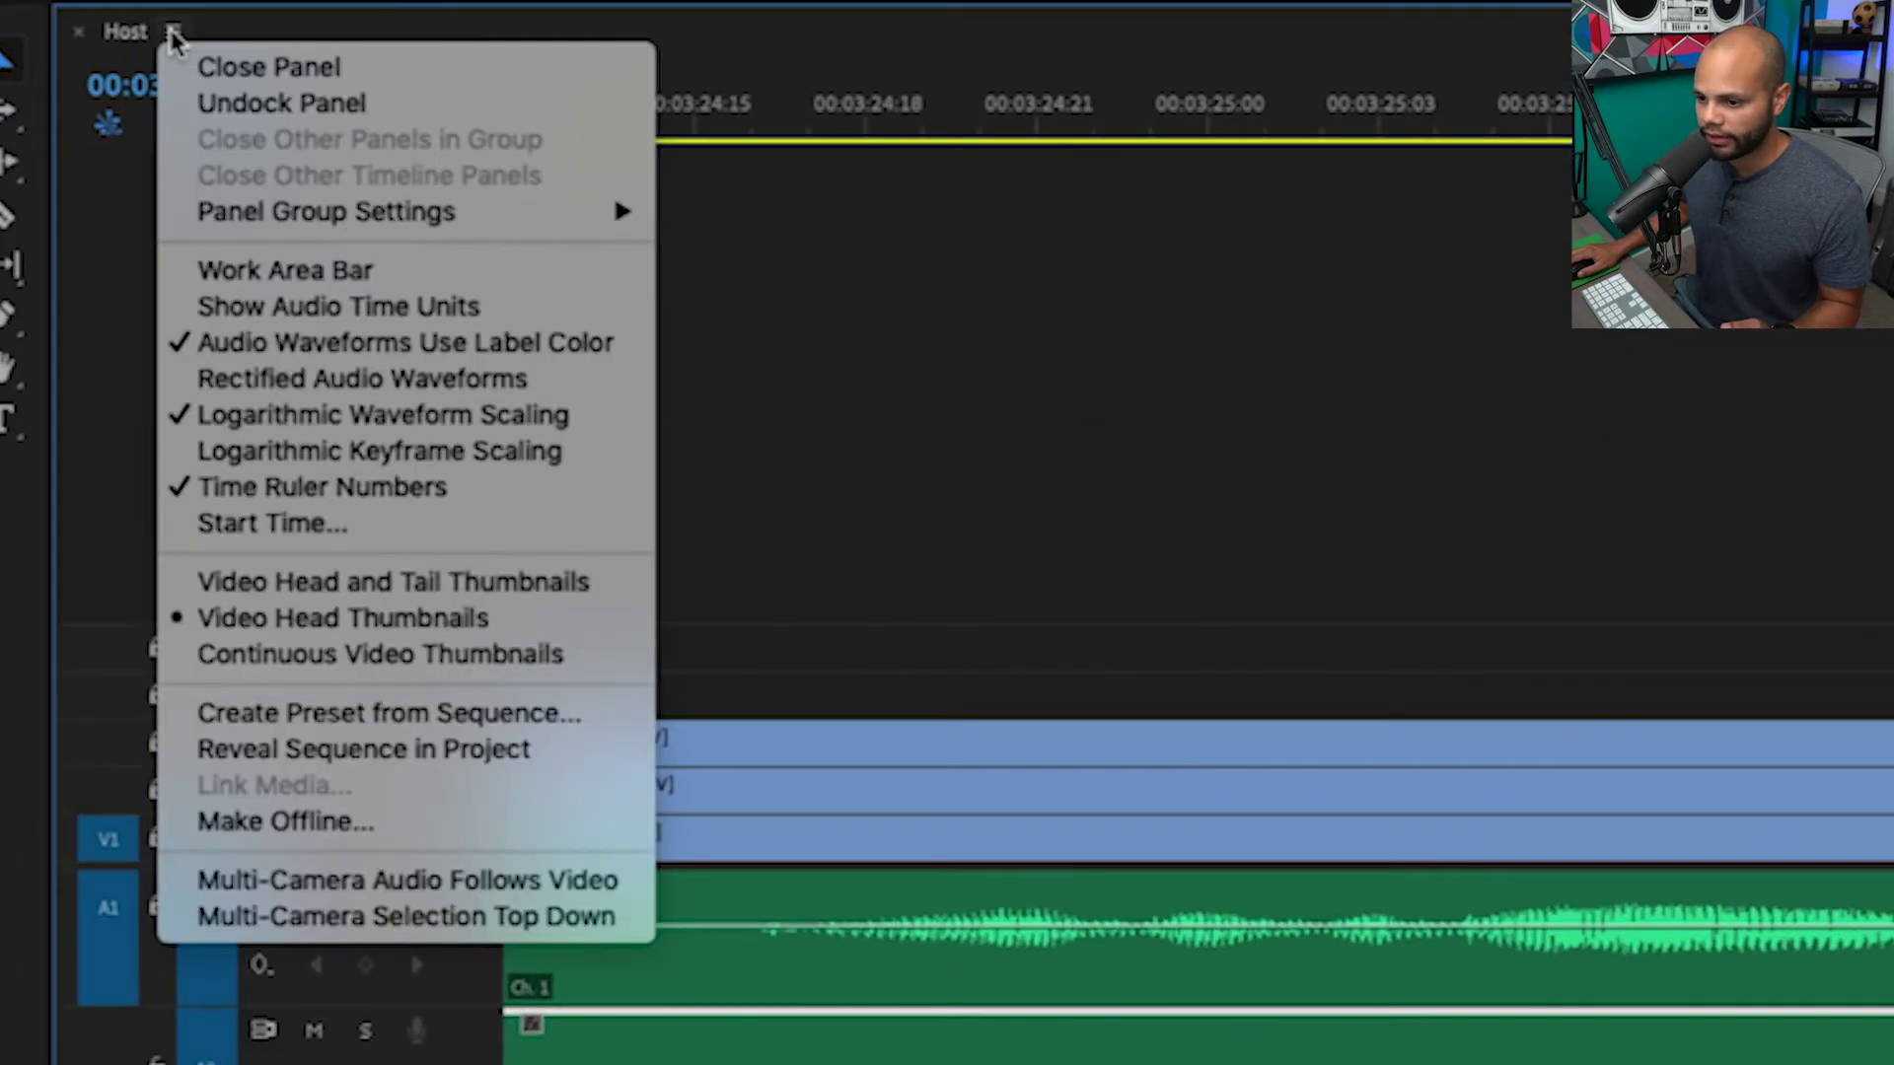
left_click(315, 377)
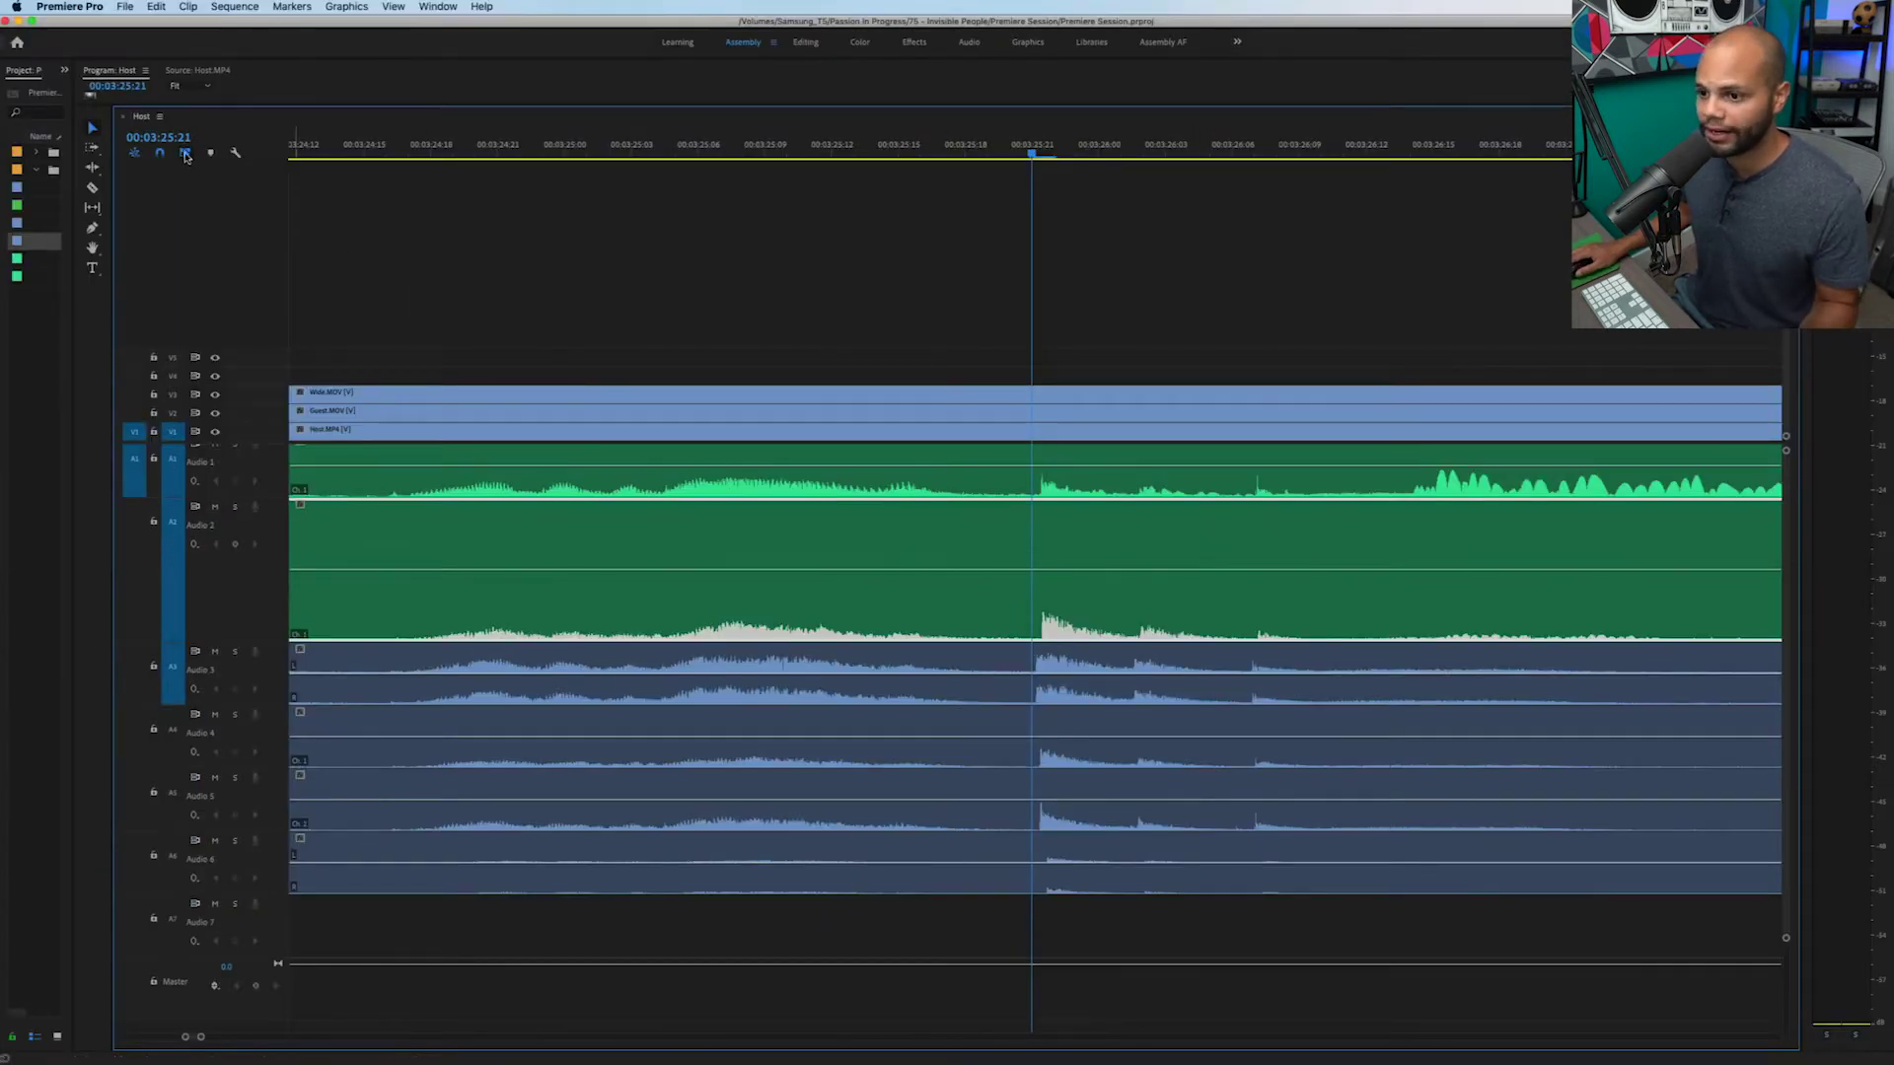
left_click(160, 117)
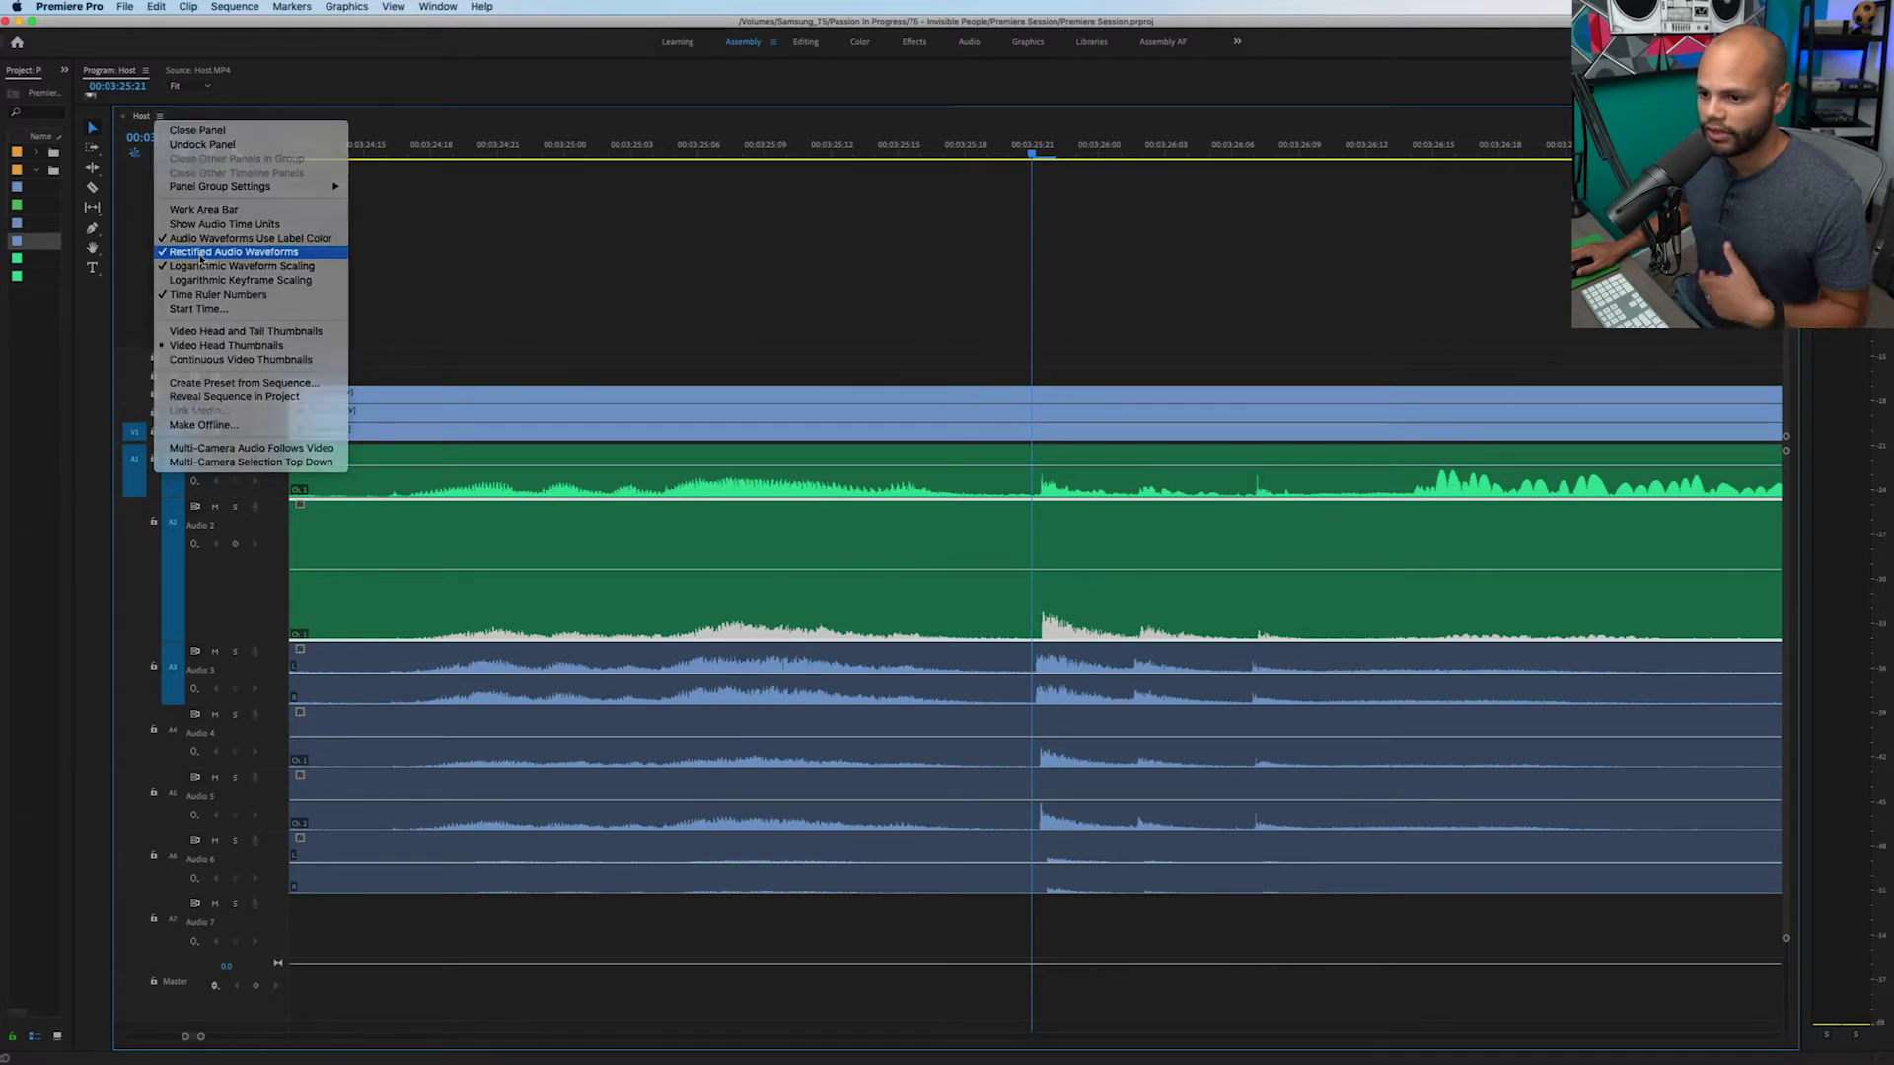
left_click(201, 253)
left_click(1089, 497)
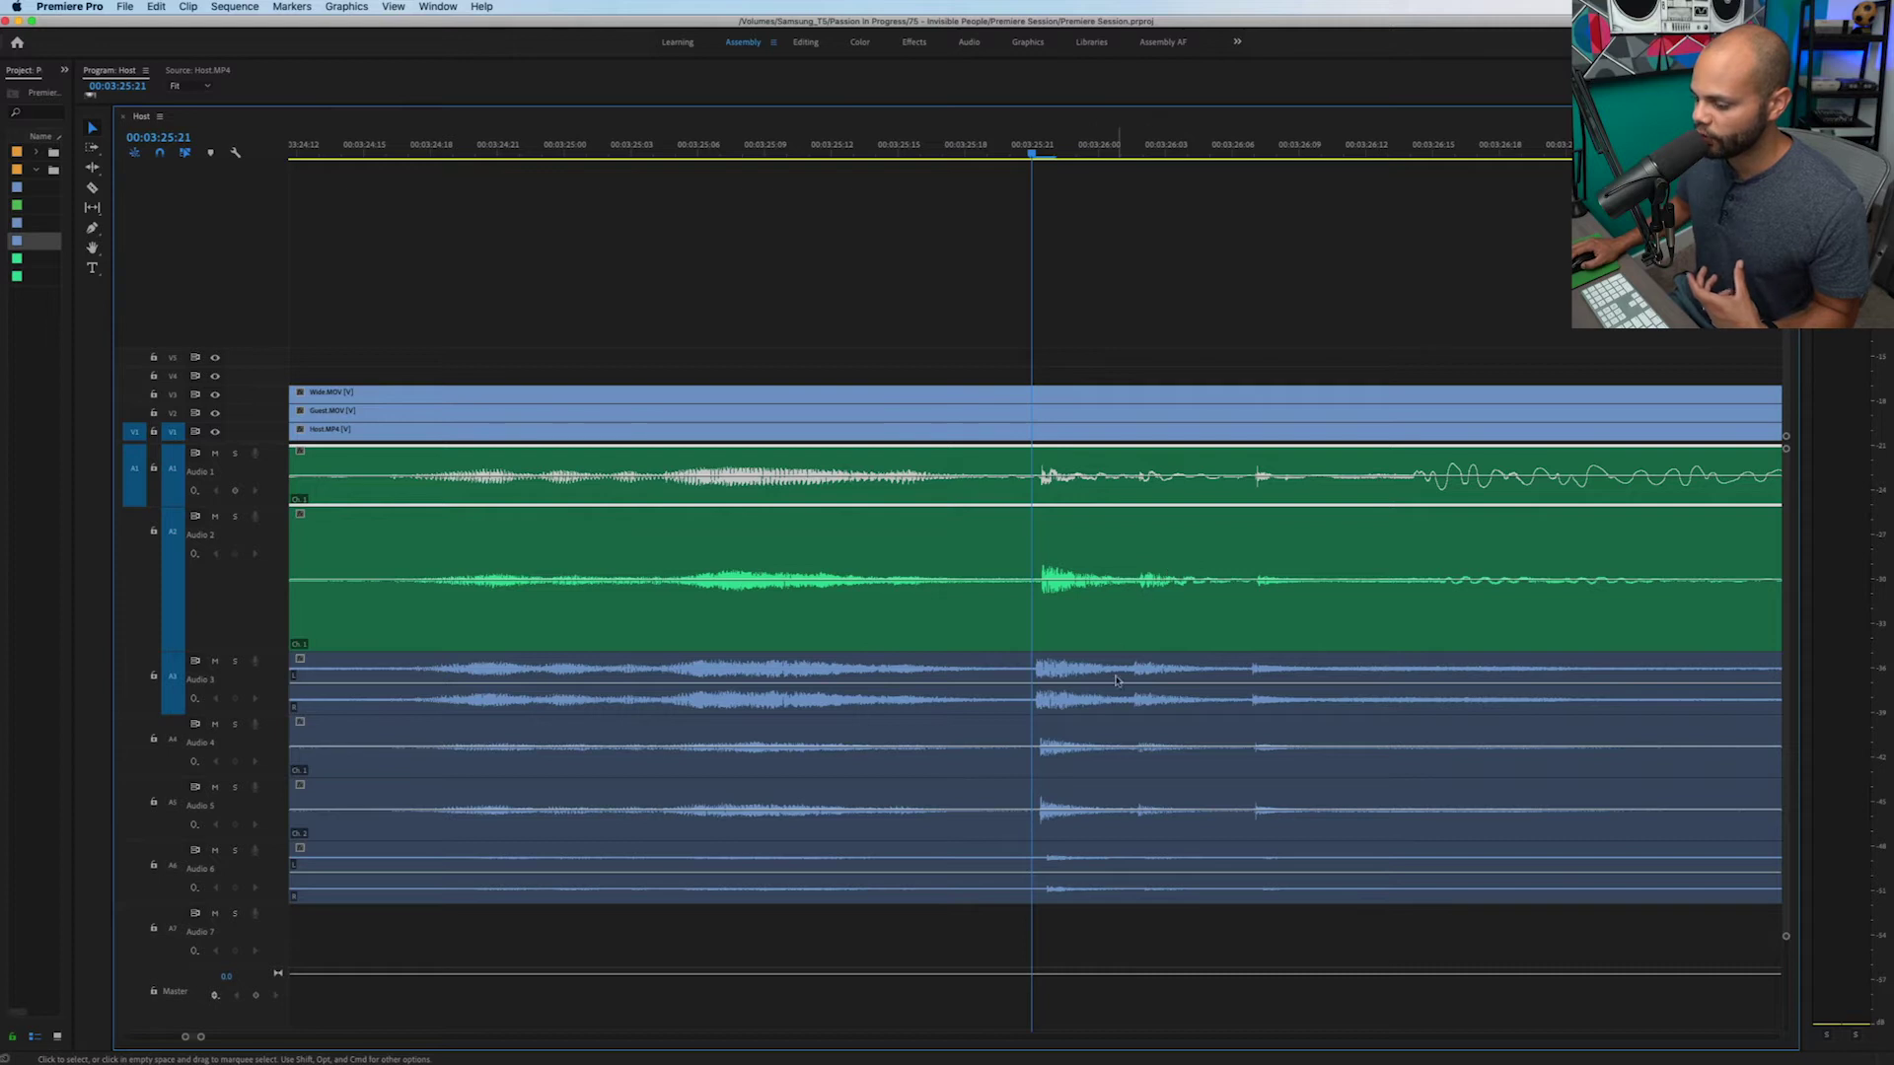
left_click(1109, 688)
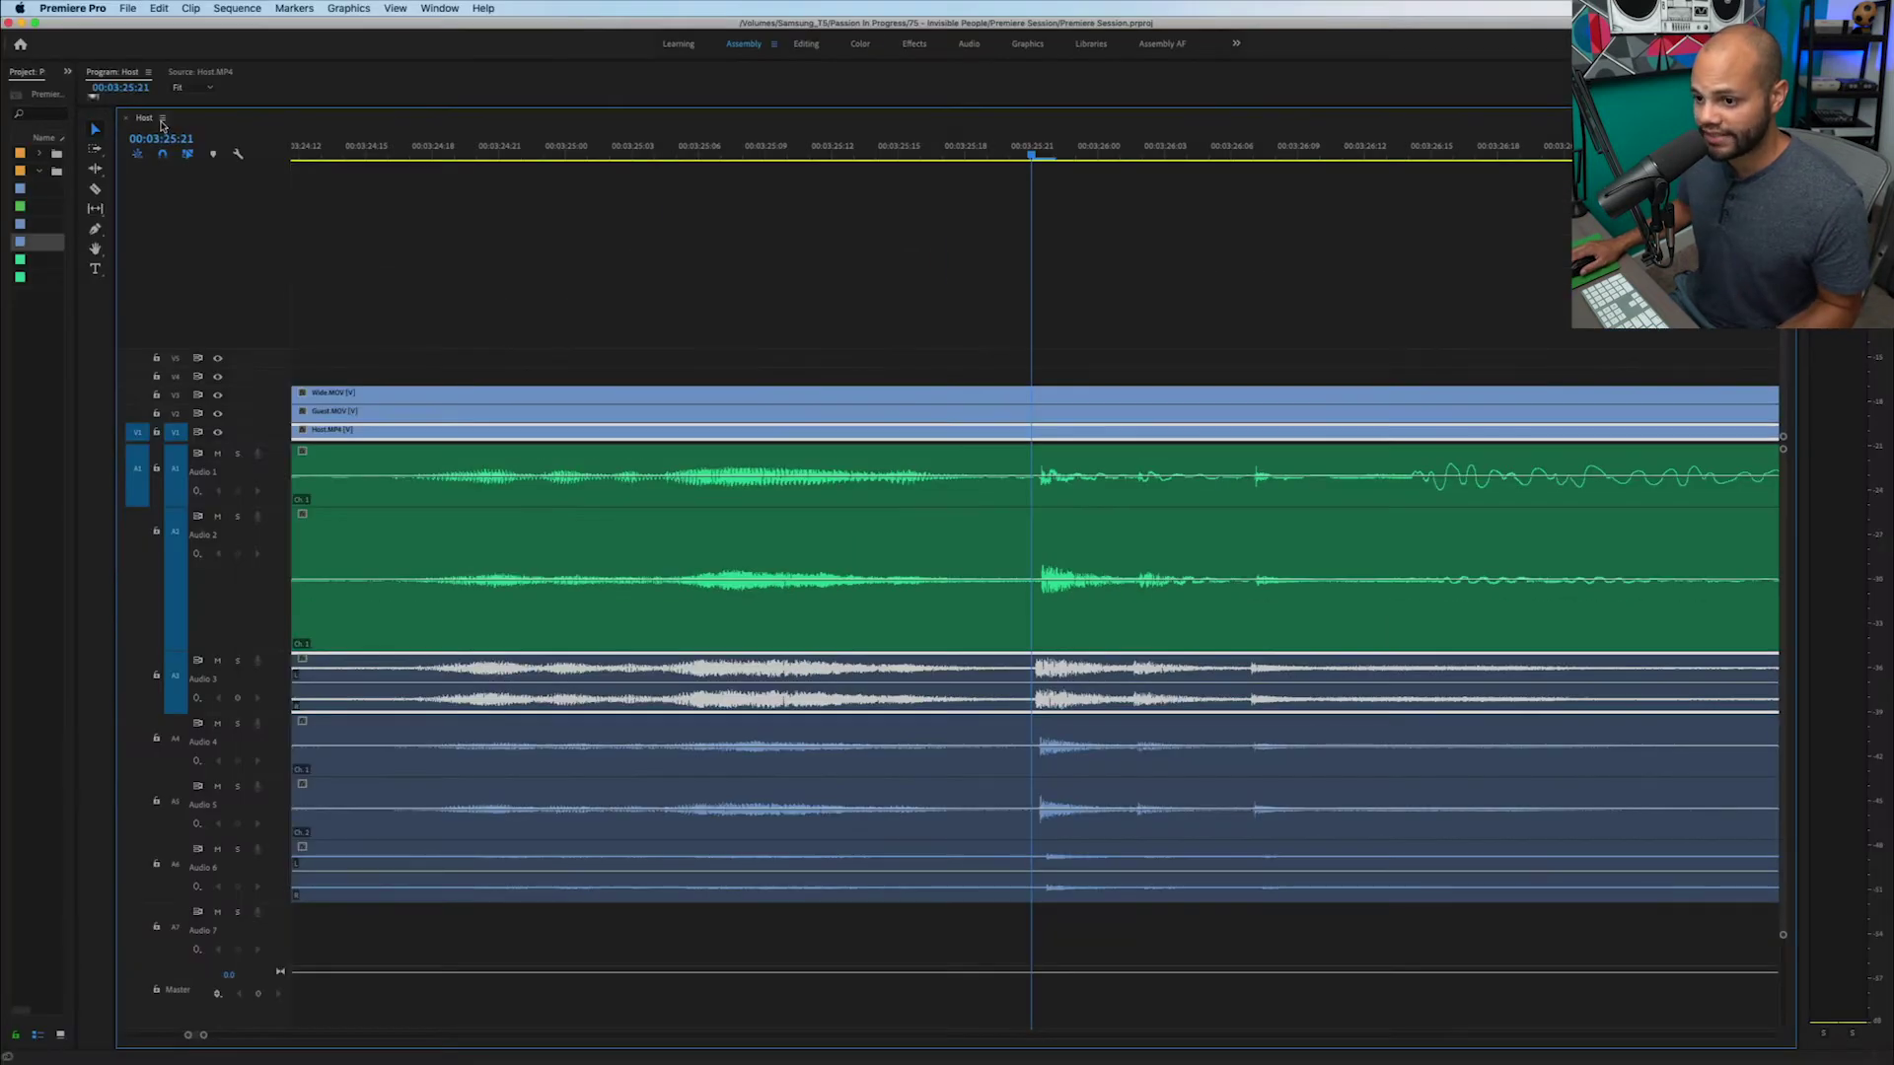
Turn on Show Audio Time Units for the Host timeline so it counts in audio samples.
left_click(163, 120)
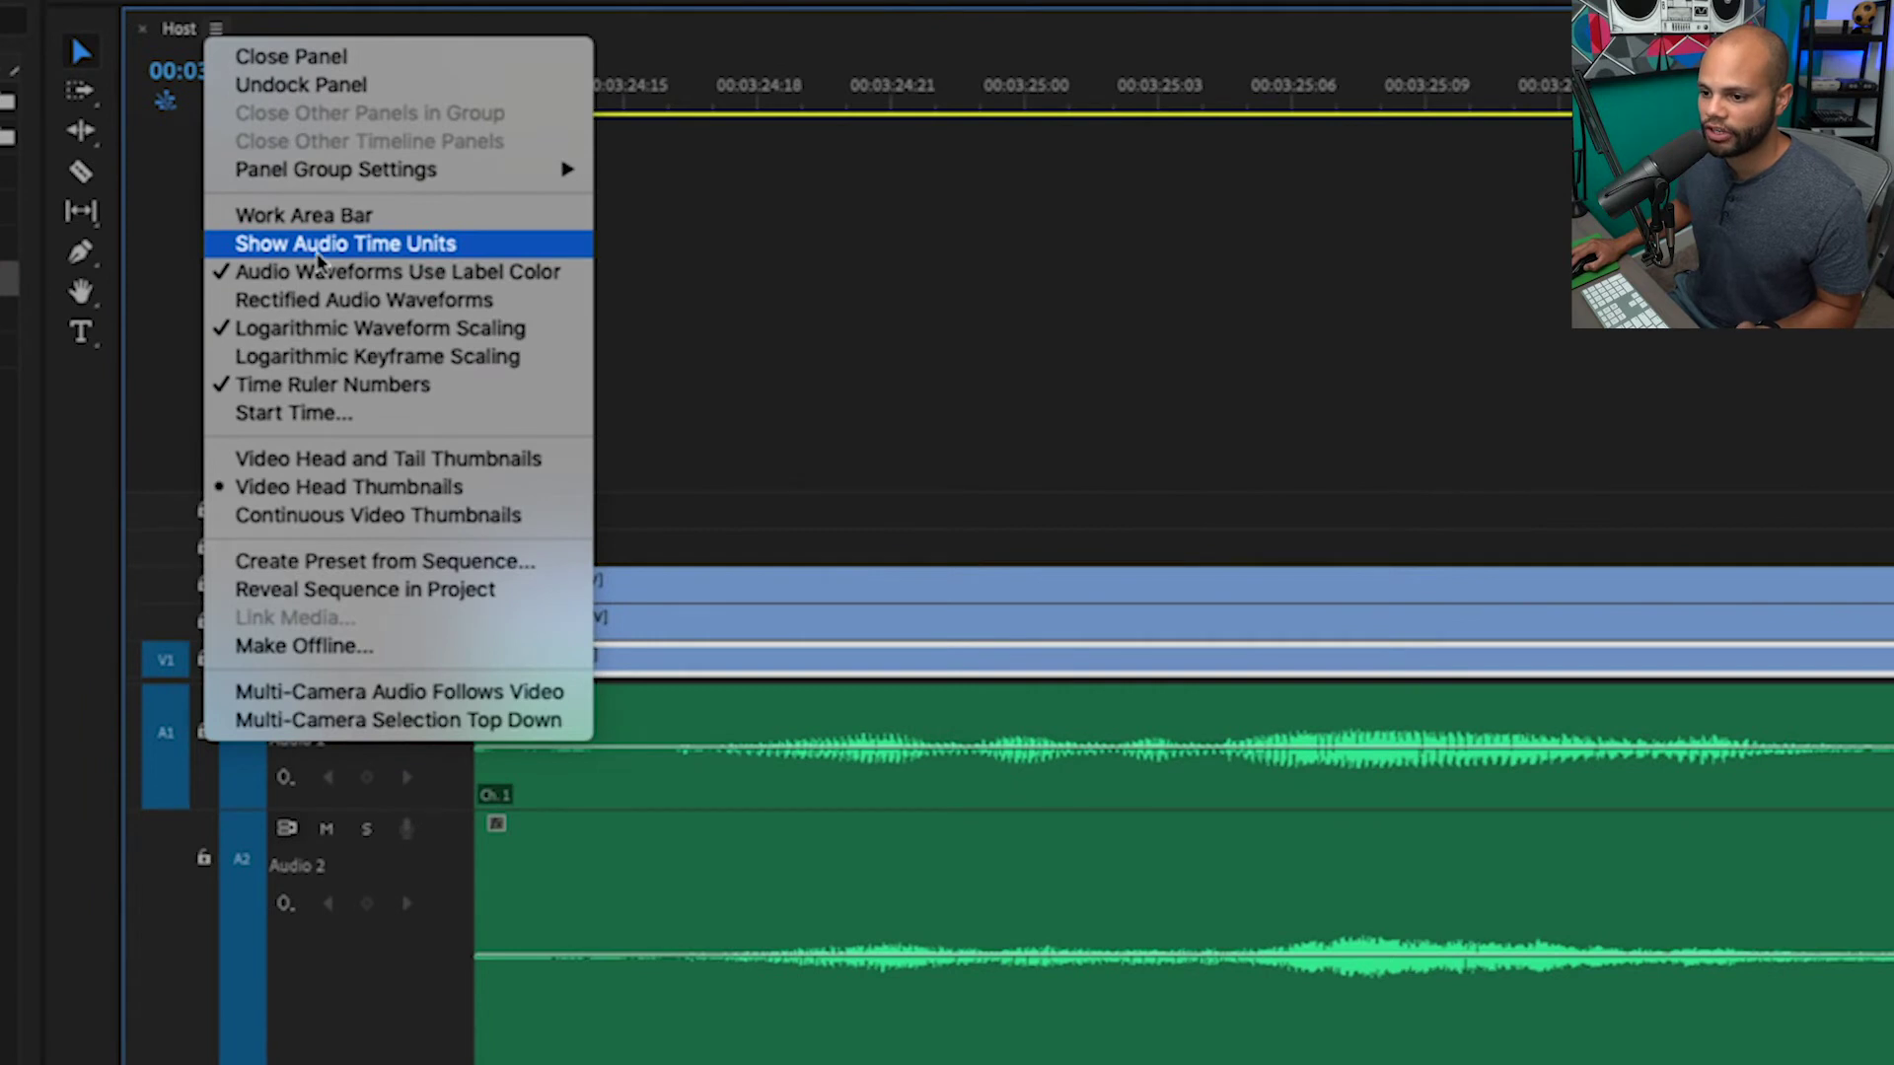
left_click(350, 247)
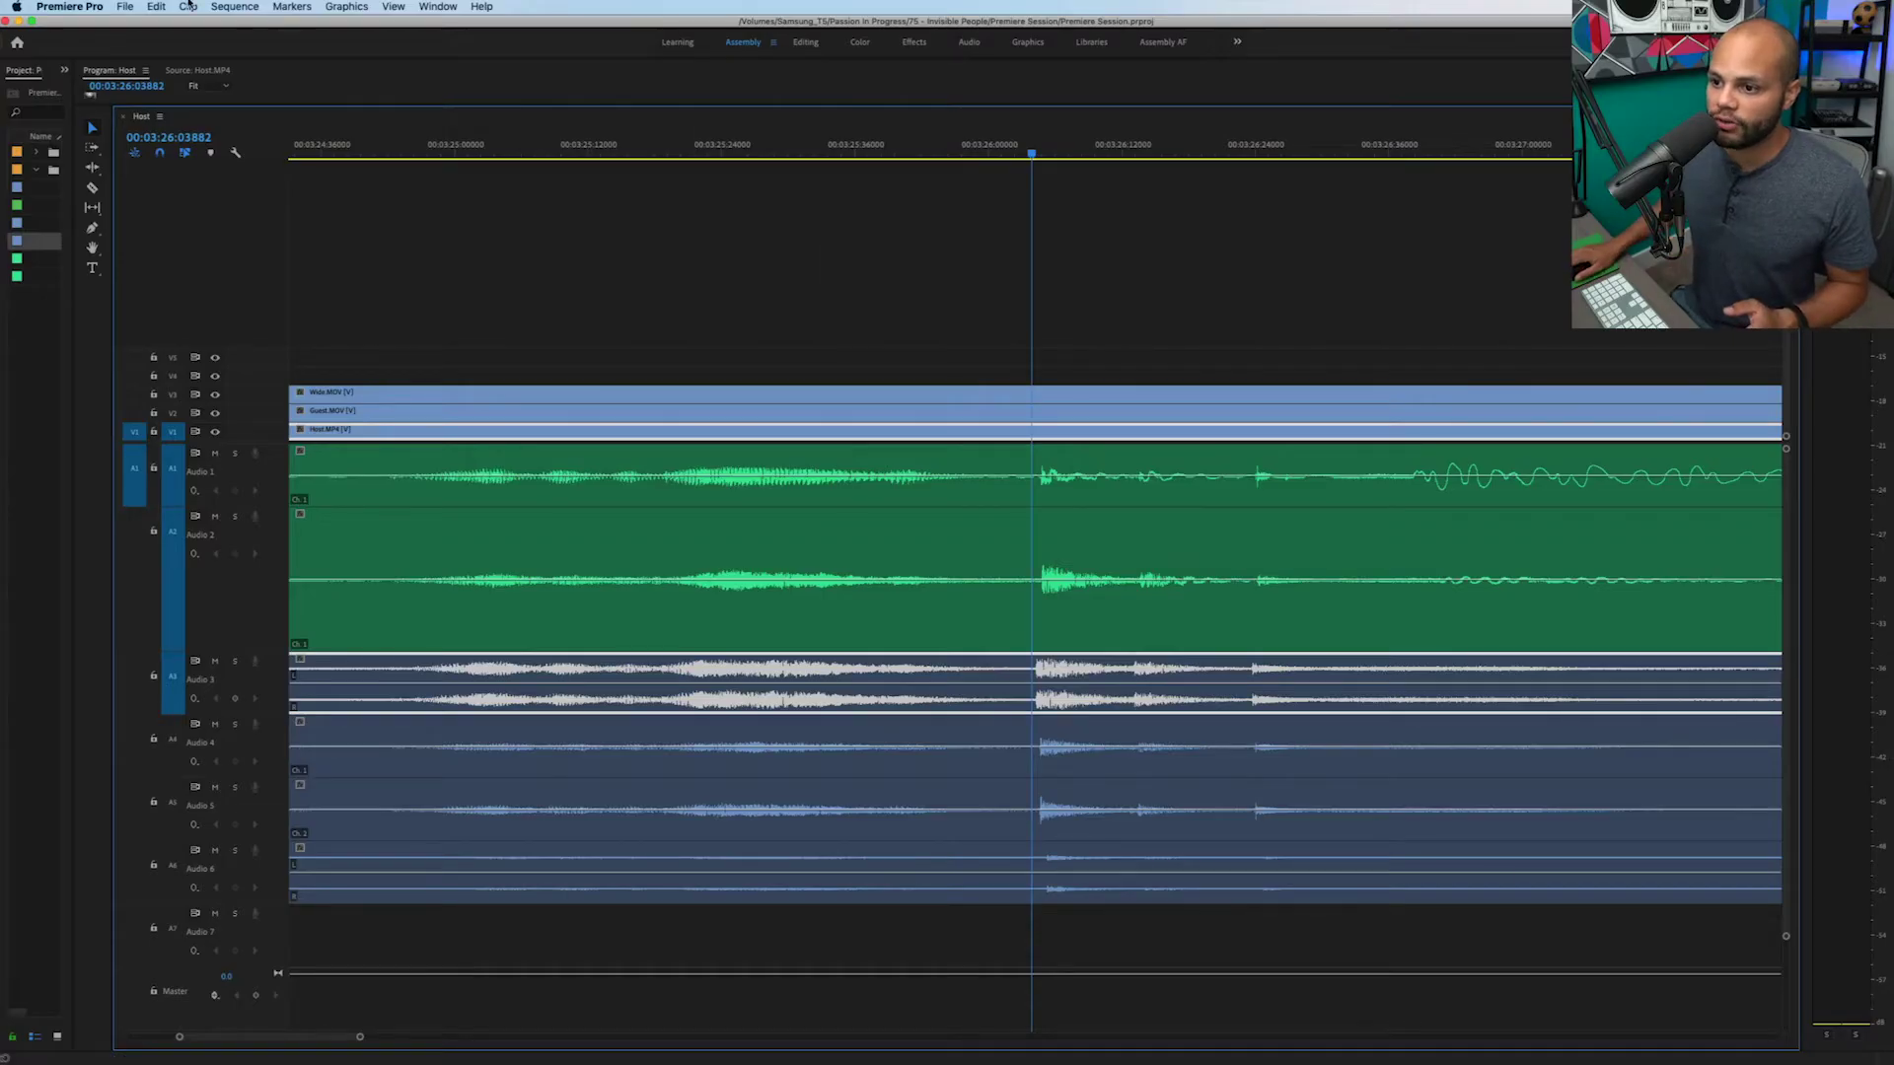
left_click(237, 7)
Check the 48000 Hz Sequence Settings and park the playhead at 00:03:26:04640 on the waveform spike.
left_click(254, 26)
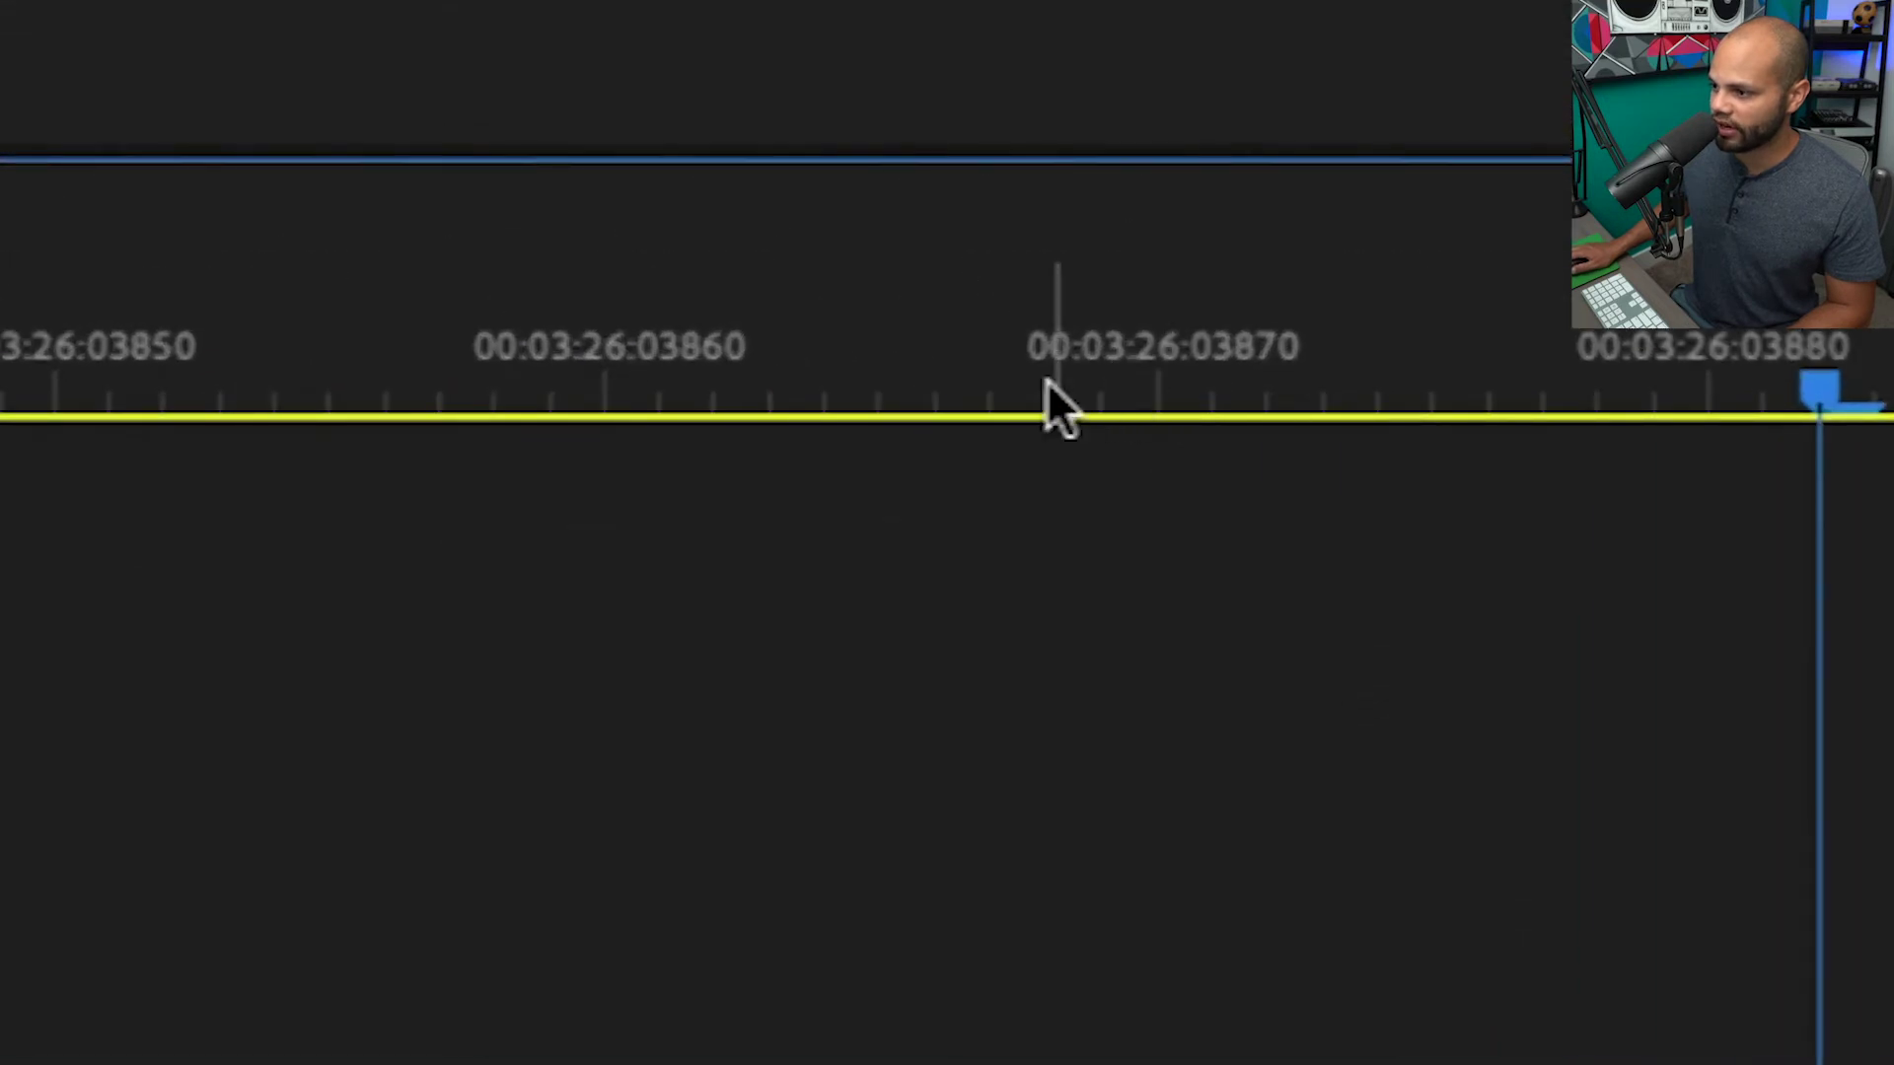
scroll(519, 328, "left", 5)
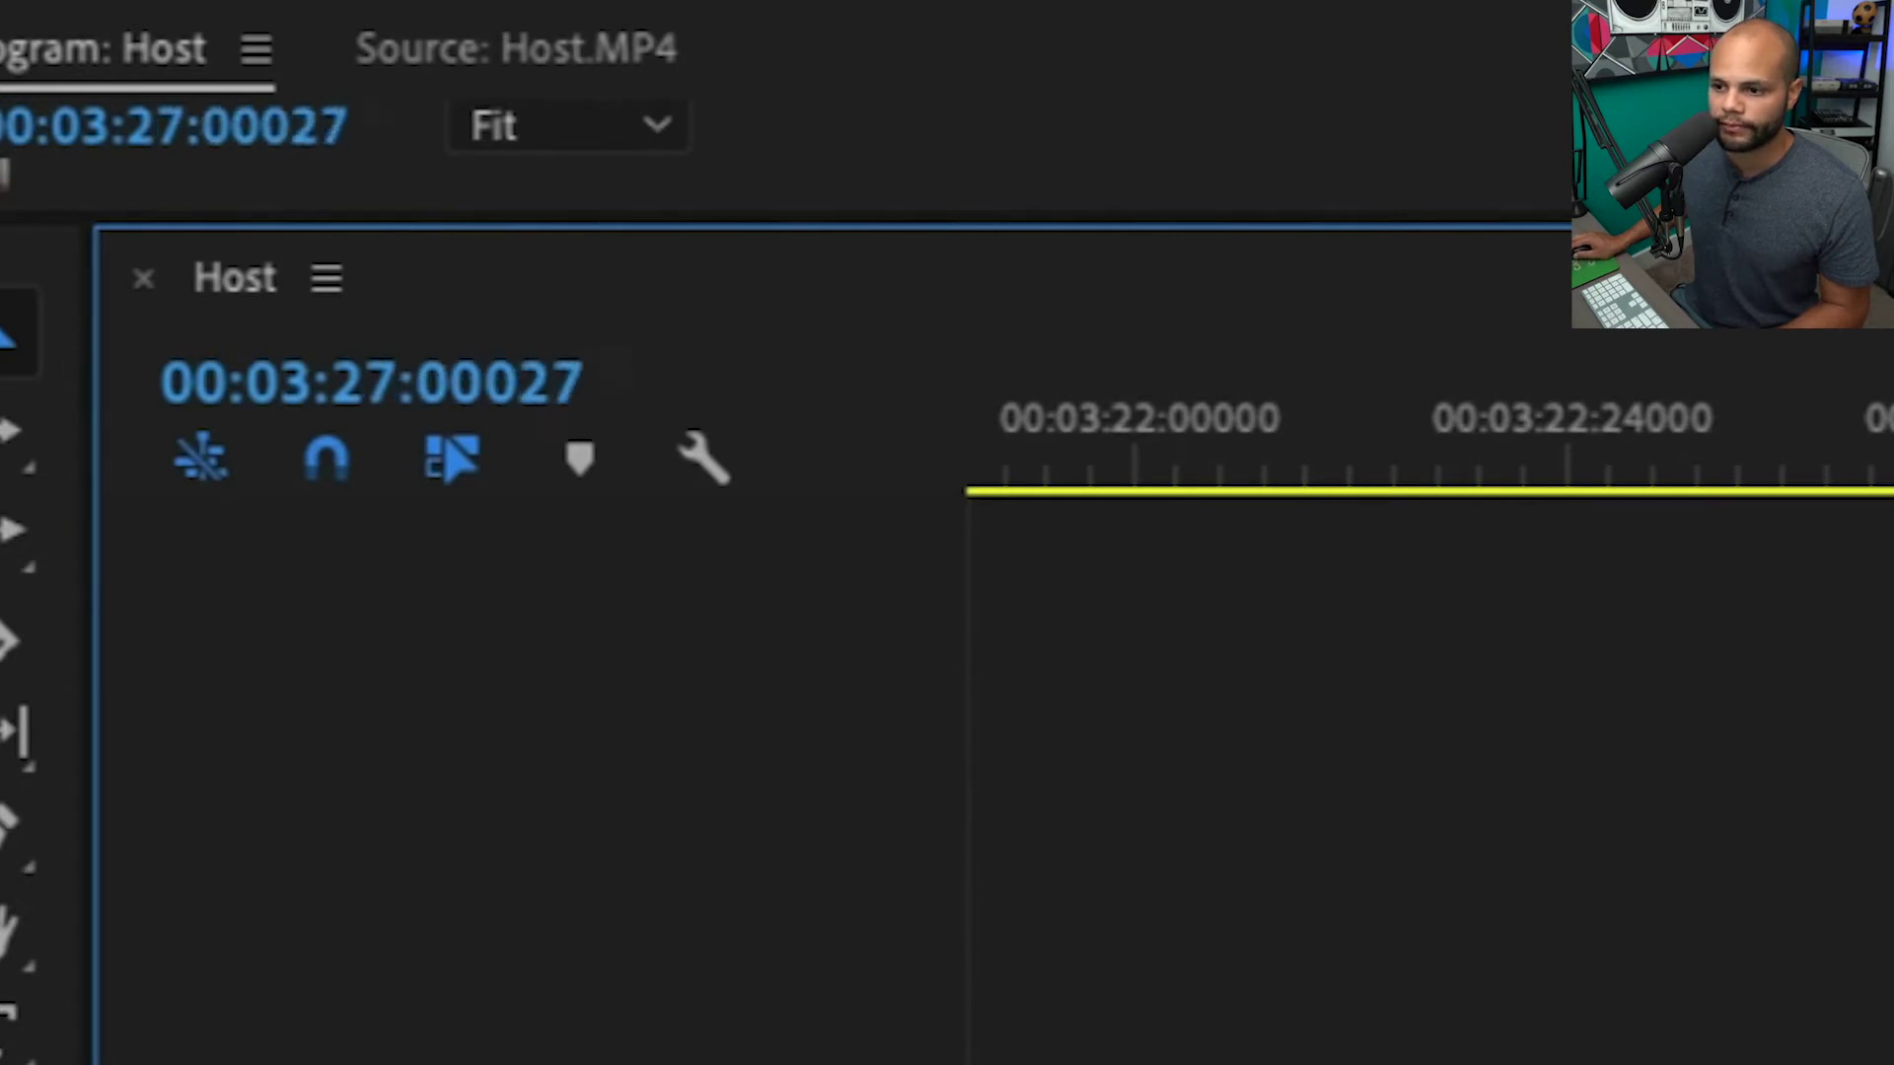
key("Left")
key("Right")
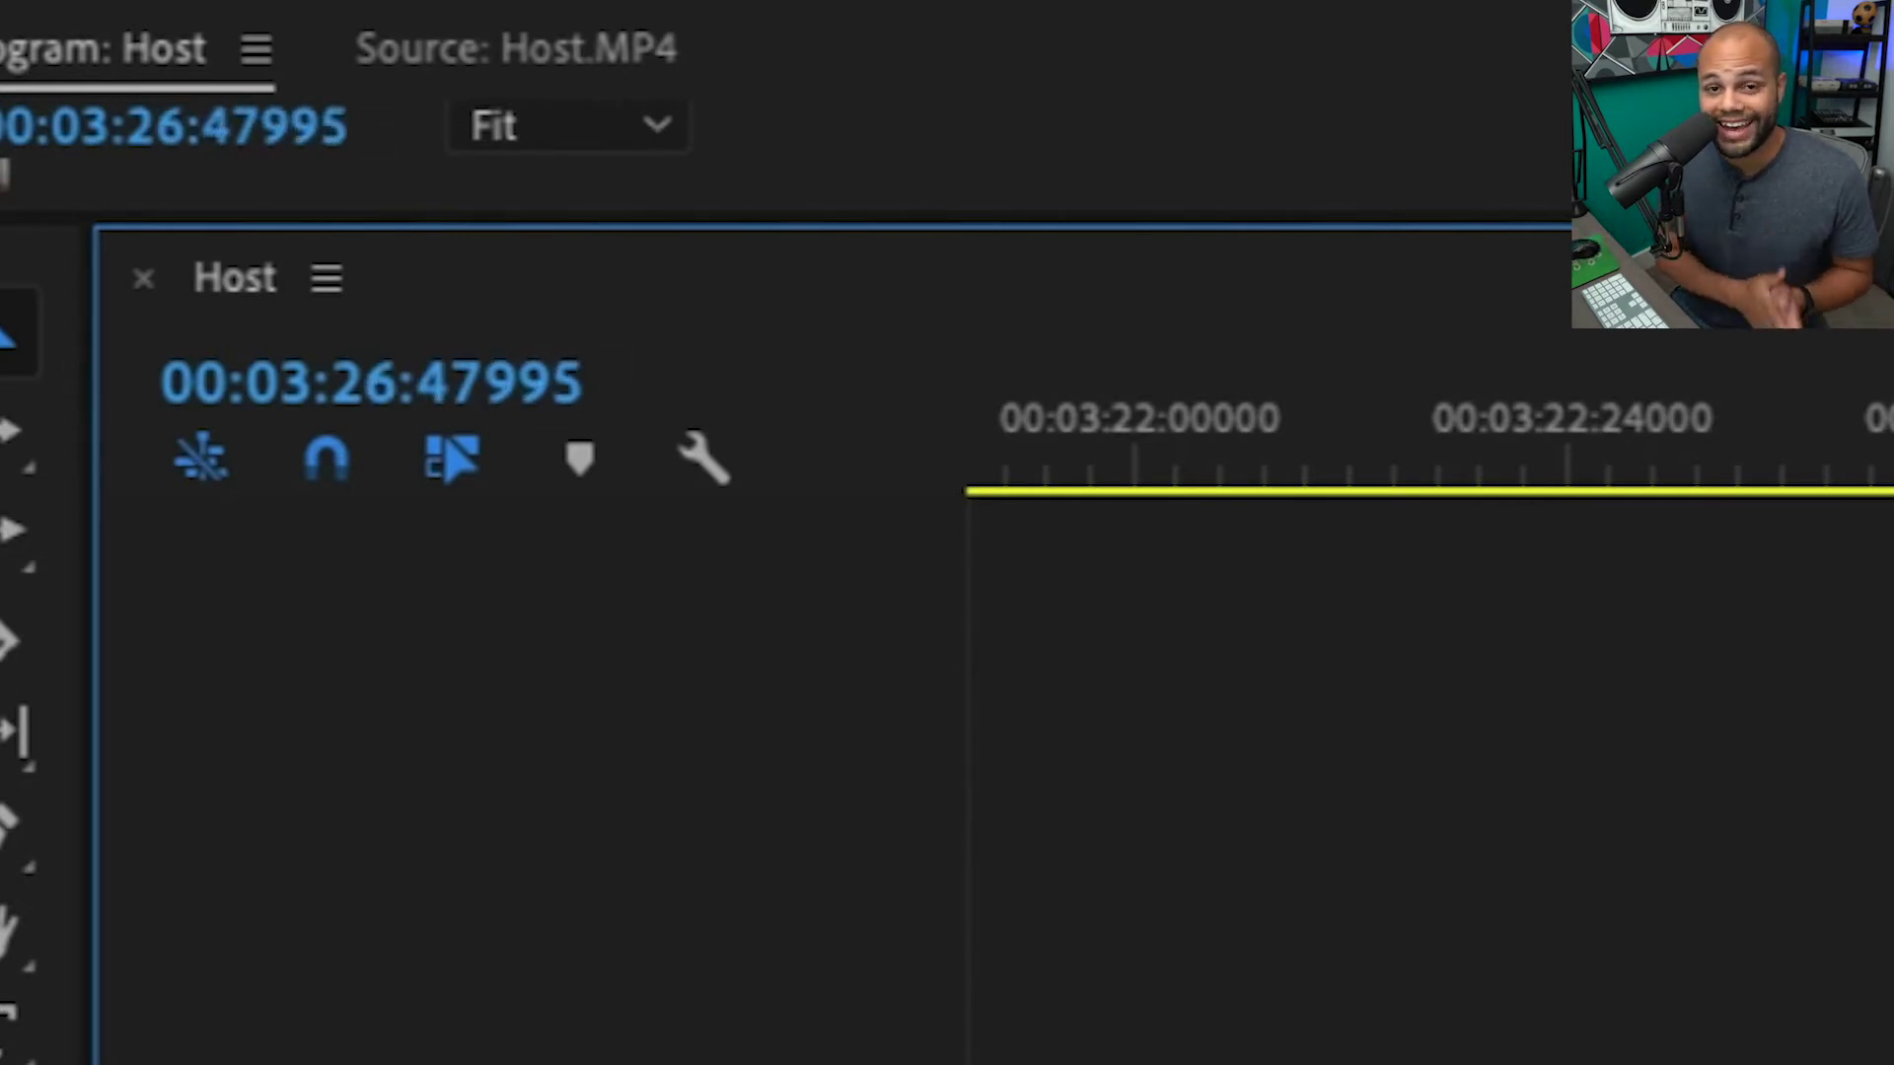
left_click_drag(478, 371, 484, 370)
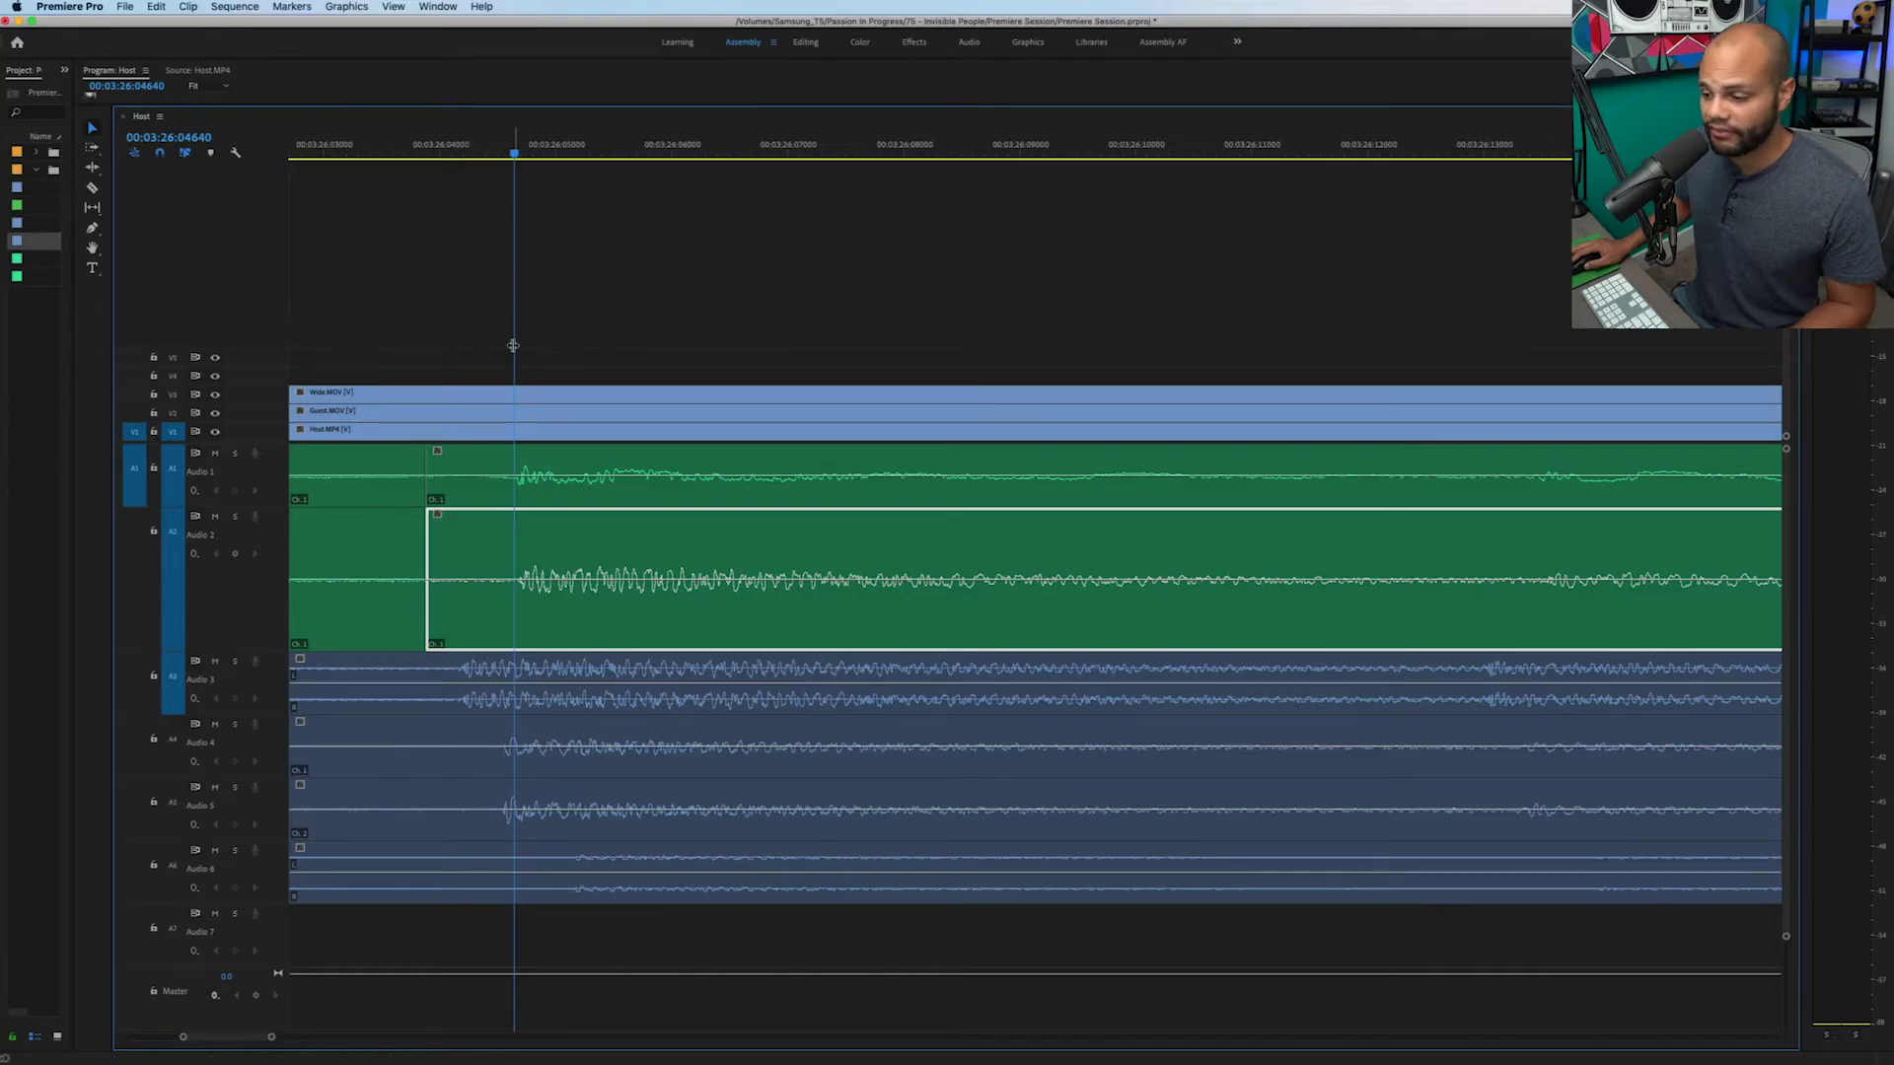
left_click(509, 449)
Cut the recorder audio on Audio 1 and 2 at the playhead and slide it left toward the camera waveform.
key("=")
key("=")
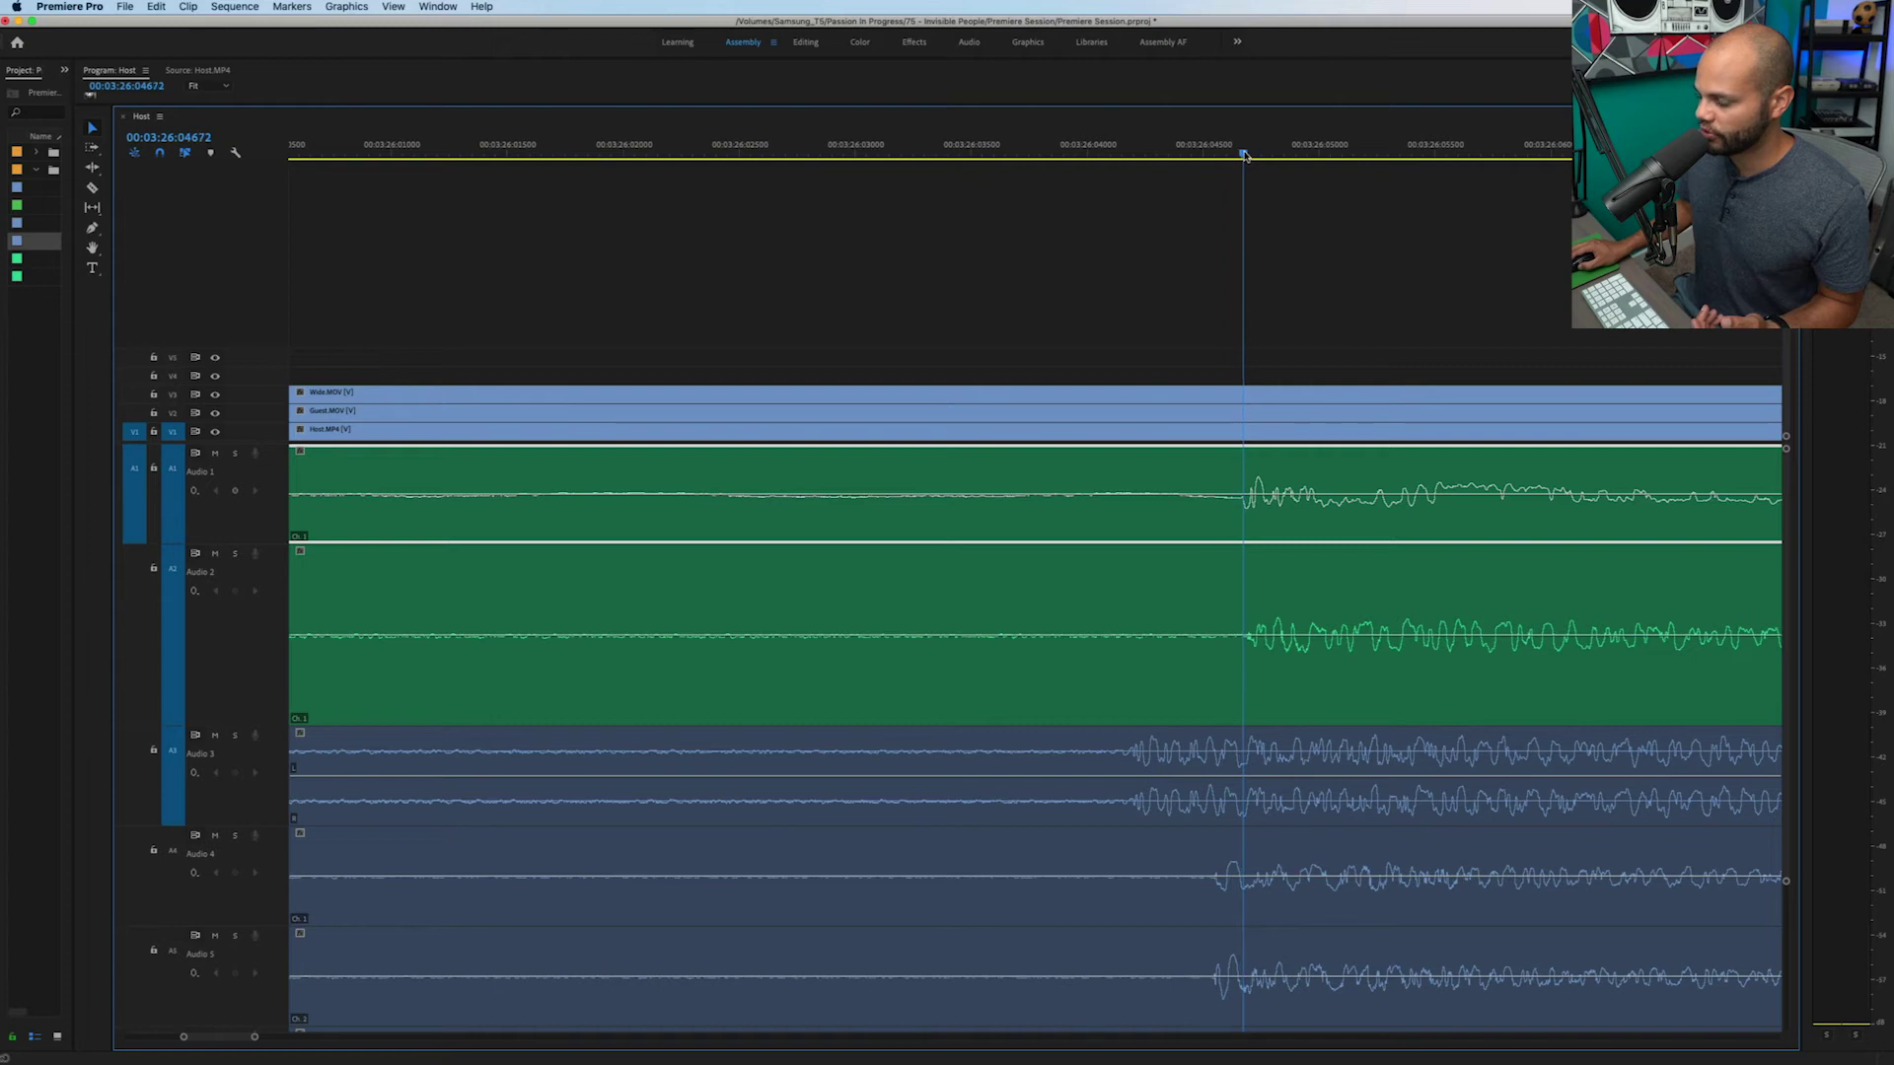
key("=")
key("=")
key("=")
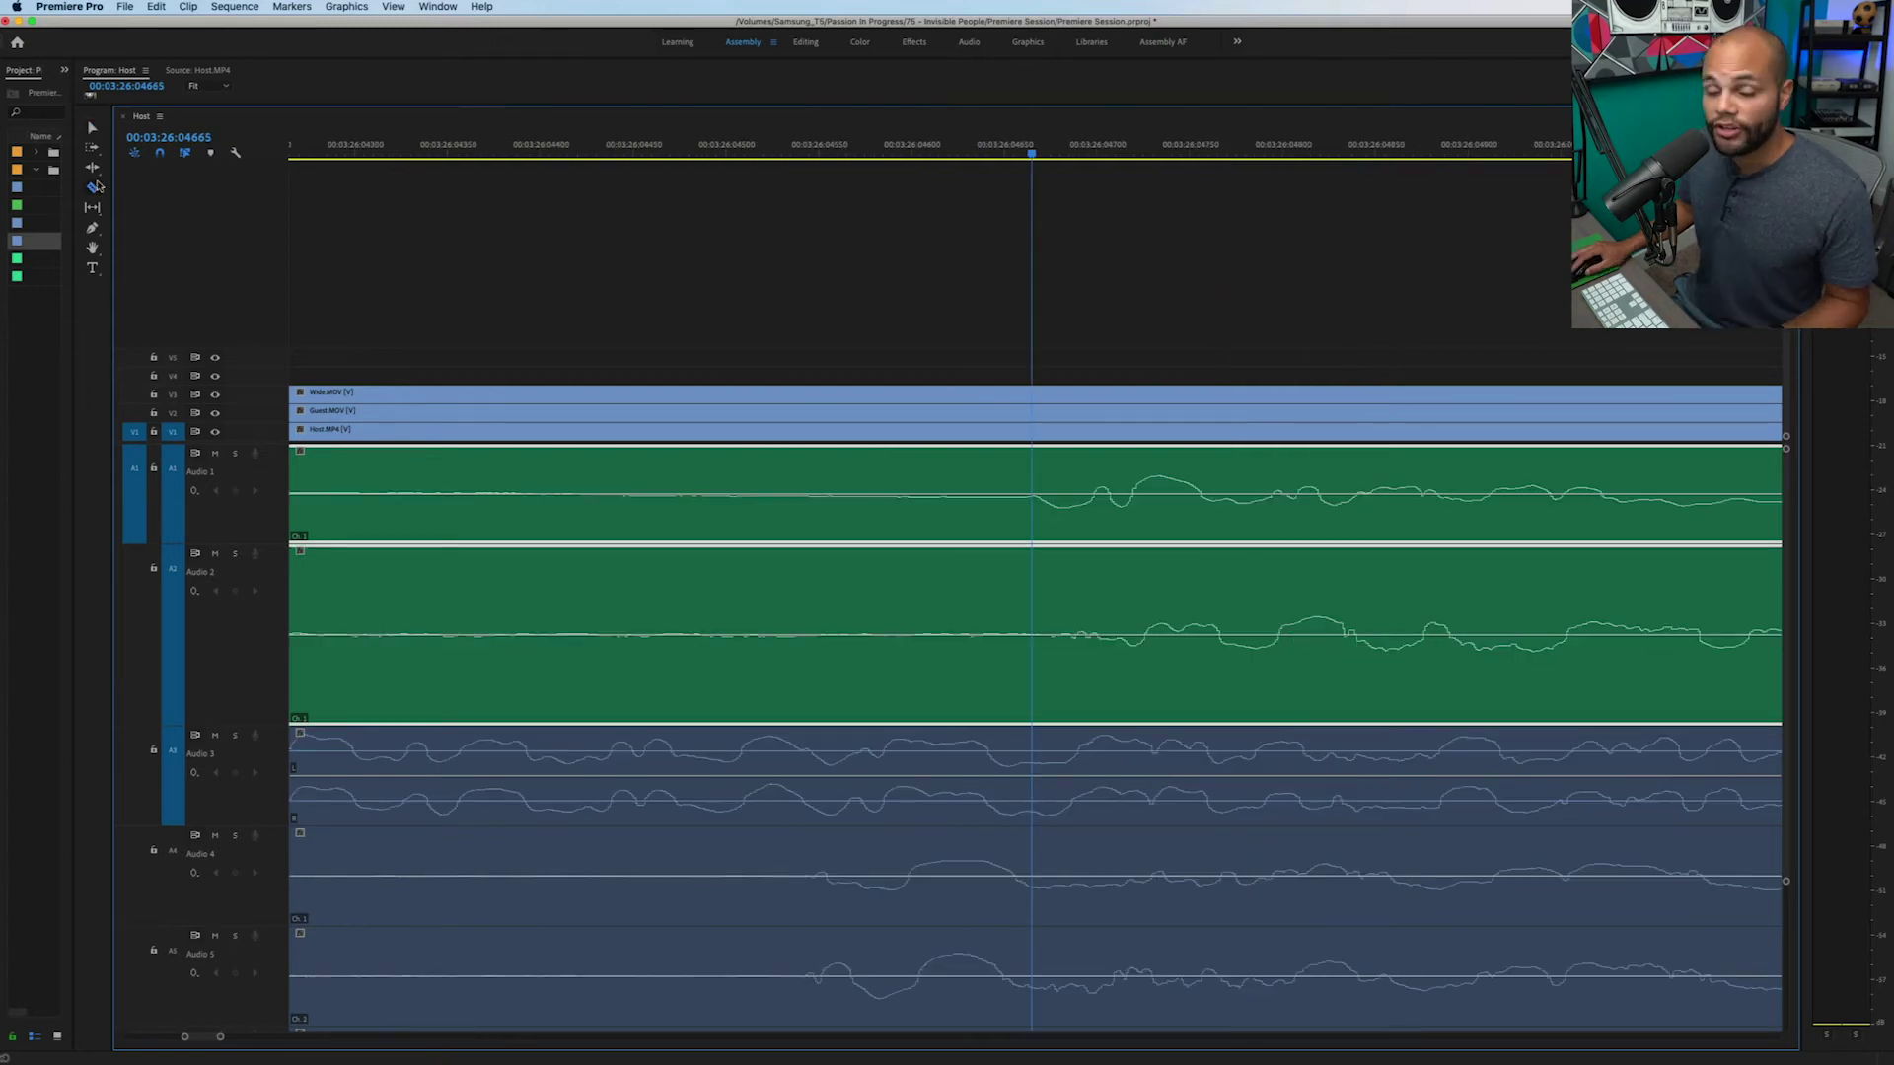
key("c")
left_click(1033, 516)
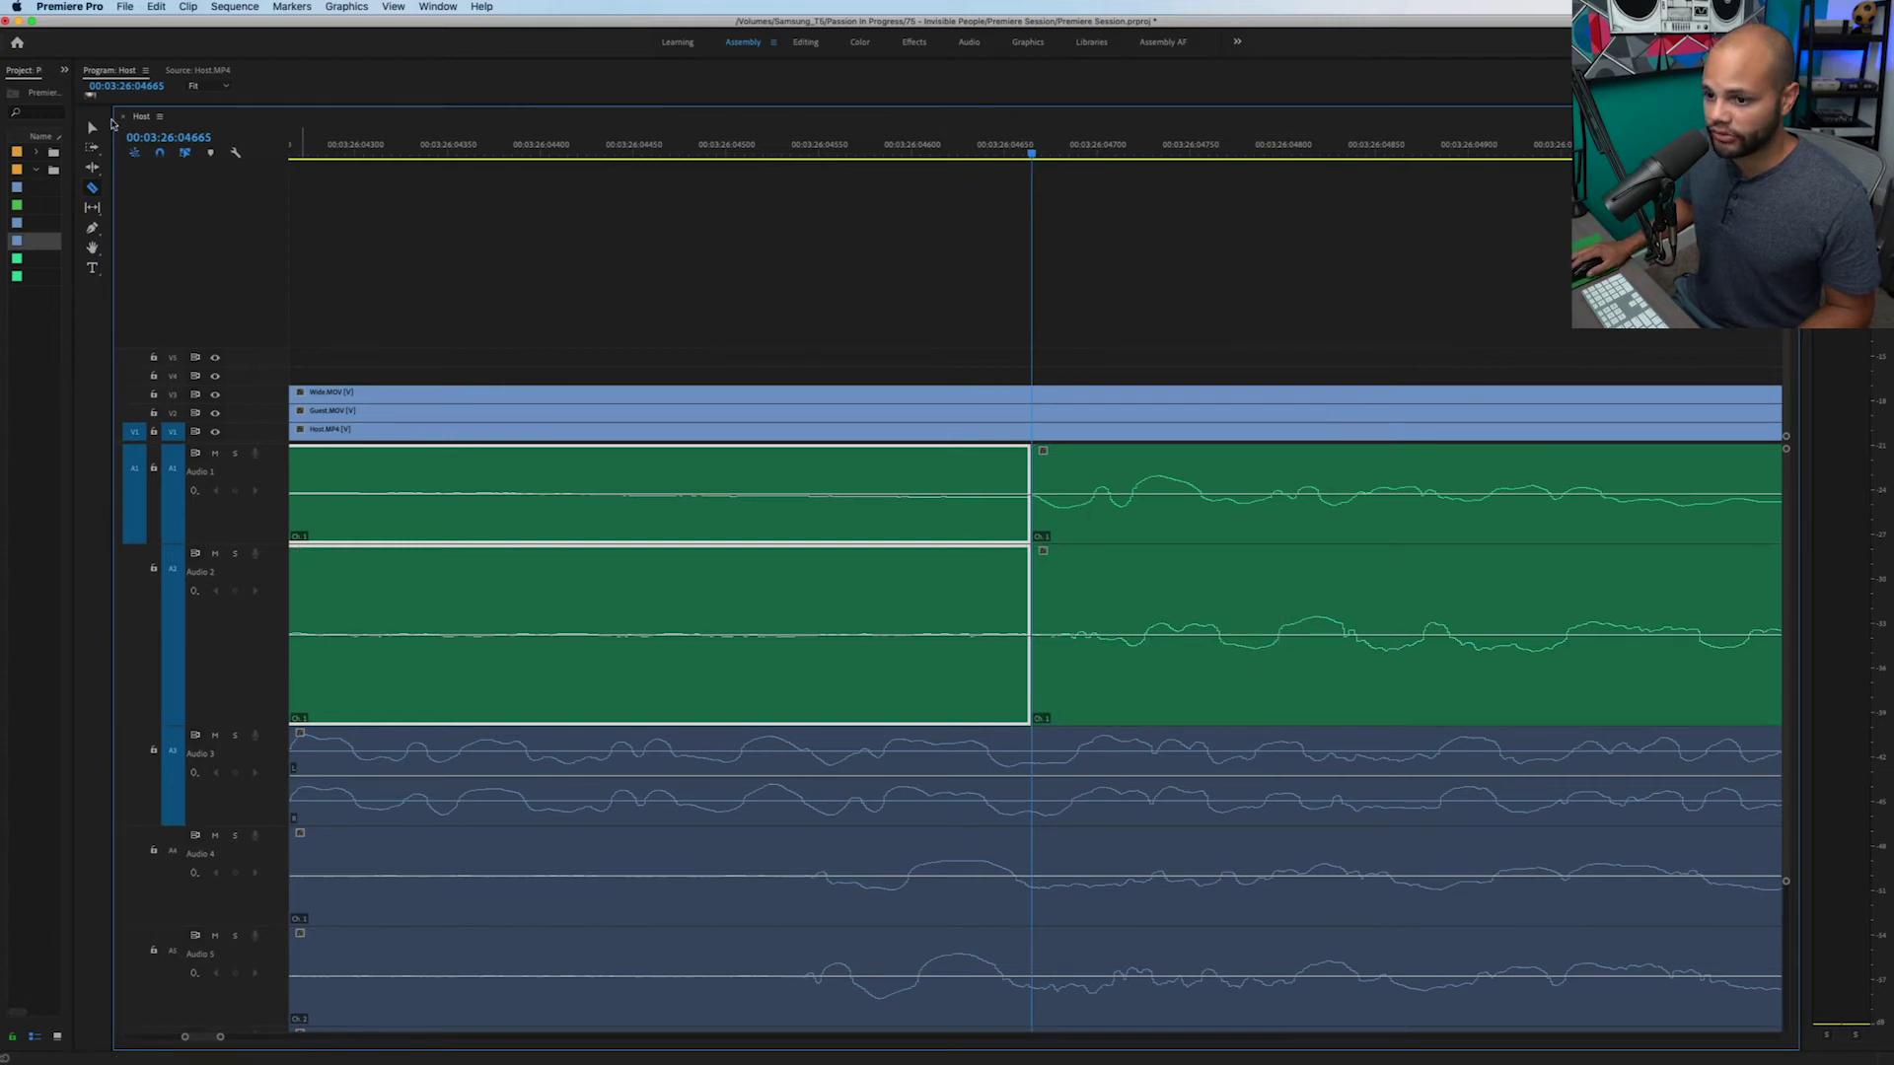
left_click(92, 127)
left_click(1089, 463)
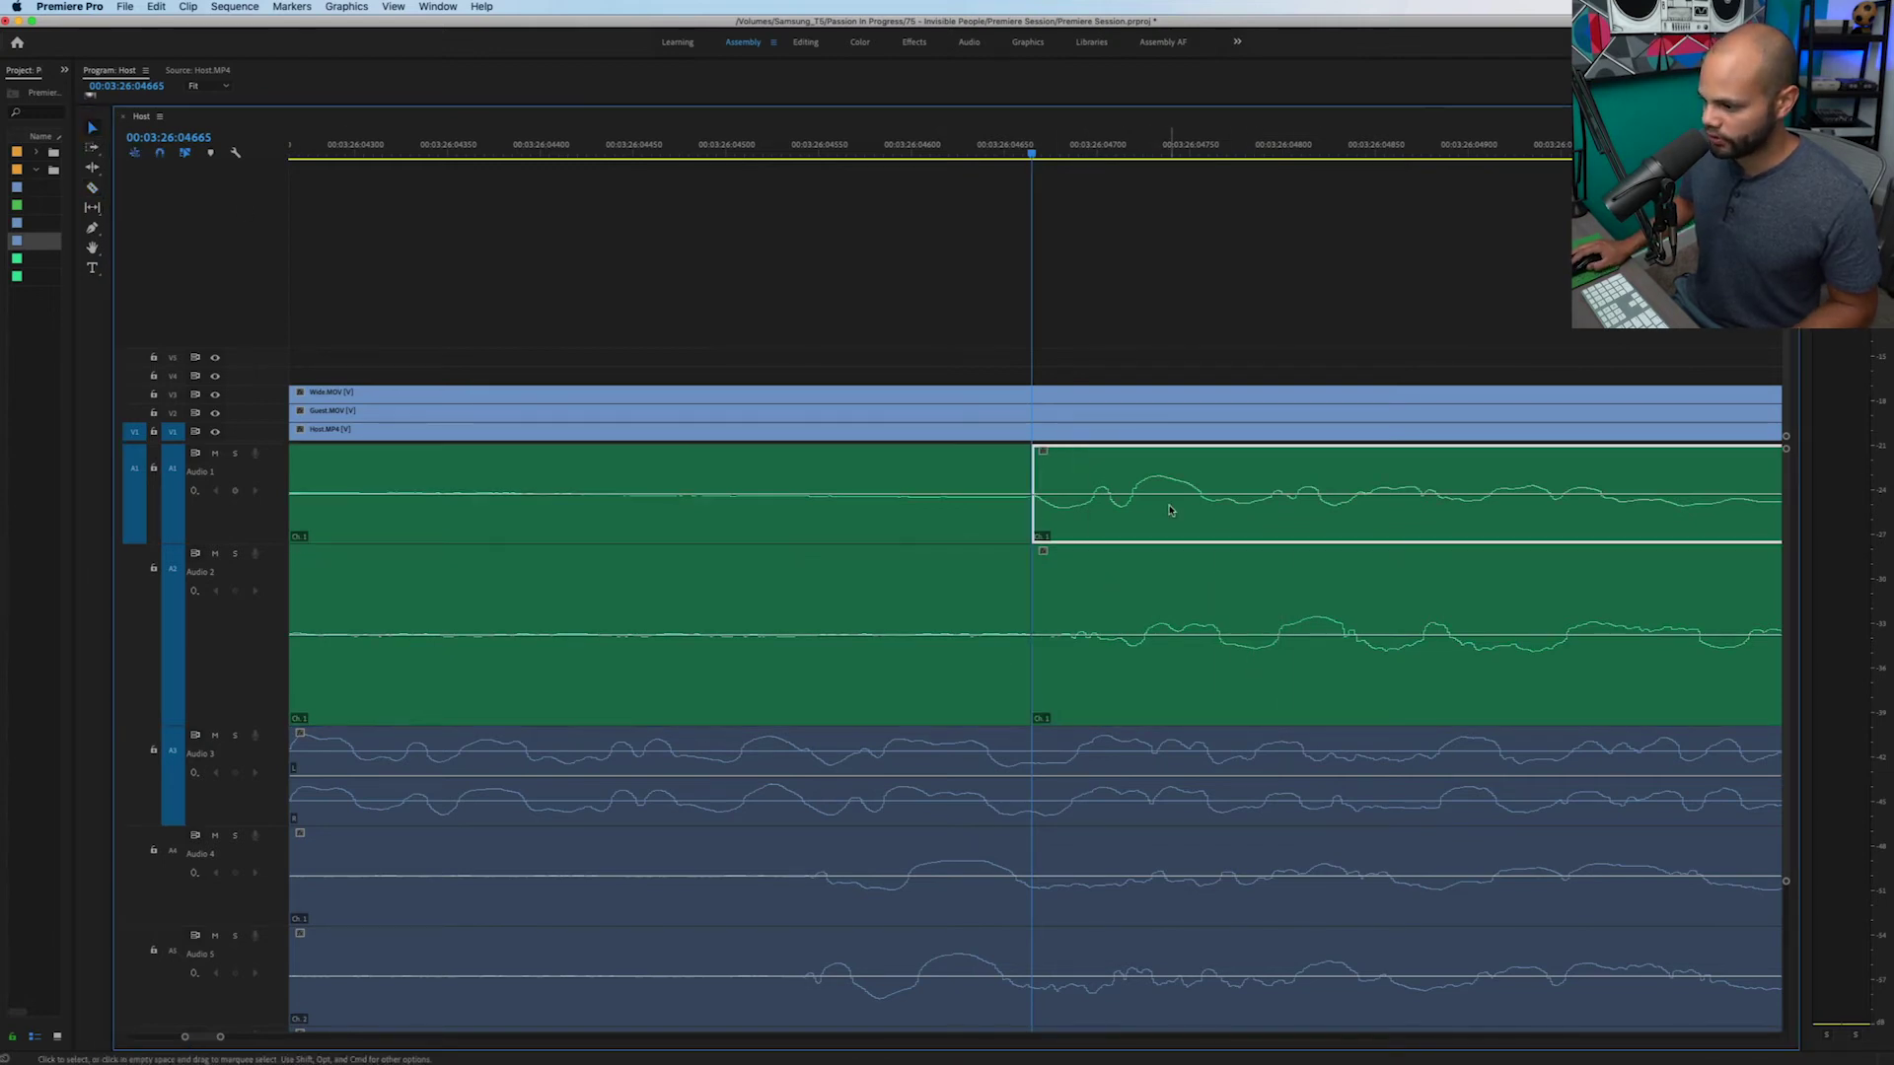
key("-")
key("-")
key("-")
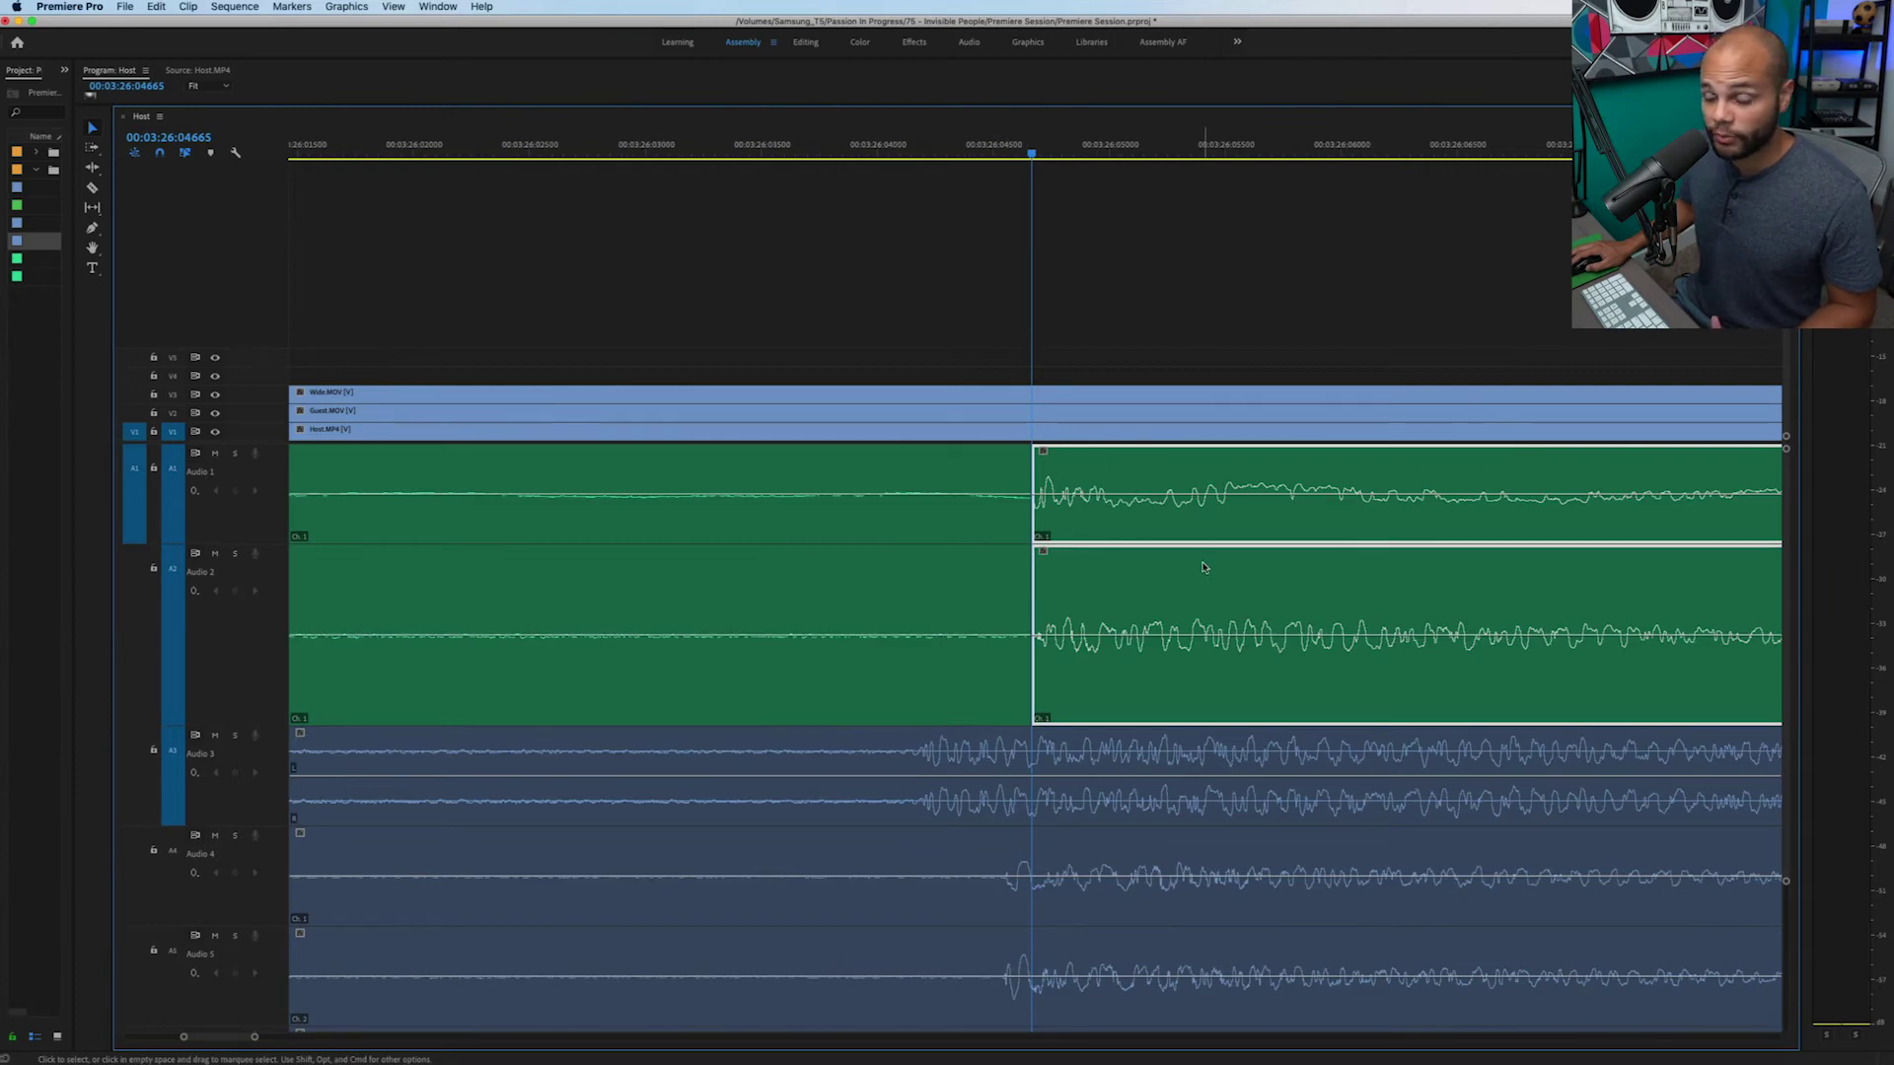
left_click_drag(1202, 567, 986, 575)
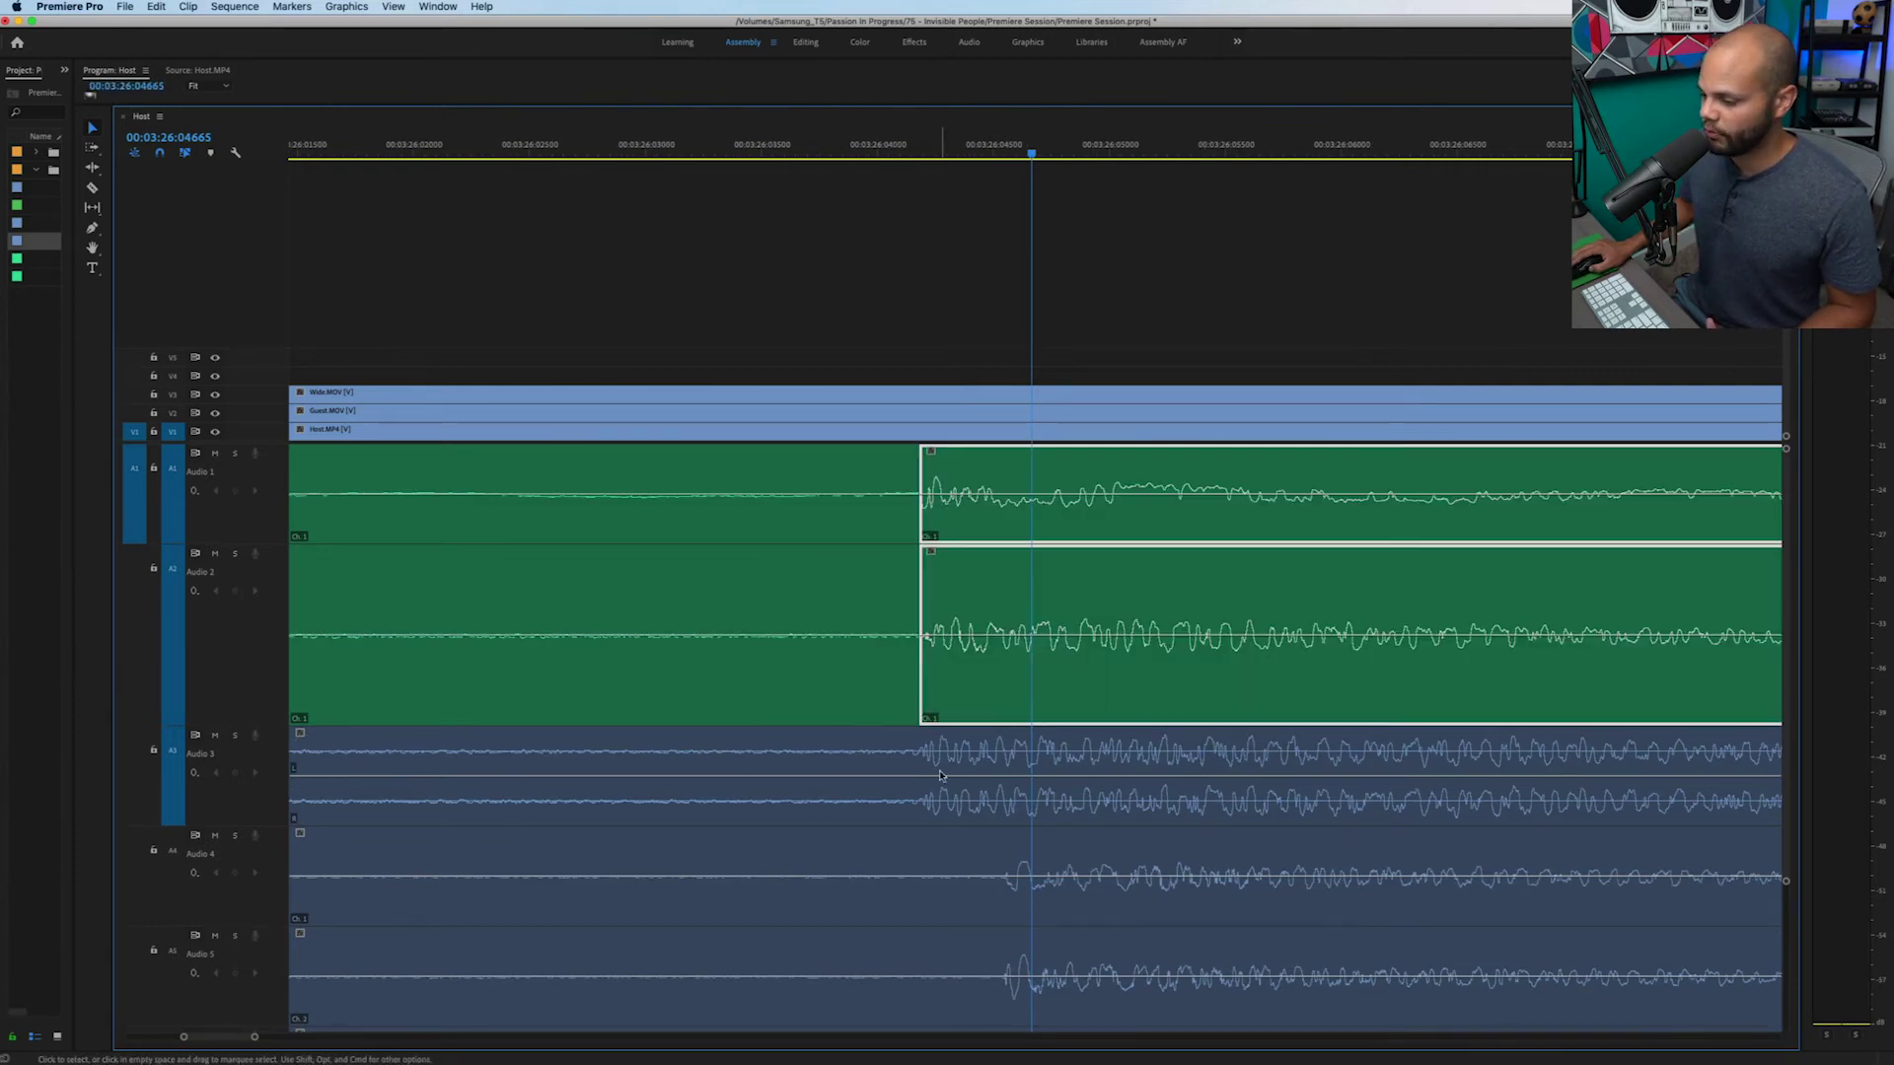
Zoom in closely and nudge the recorder audio in sub-frame steps until it matches the Audio 3 waveform.
left_click(938, 765)
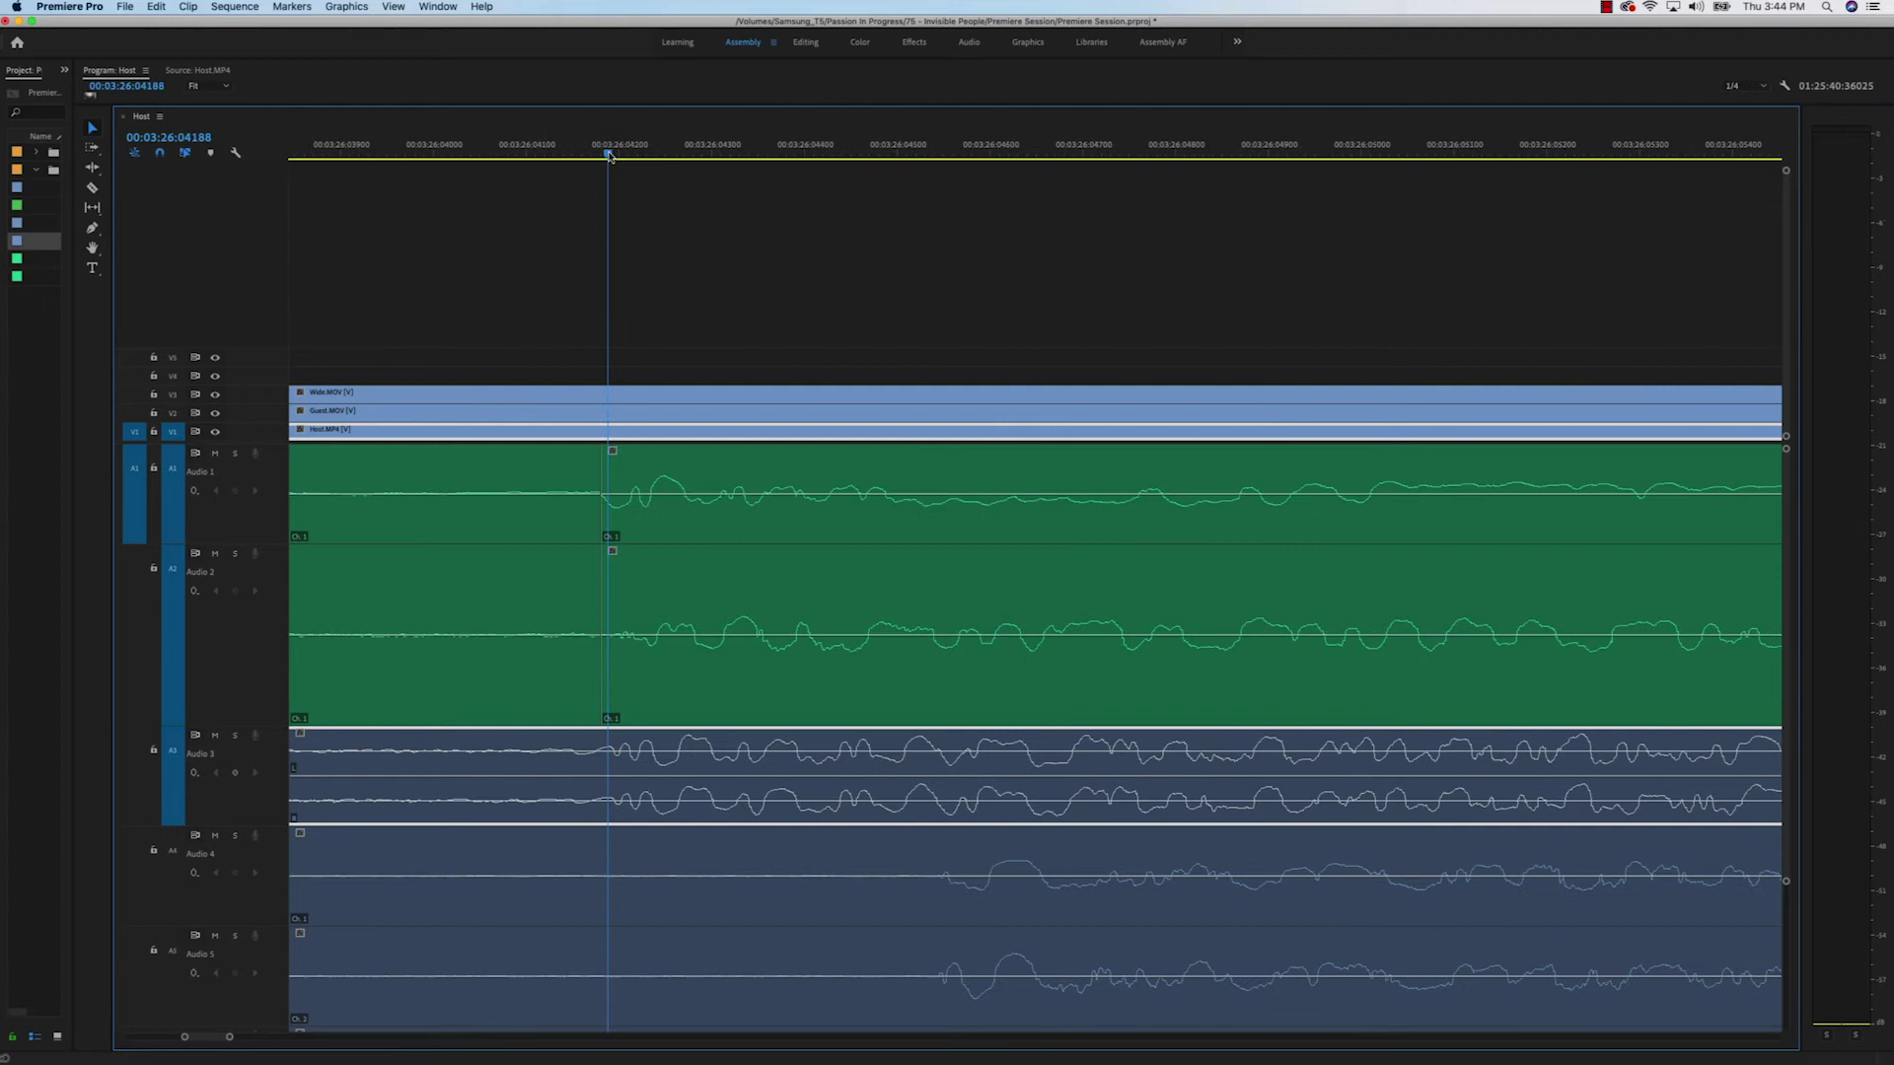
key("=")
left_click(1192, 534)
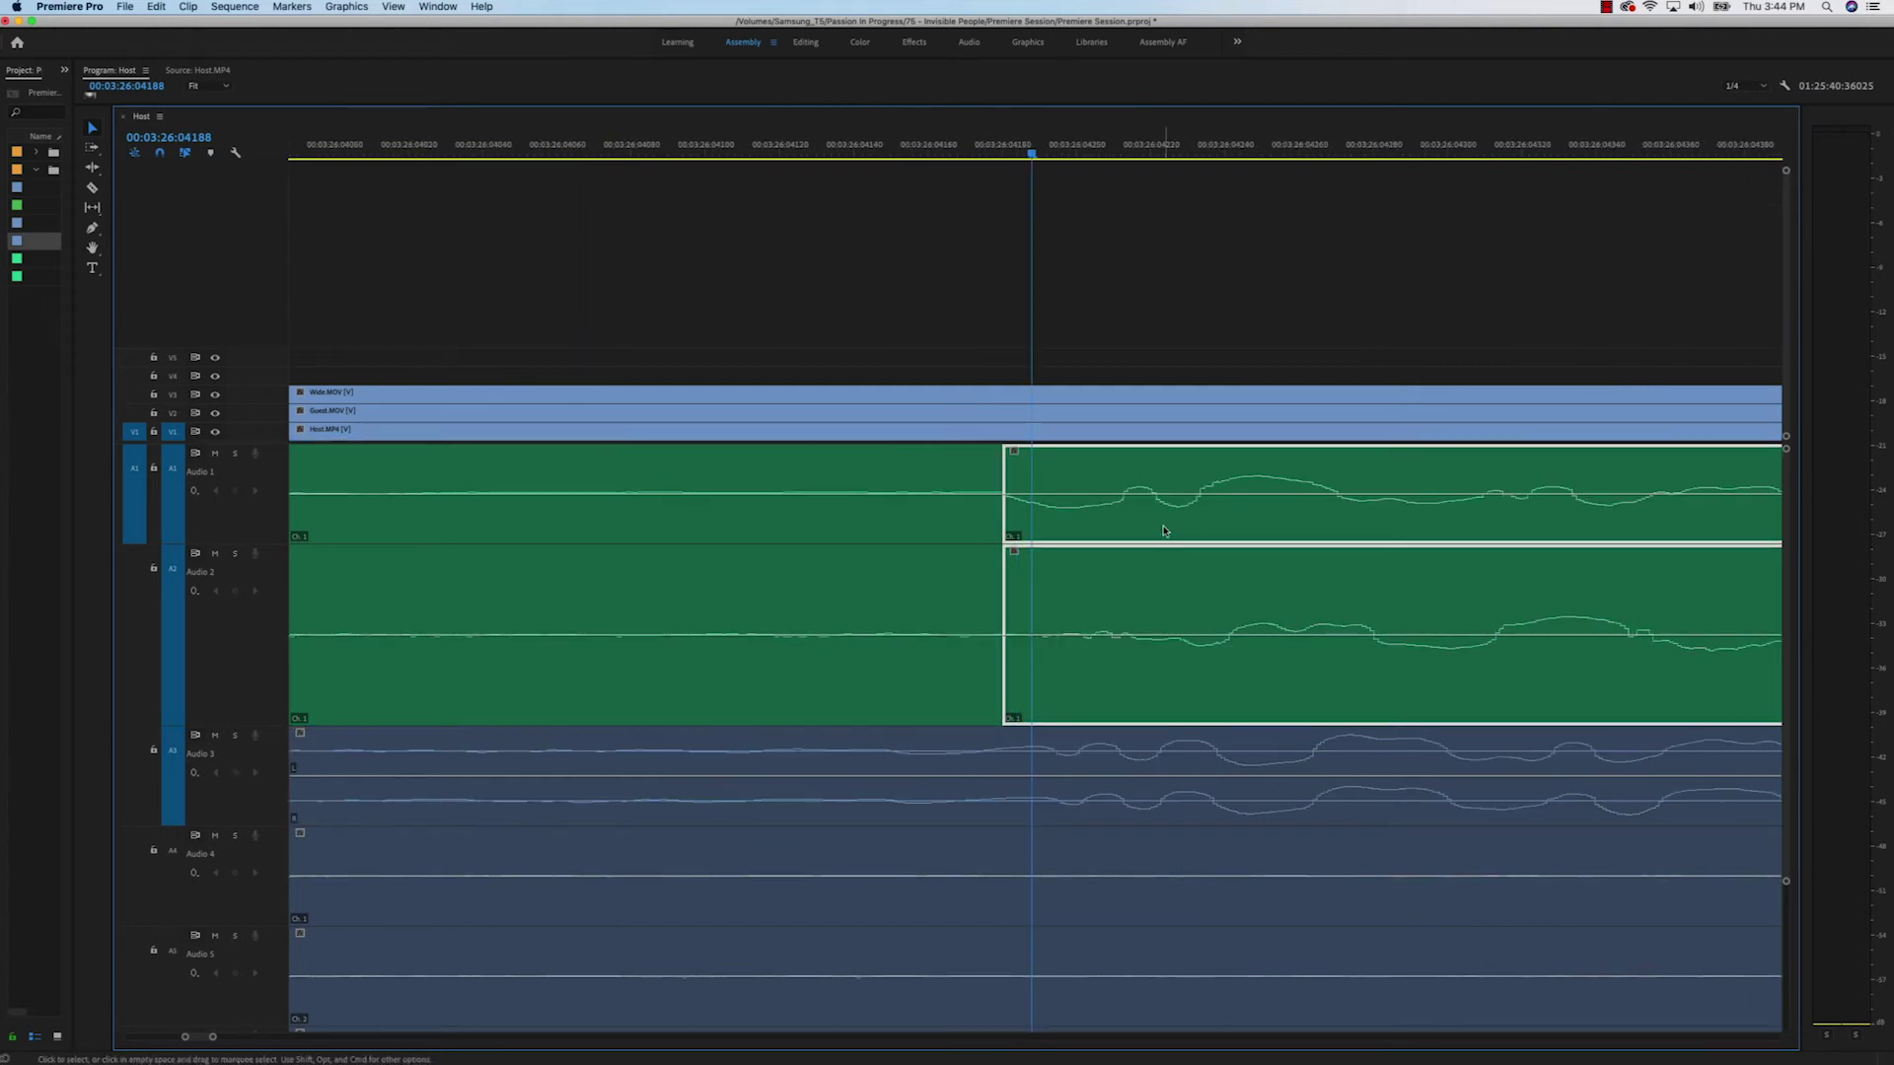
left_click_drag(1164, 530, 1060, 538)
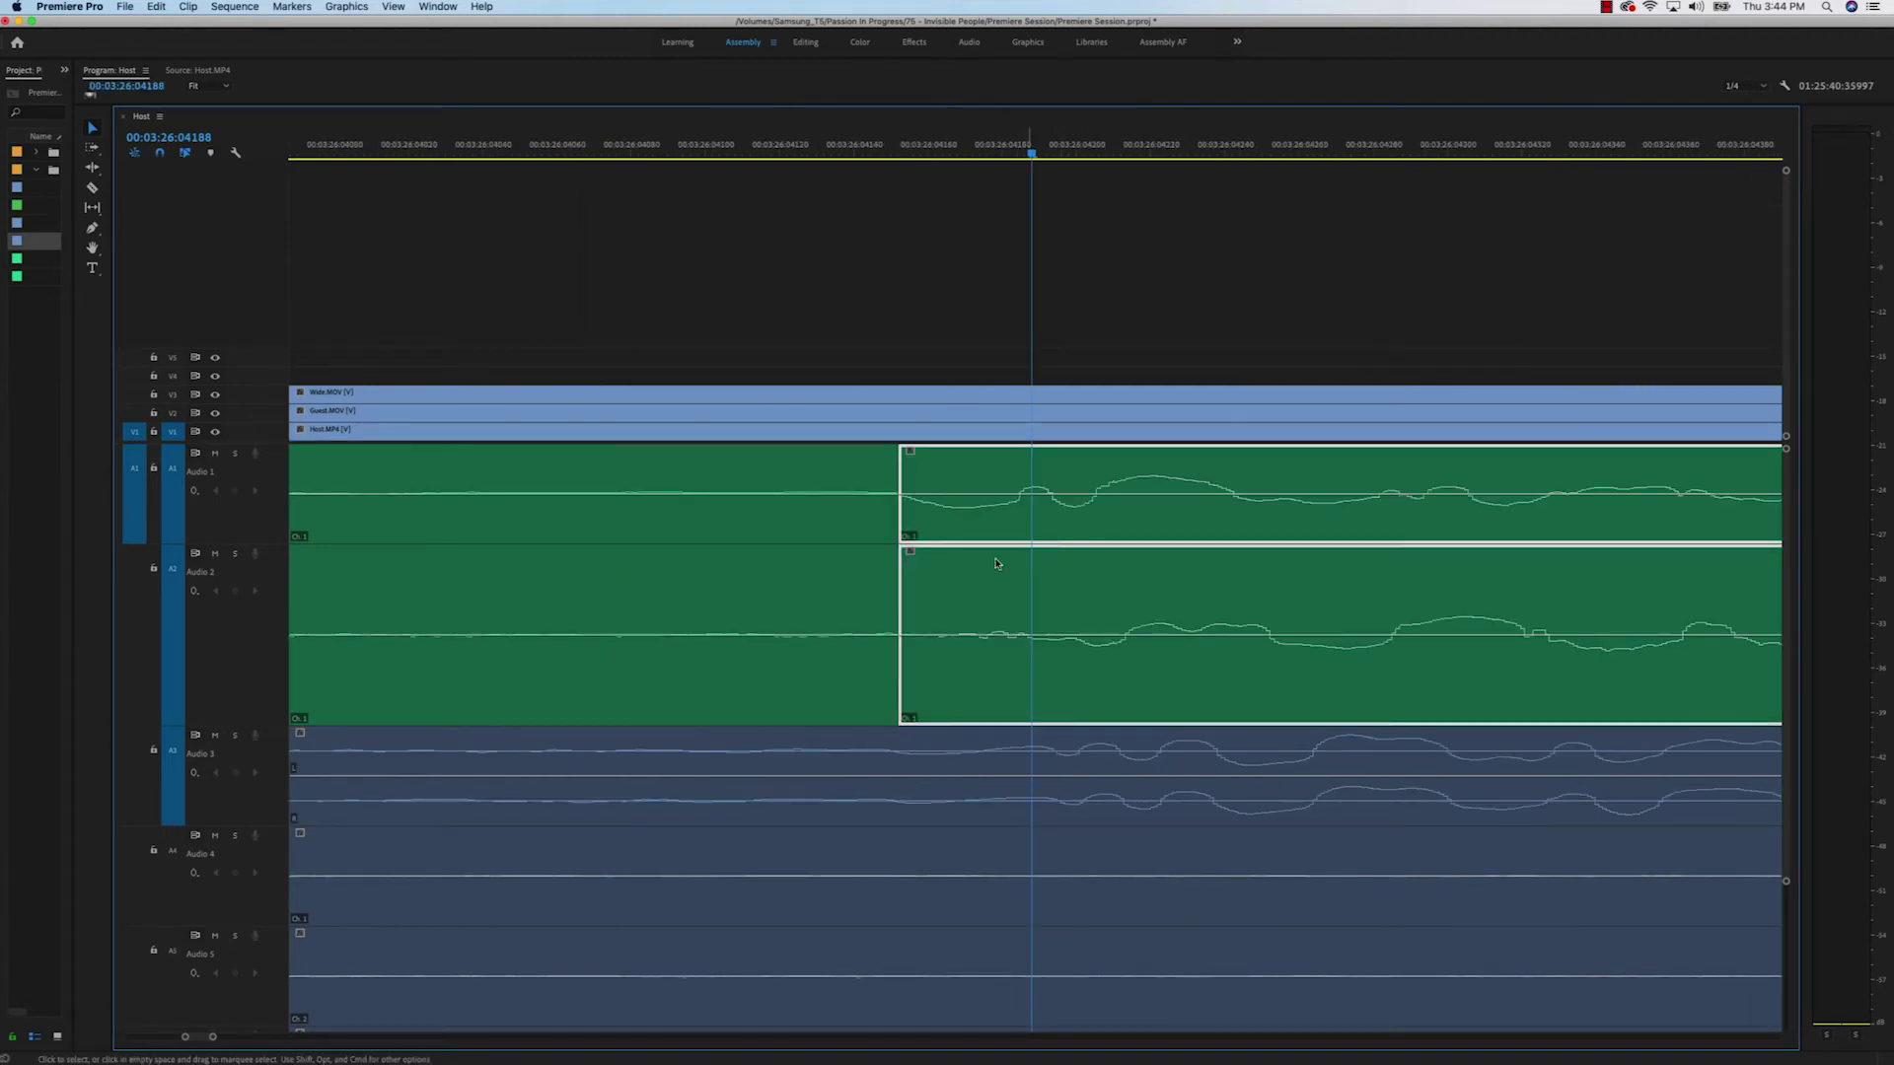
left_click(893, 147)
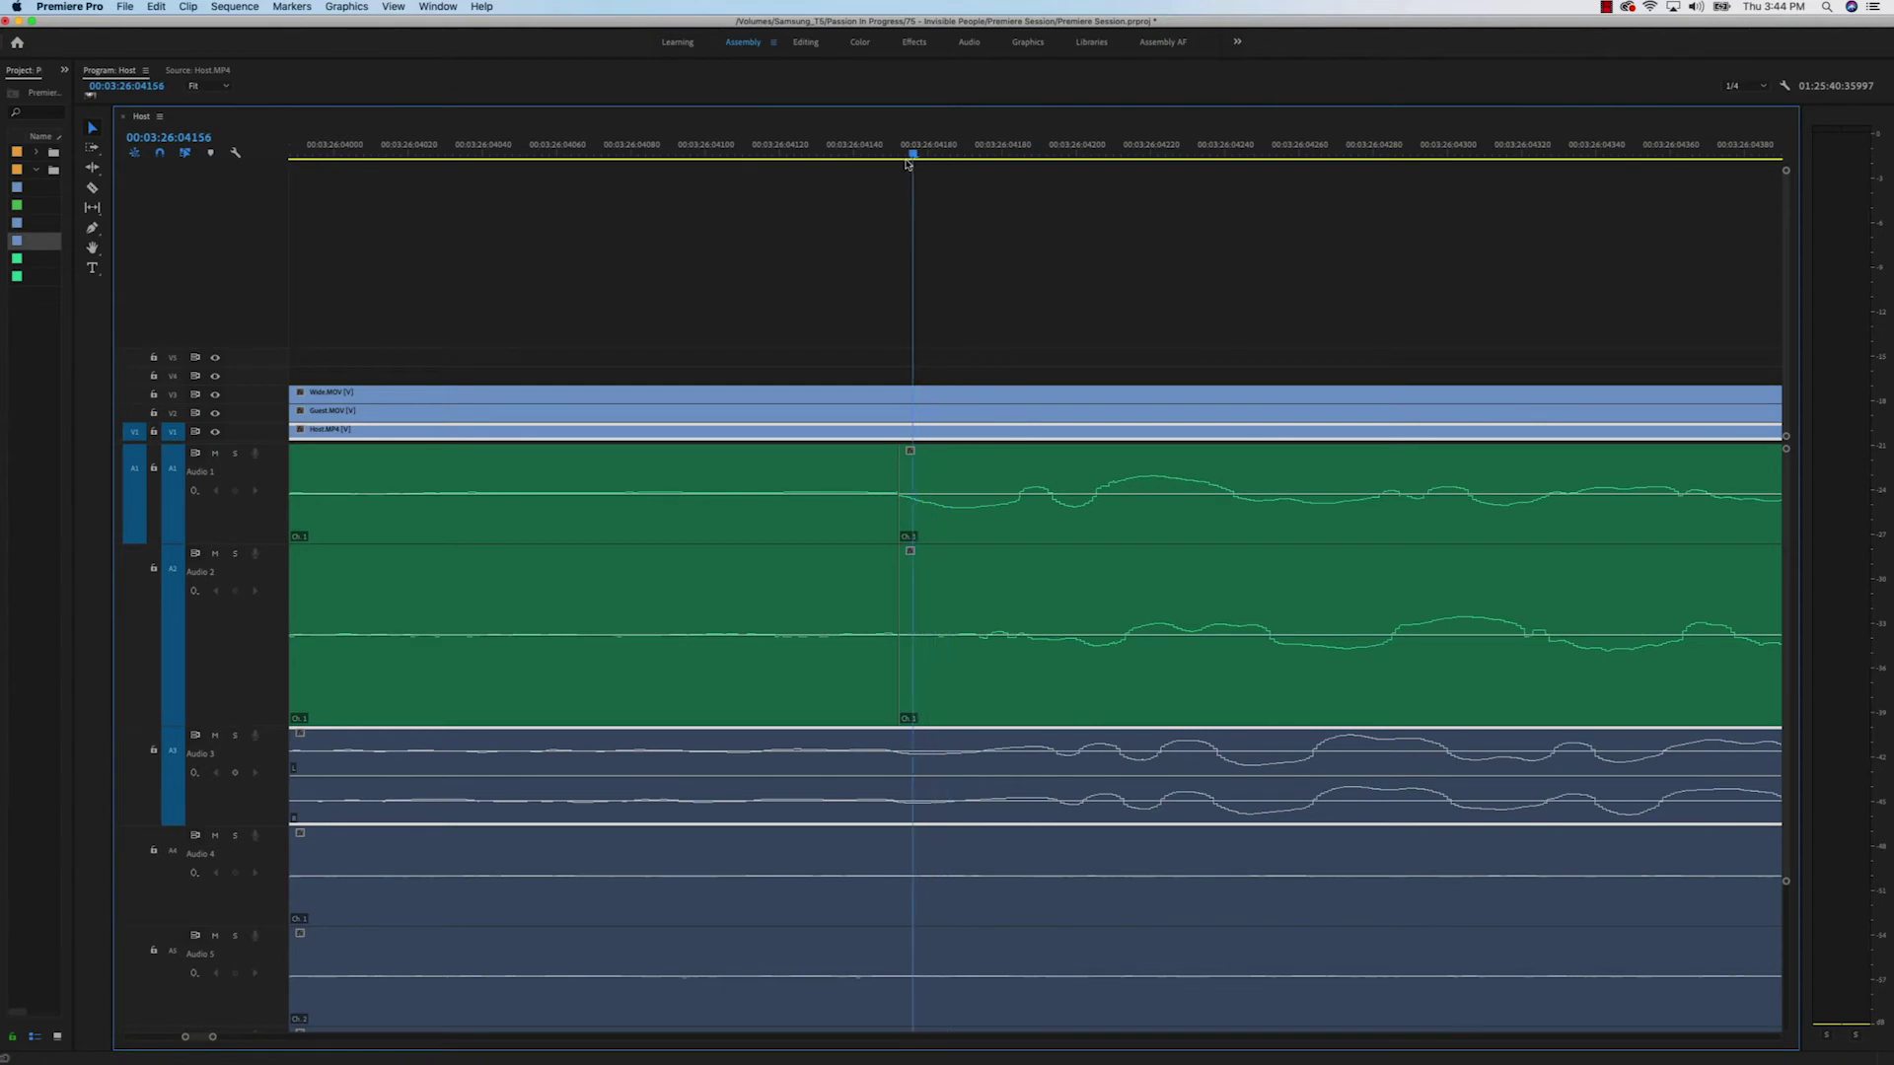
scroll(413, 770, "up", 3)
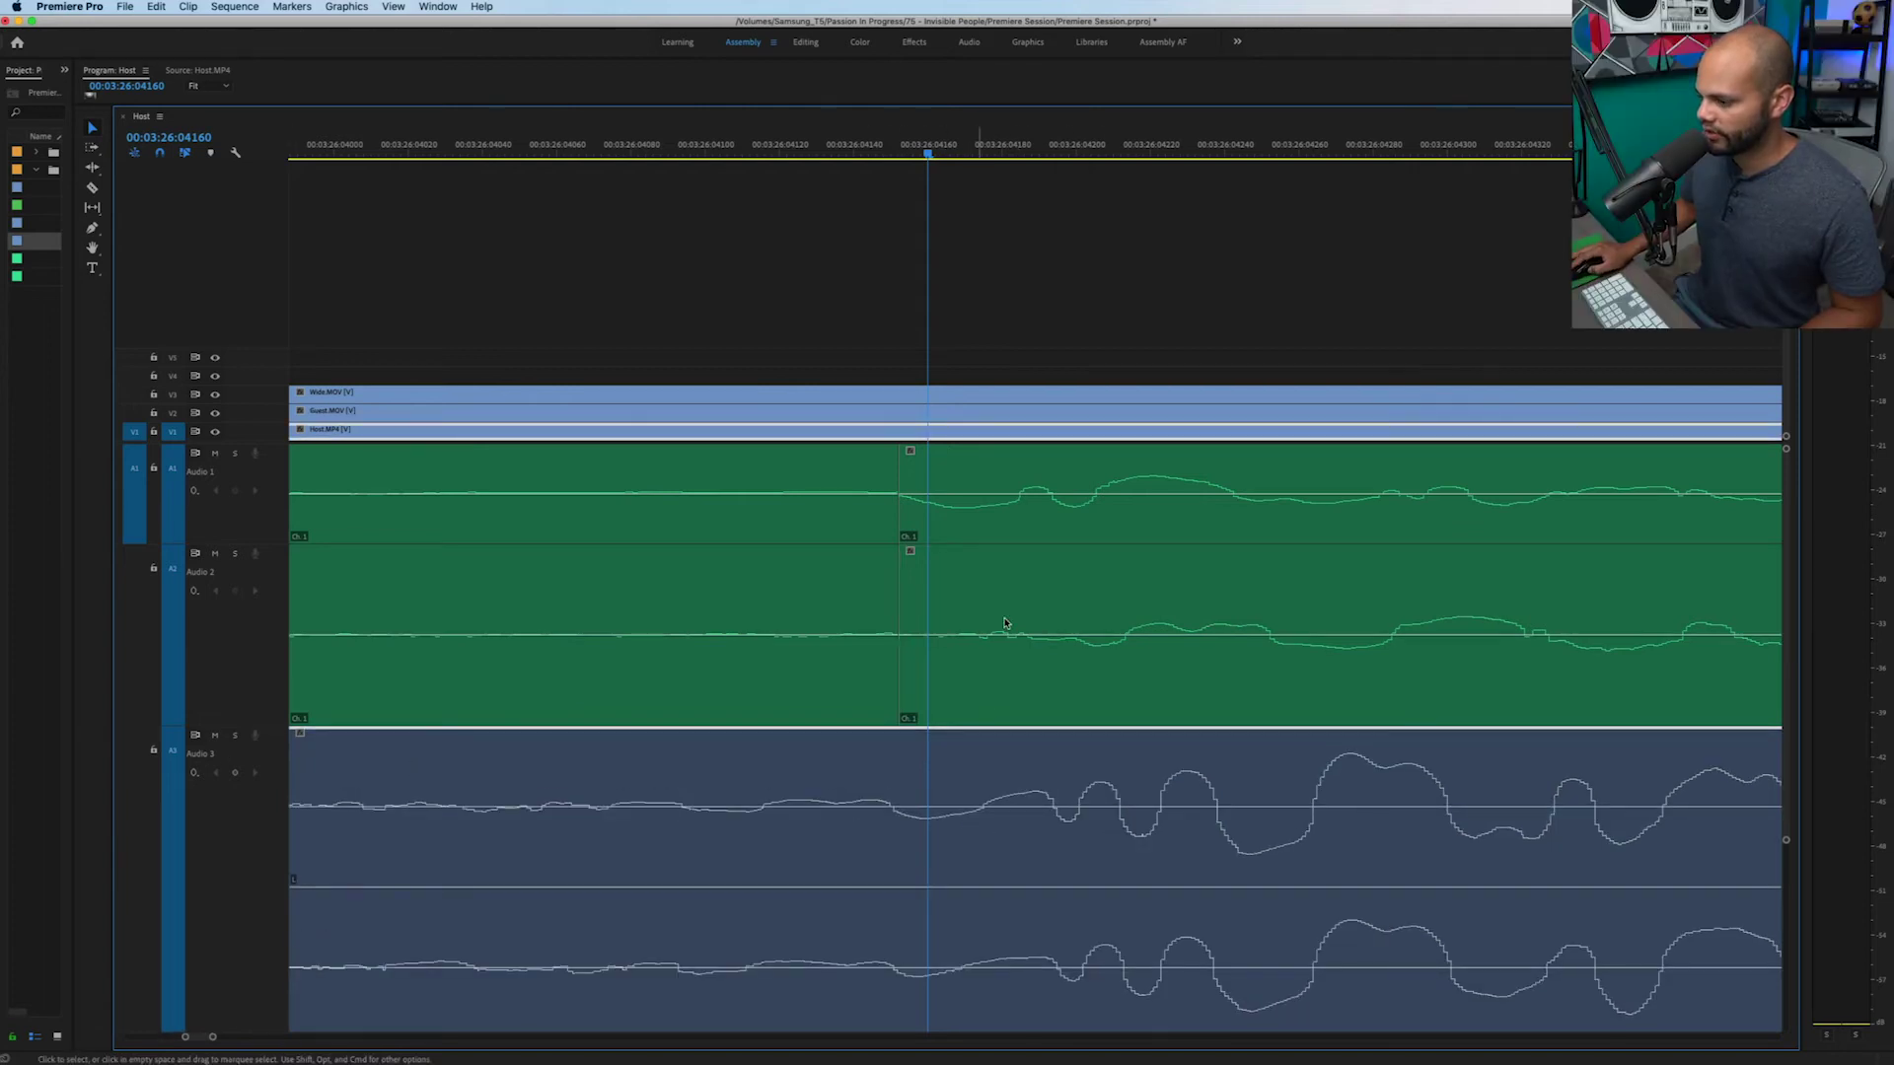
left_click(1005, 623)
left_click(1161, 512, "shift")
left_click_drag(1161, 514, 1149, 515)
left_click(1153, 379)
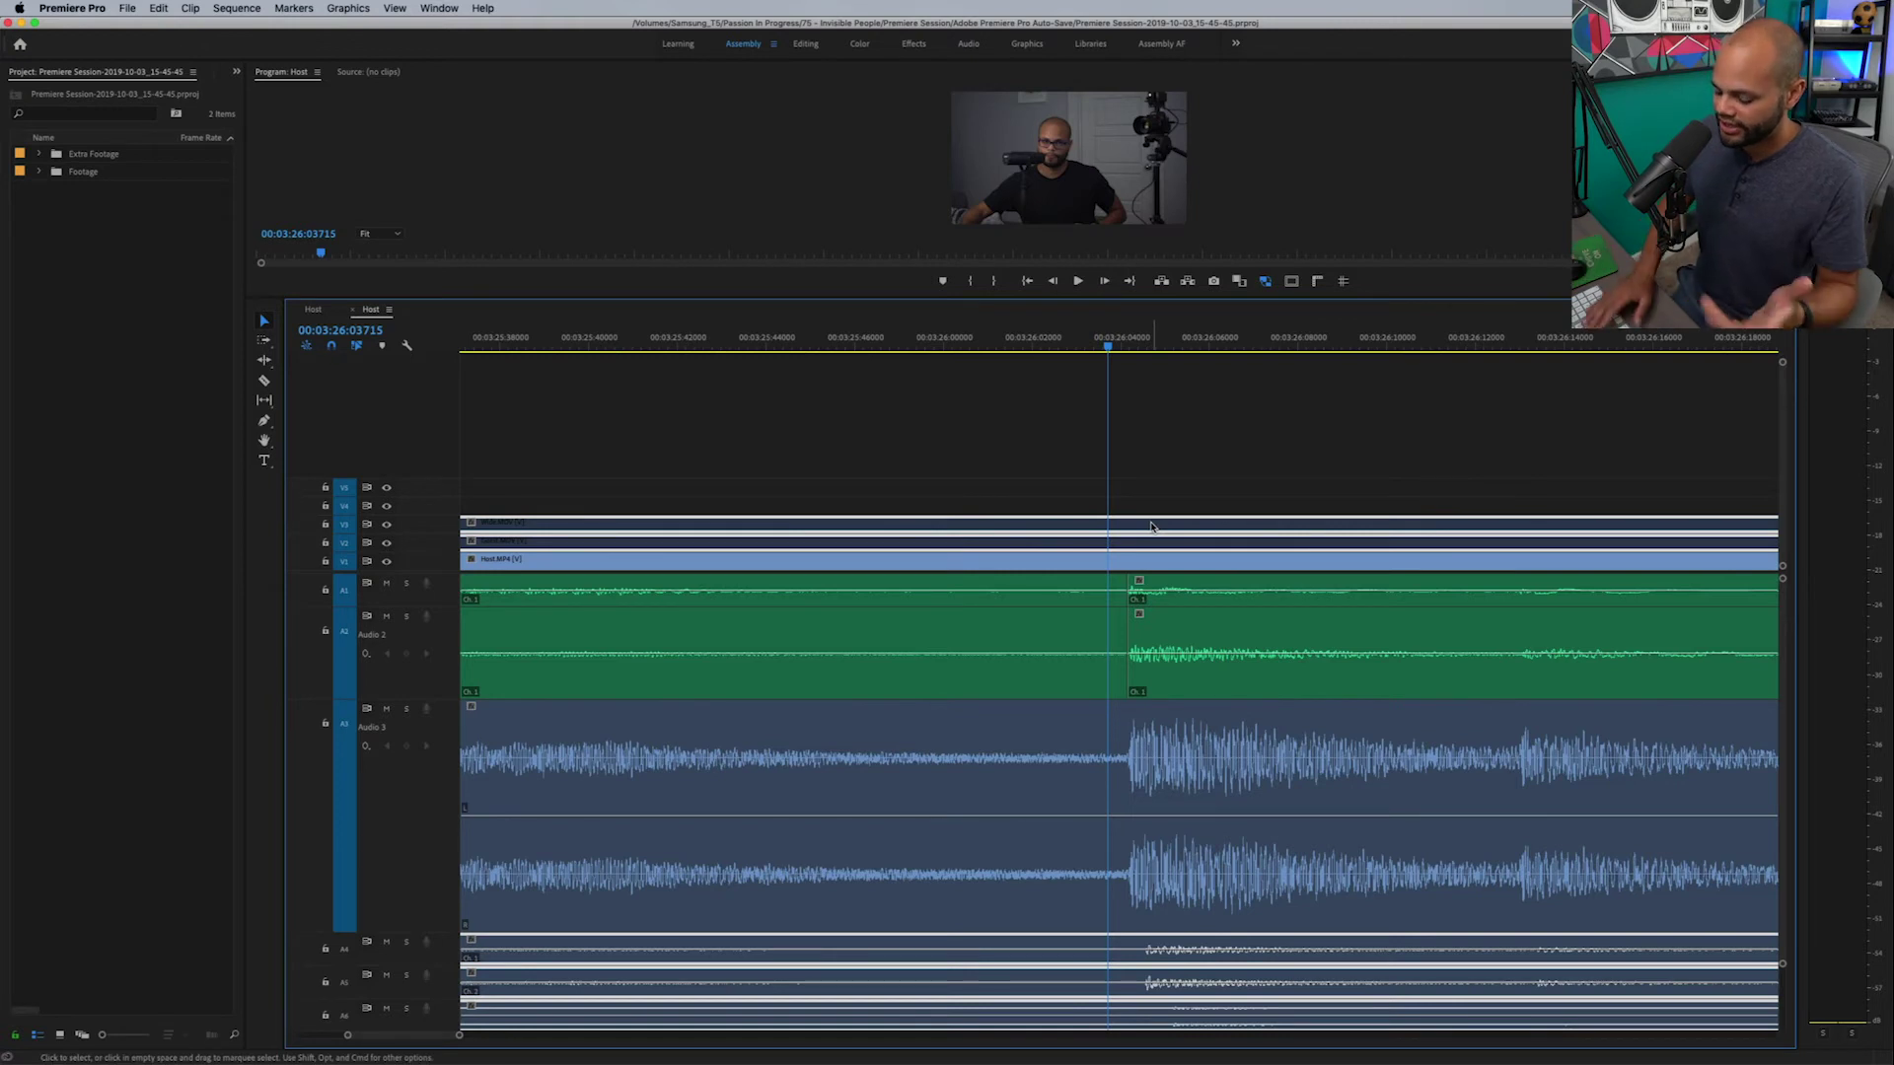
Delete the Guest and Wide clips on V2/V3 and A4/A5, then select Host.MP4 and the left recorder segment.
key("Delete")
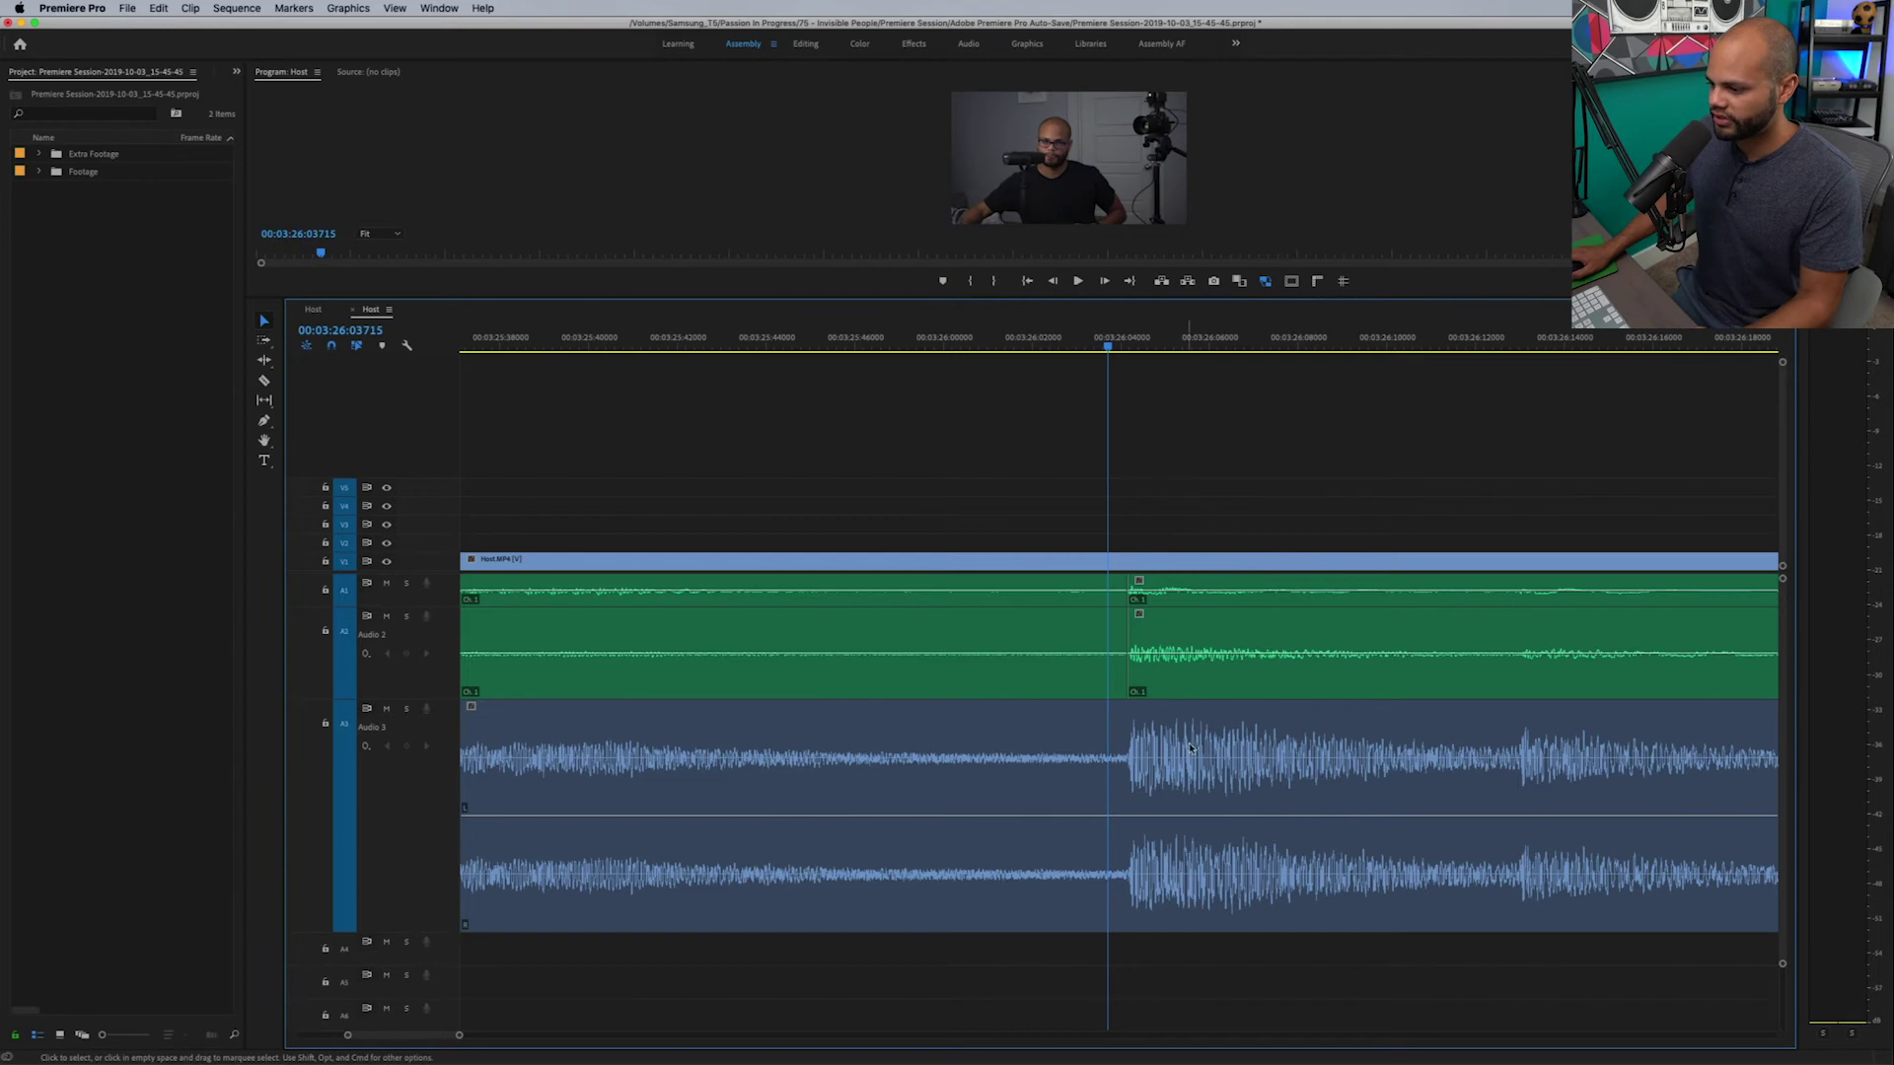
left_click(1112, 561)
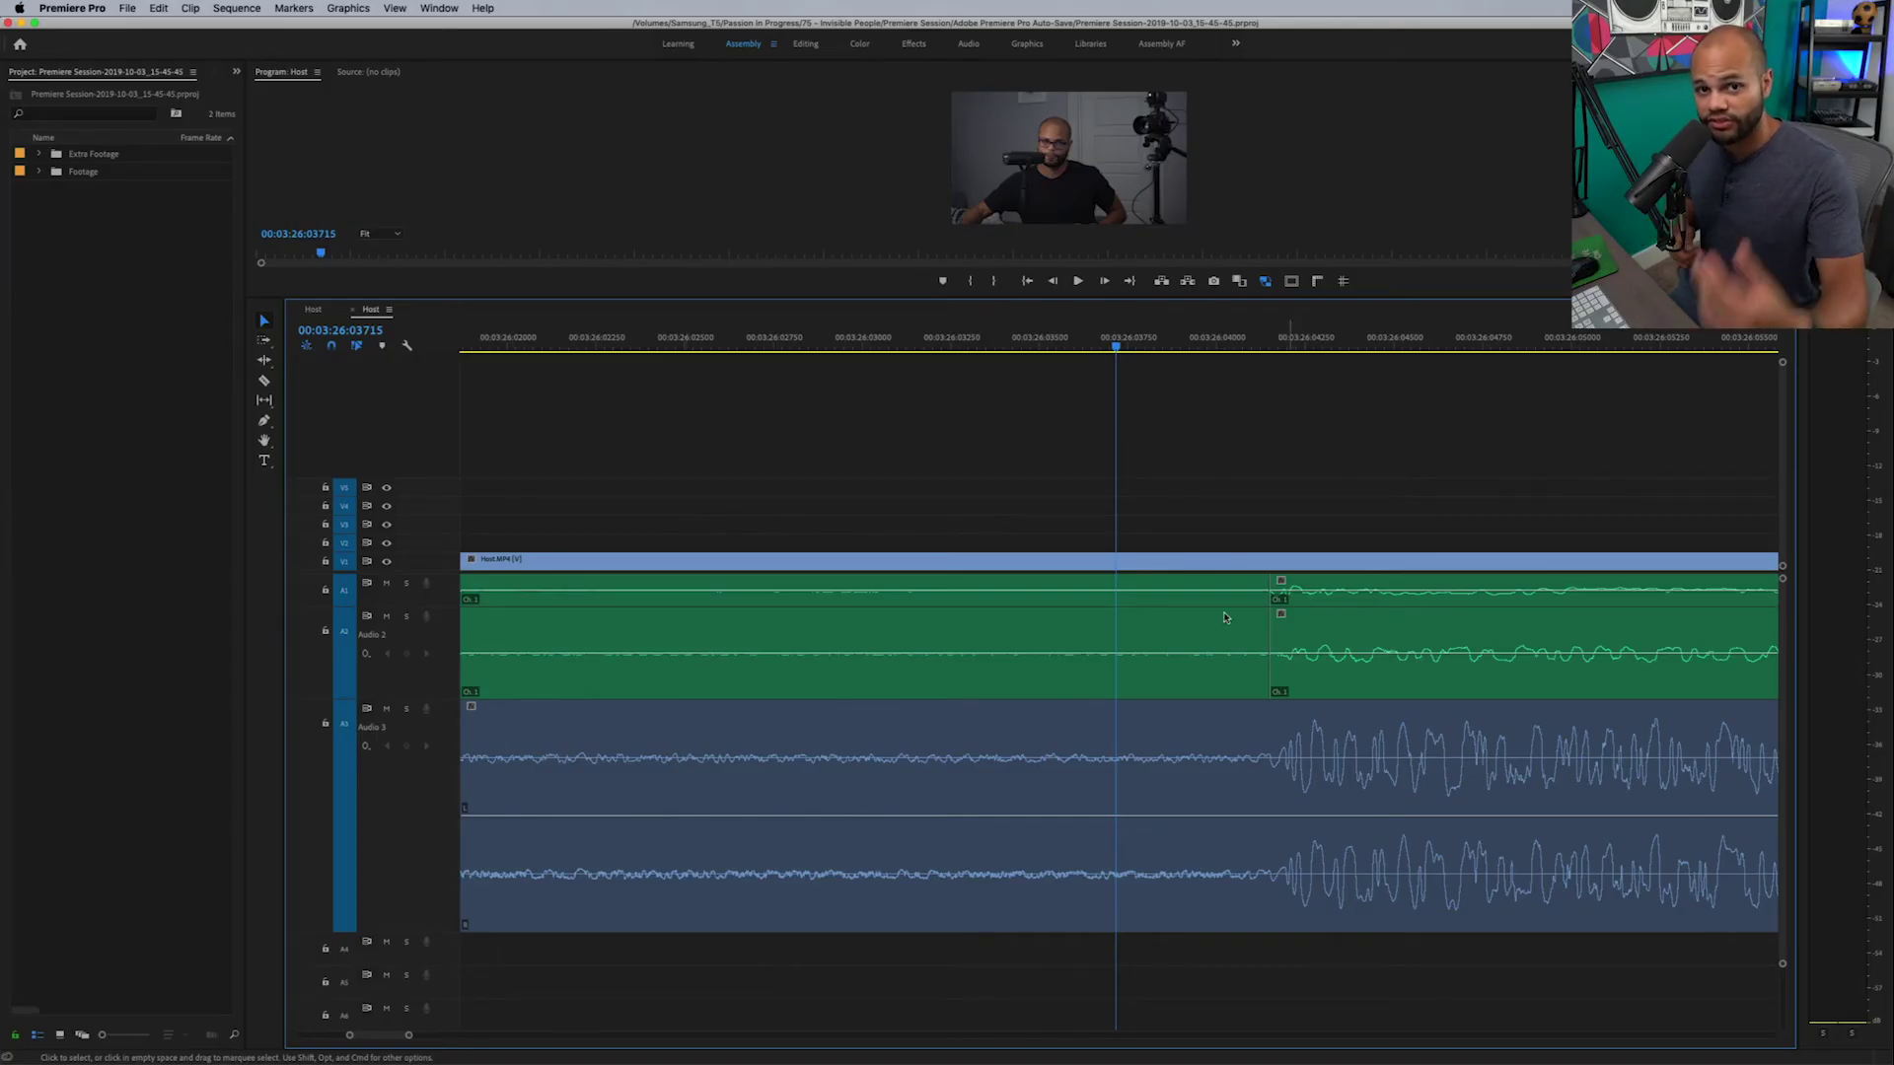
left_click(1156, 585)
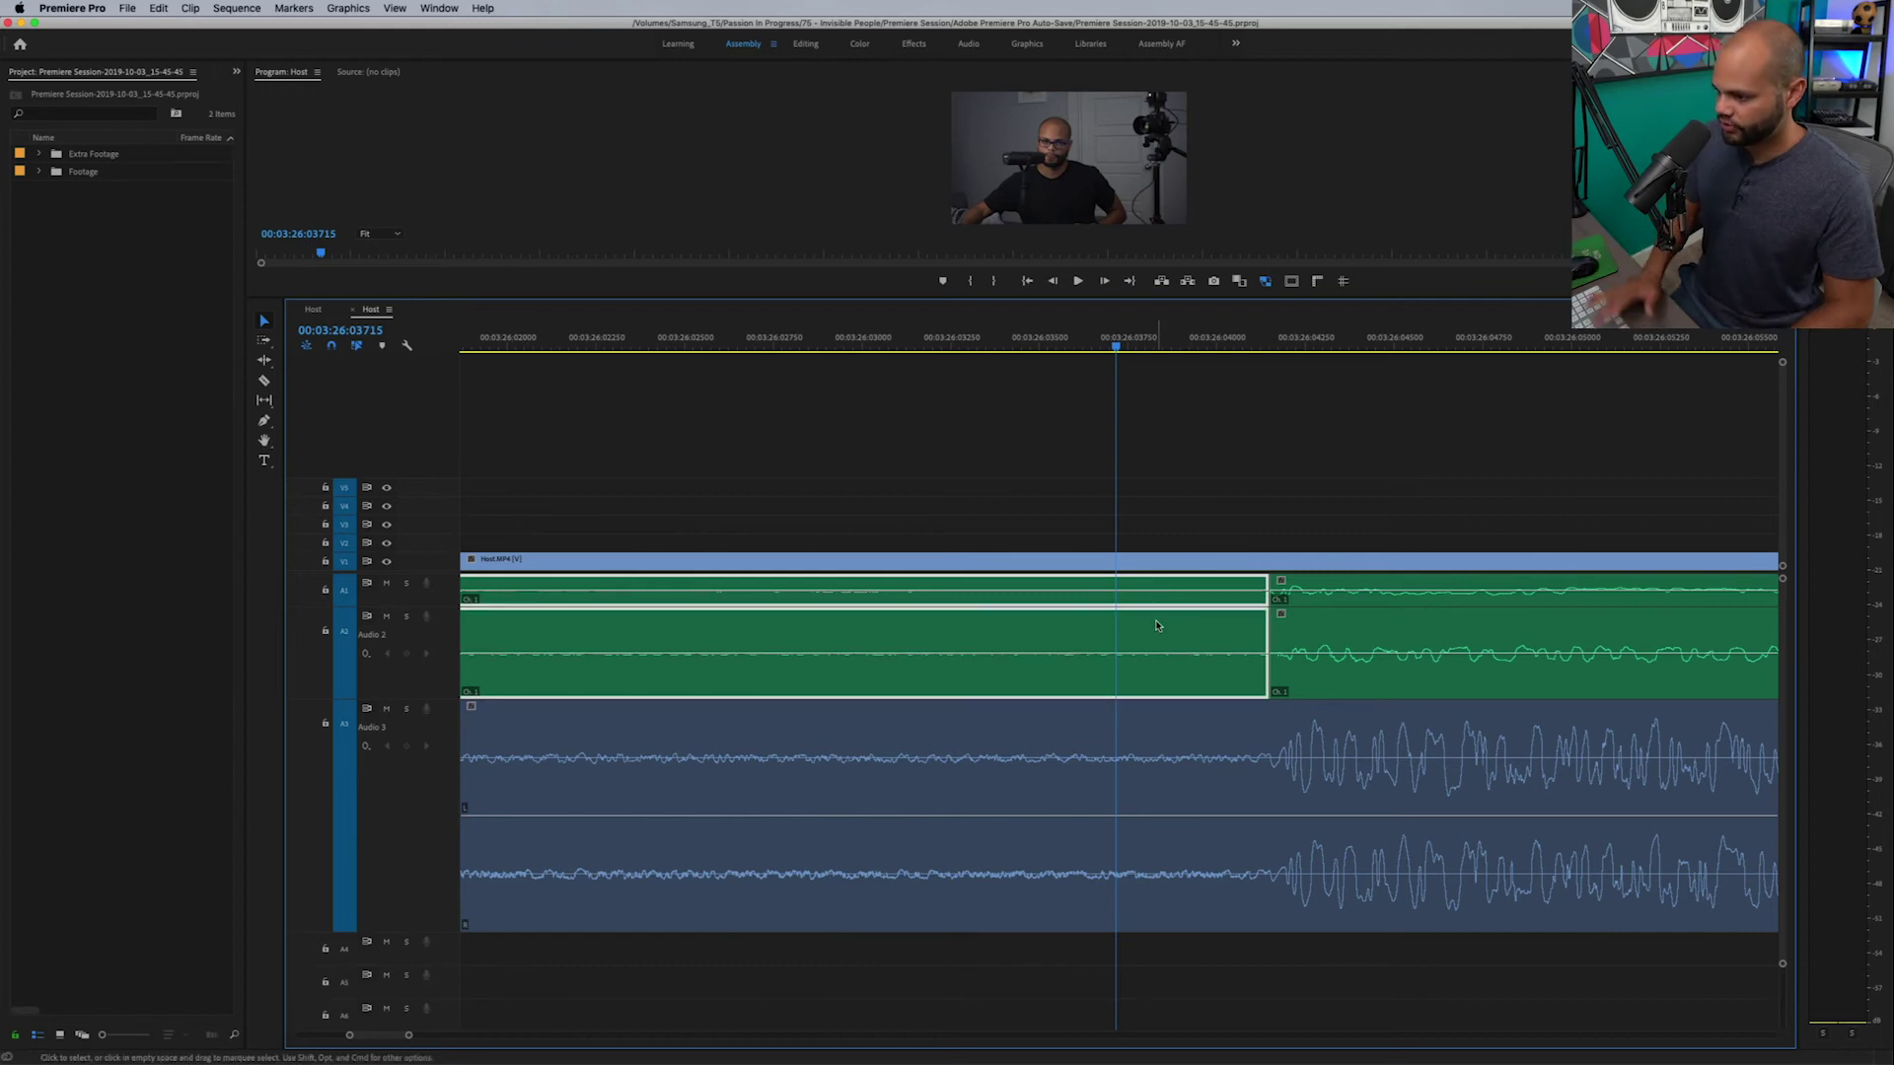
Delete the recorder audio before the cut and switch timeline timecodes back to frames.
key("Delete")
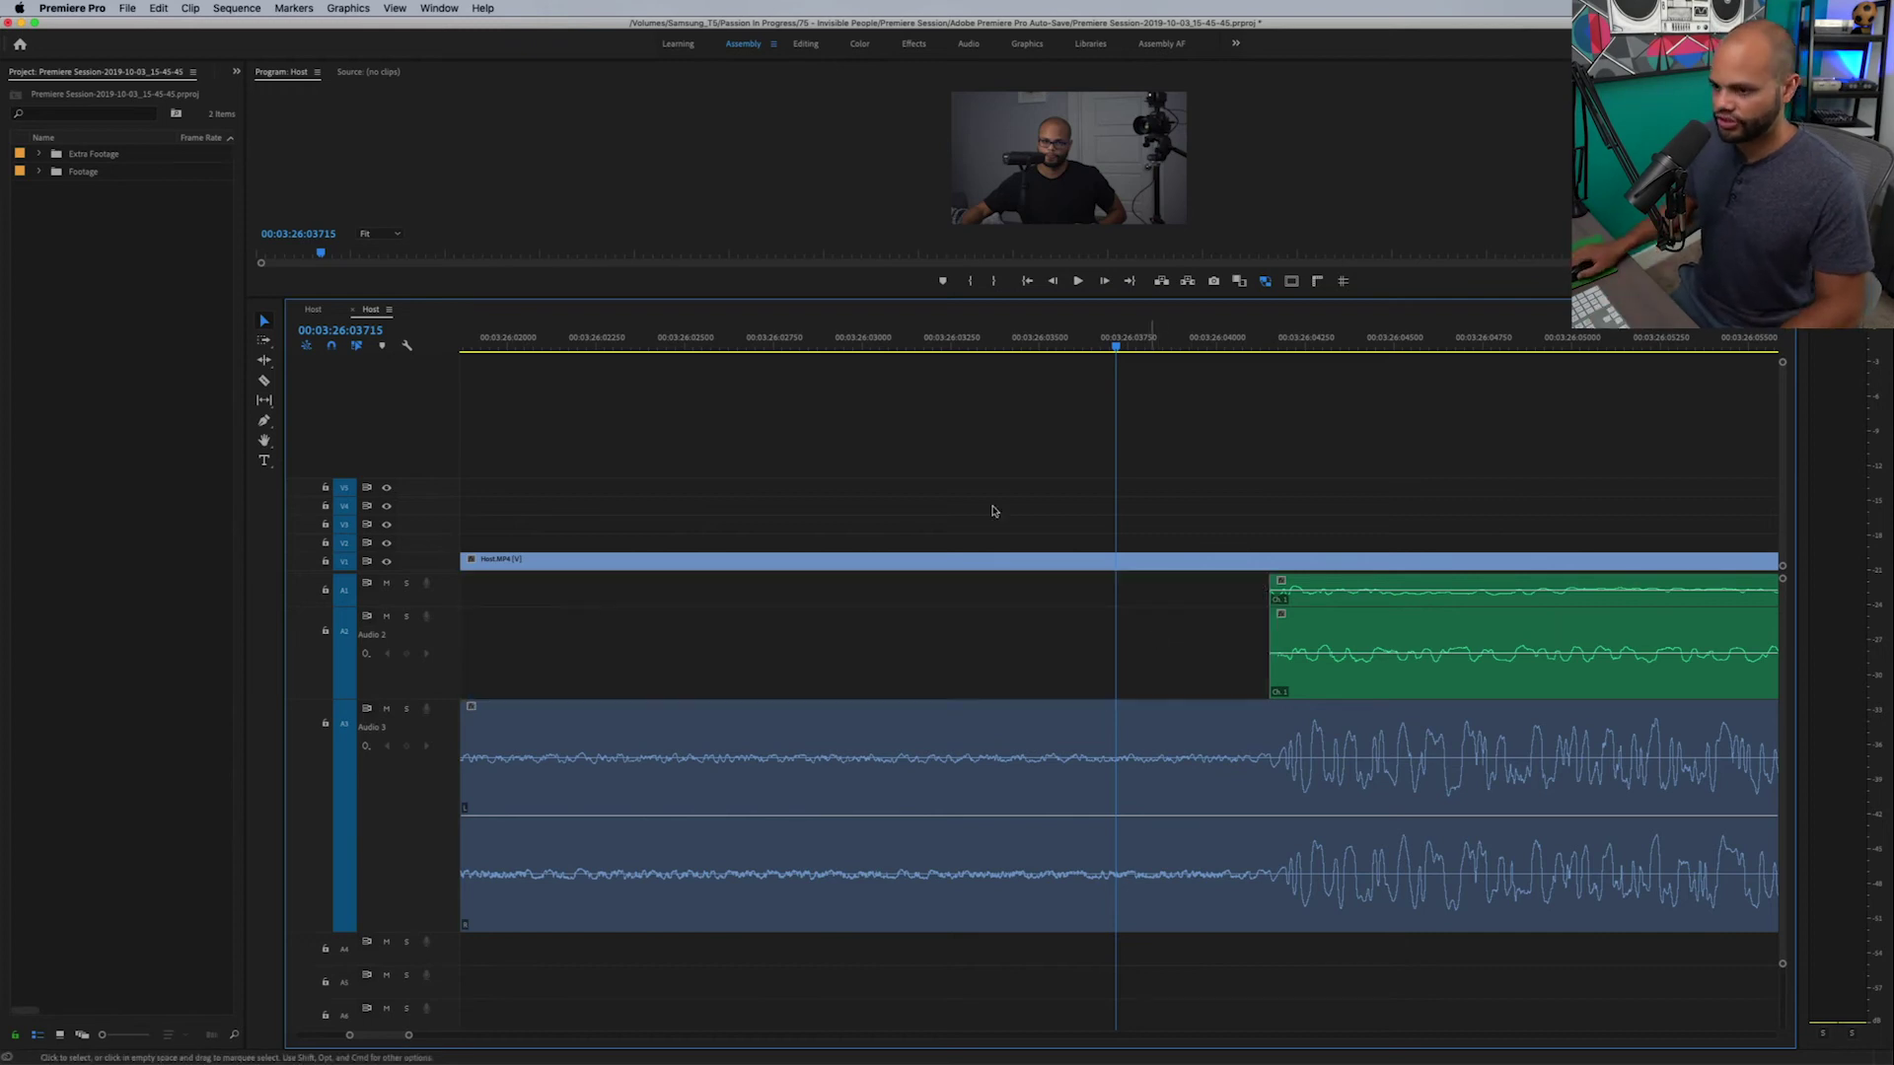
left_click(389, 310)
left_click(437, 419)
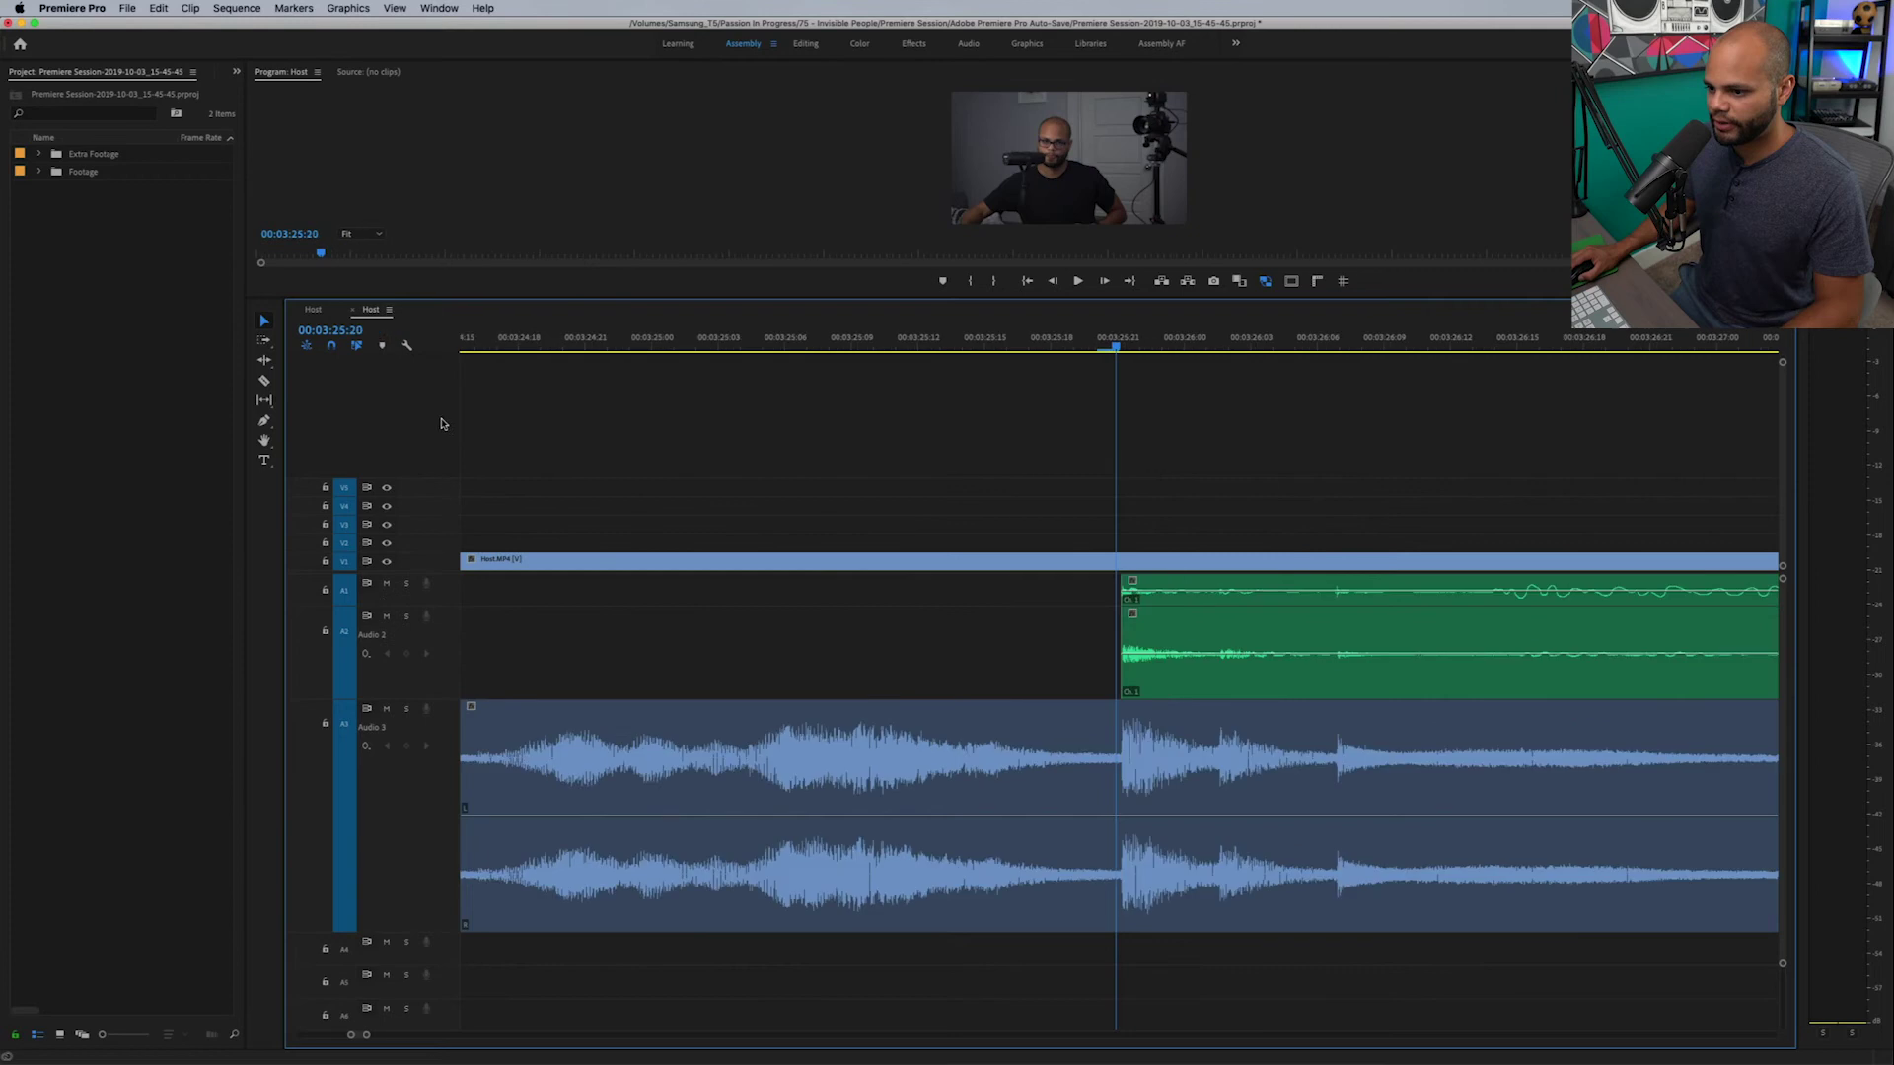
Test extending and shifting the start of the recorder audio clip earlier.
left_click(1180, 616)
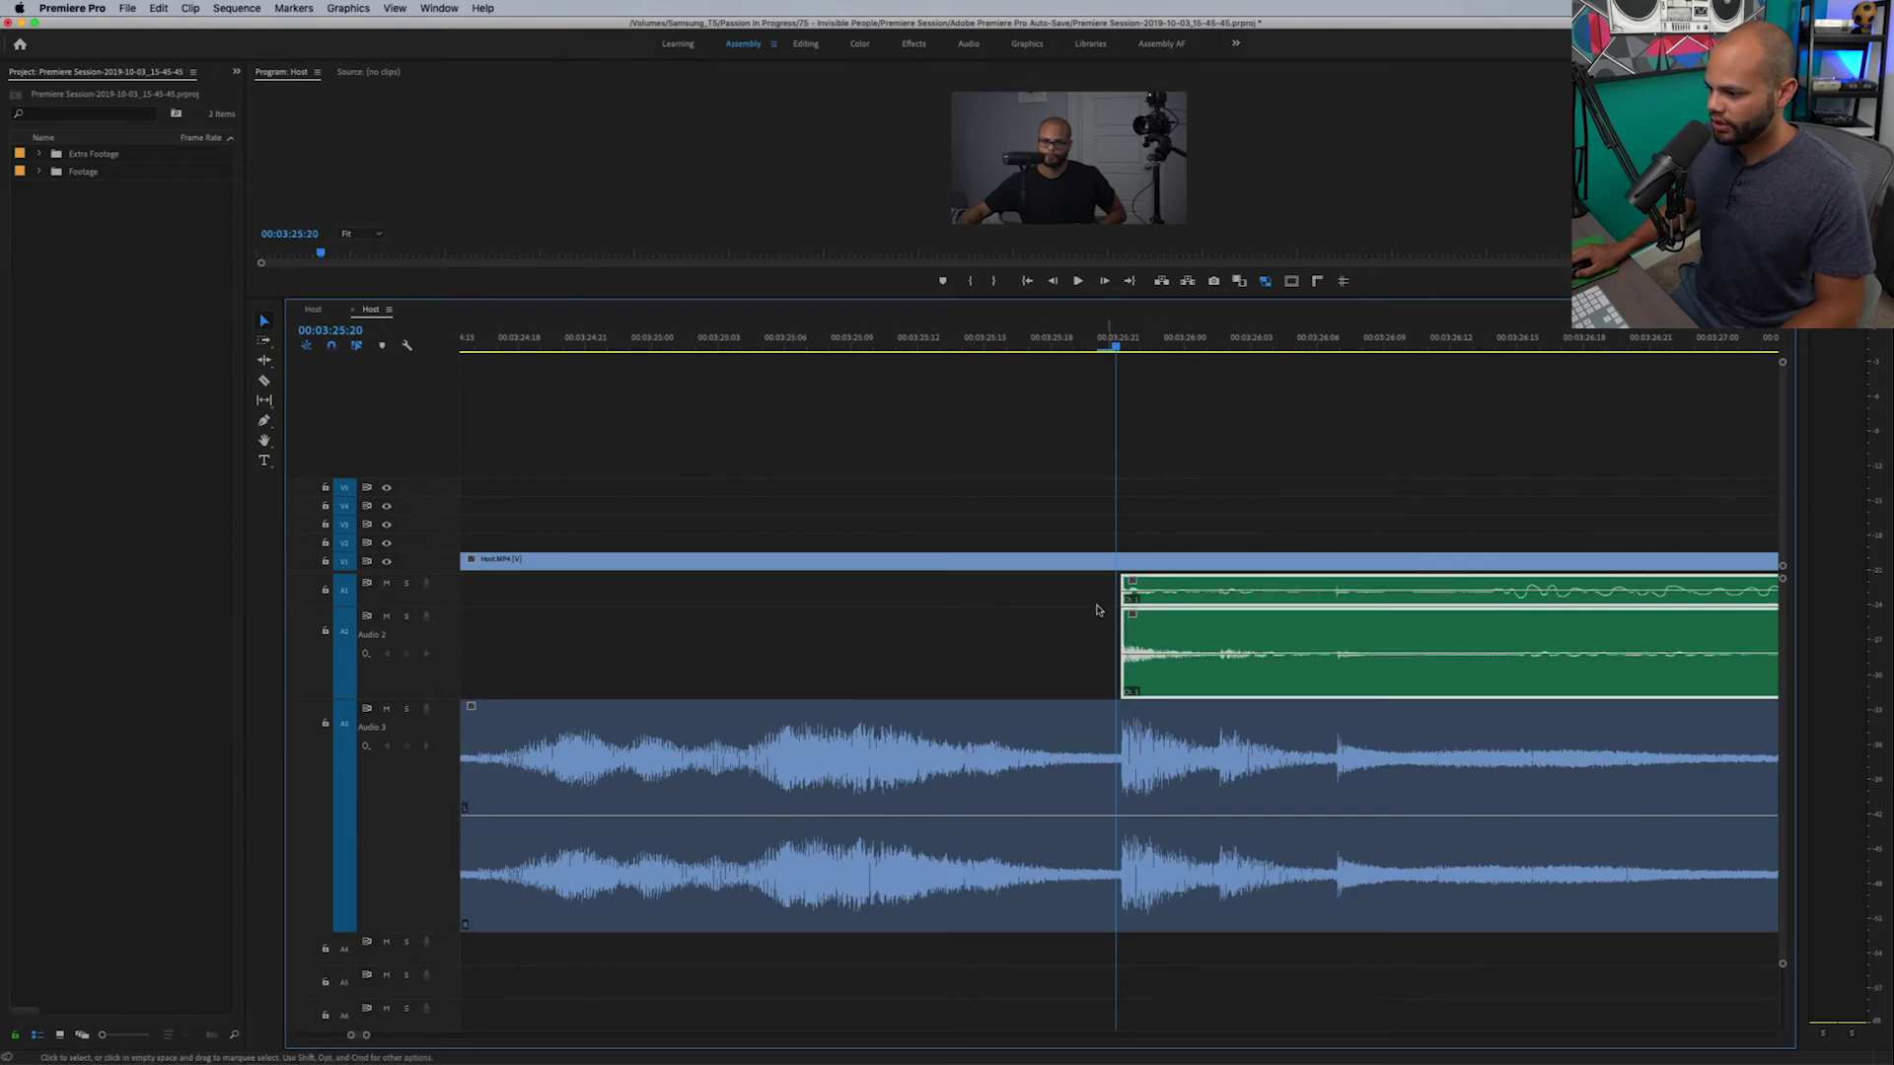
left_click_drag(1120, 596, 1048, 612)
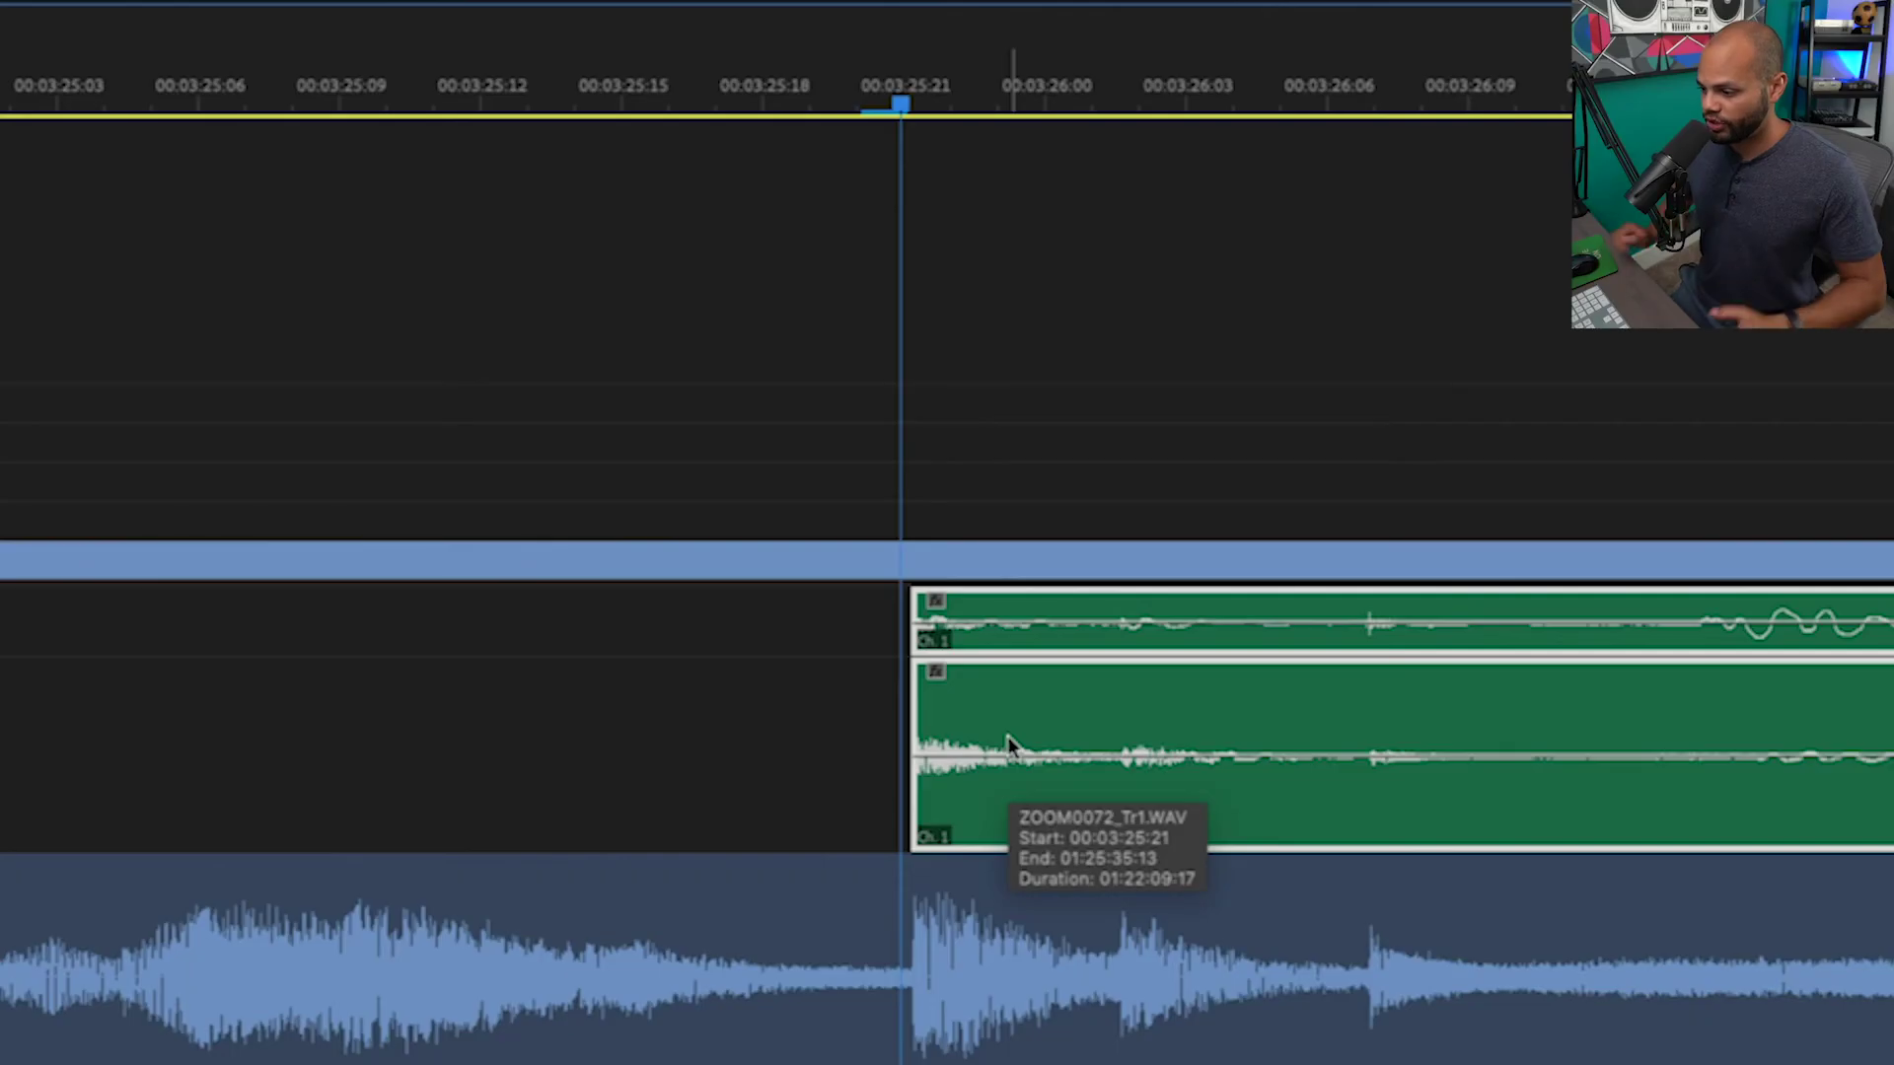
left_click_drag(1003, 740, 1013, 700)
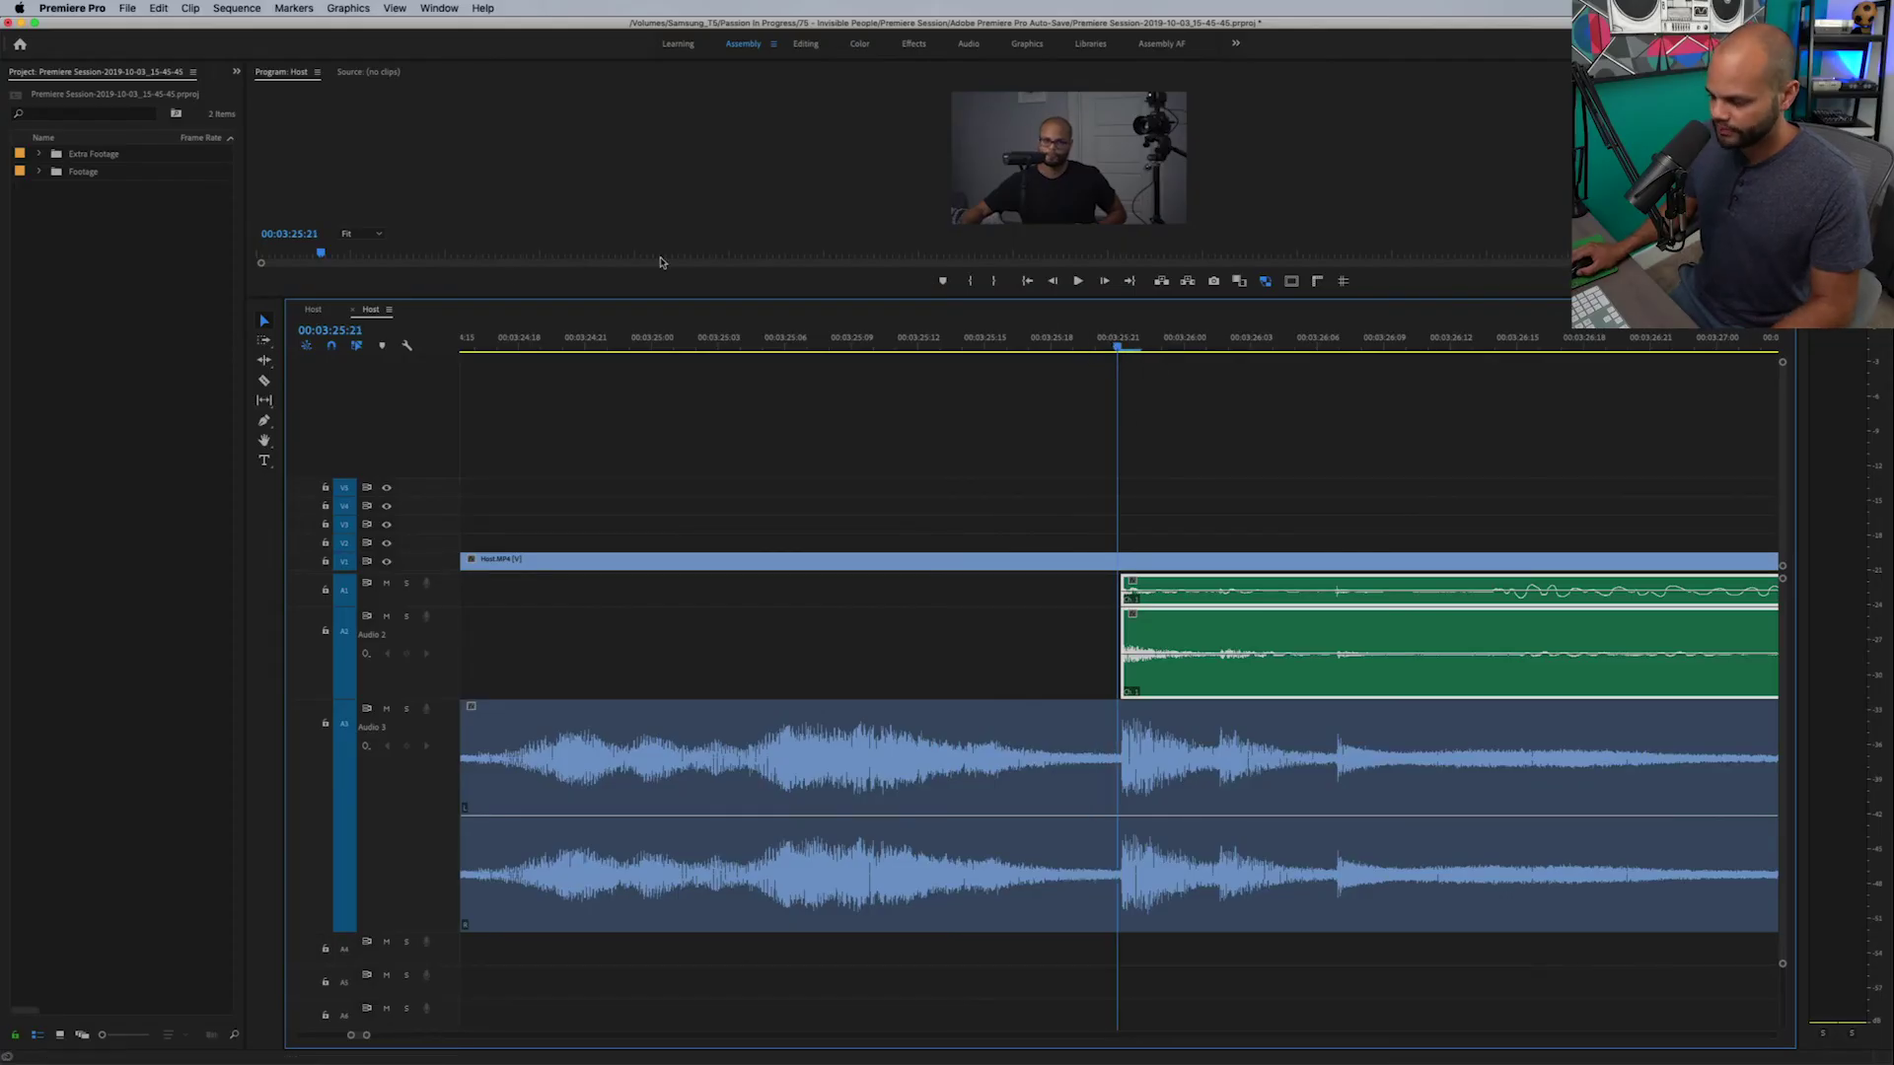
Trim the recorder clip's start to the playhead in audio units, then onto frame 00:03:25:21.
left_click(389, 309)
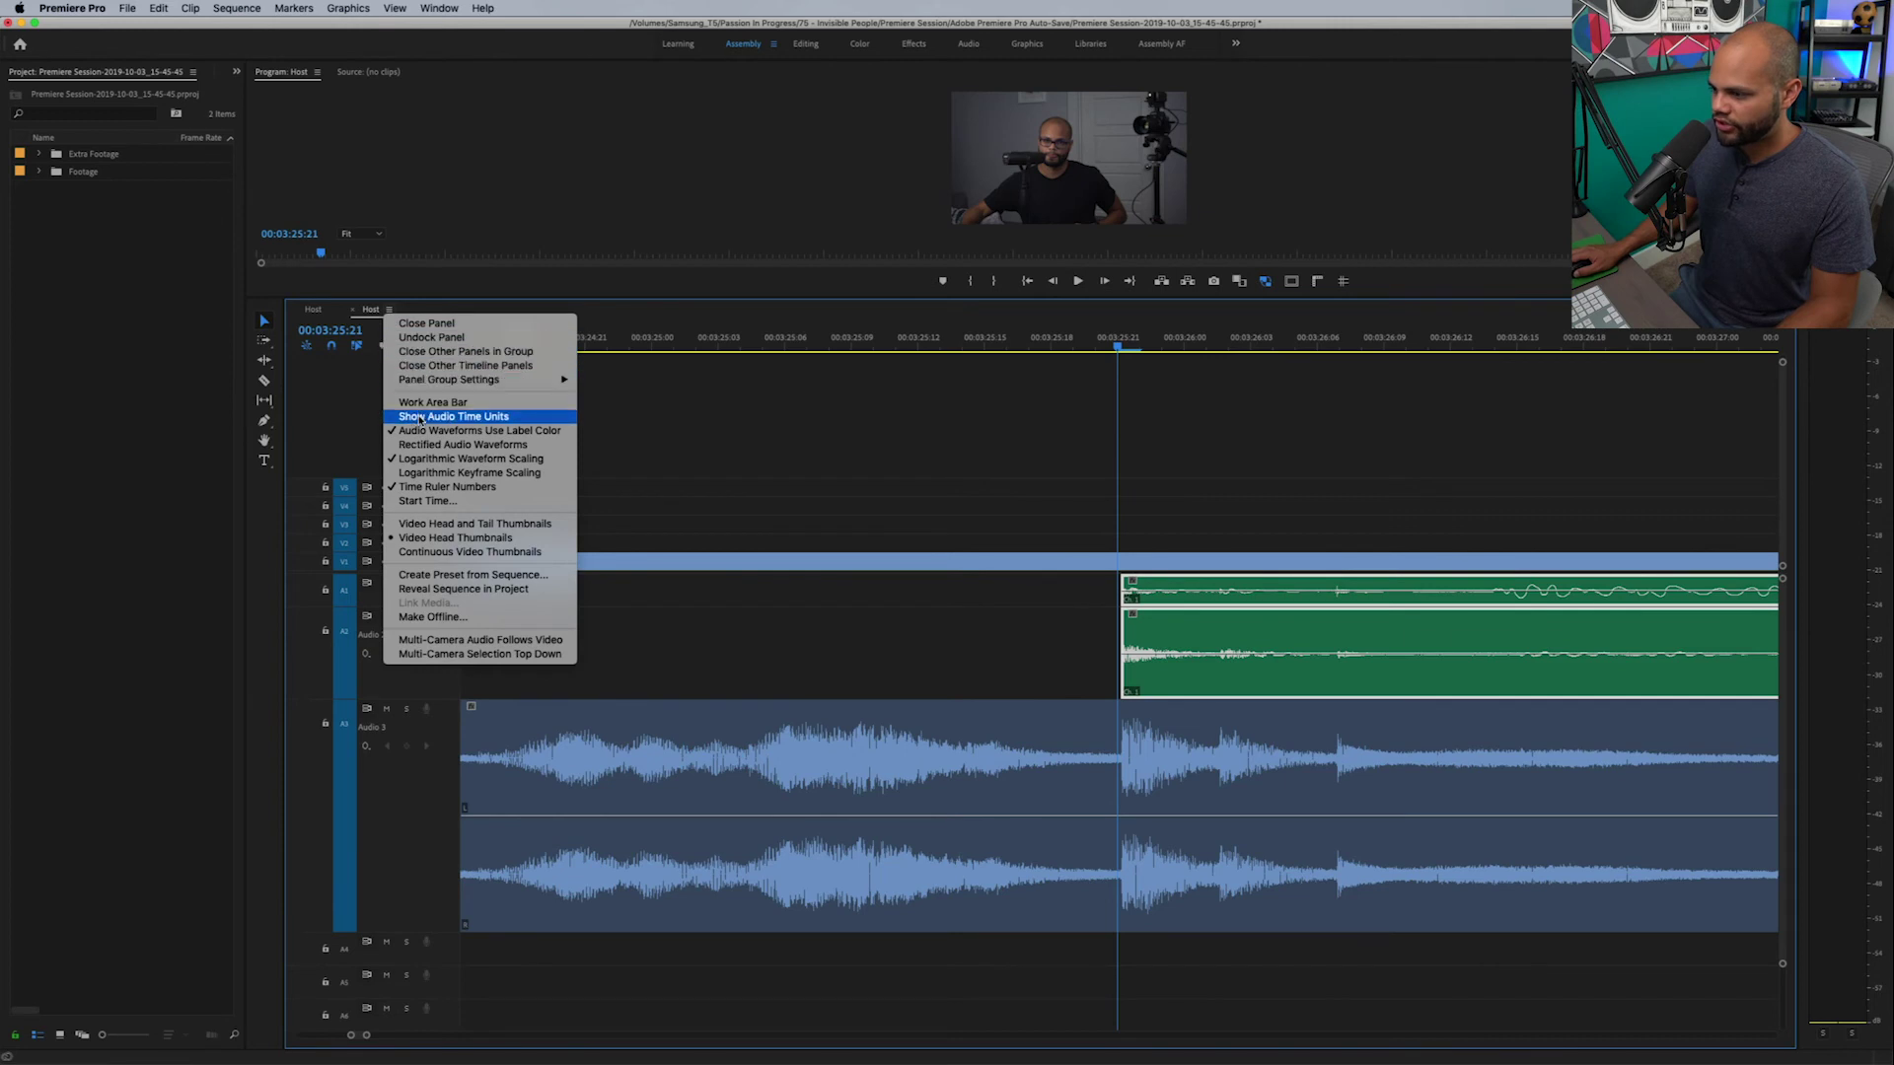
left_click(420, 418)
key("equal")
key("equal")
key("equal")
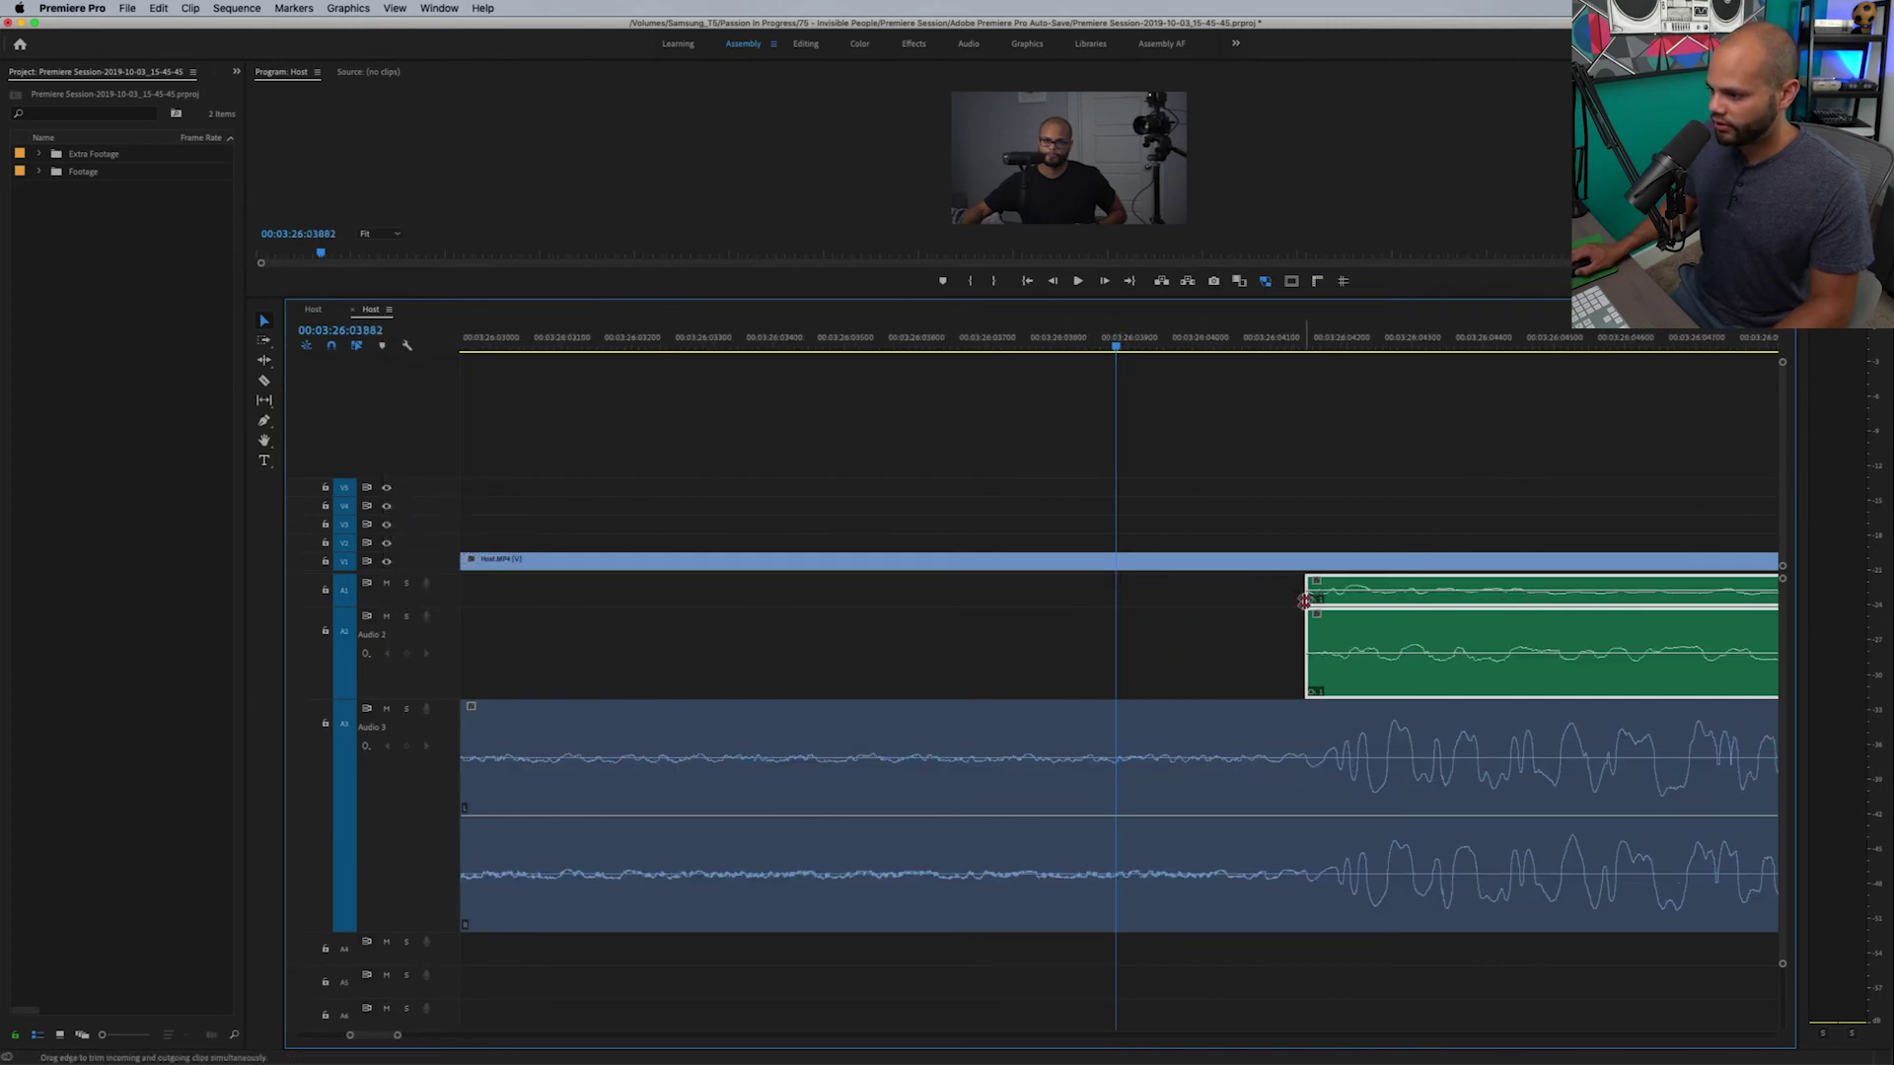
left_click_drag(1305, 601, 1121, 601)
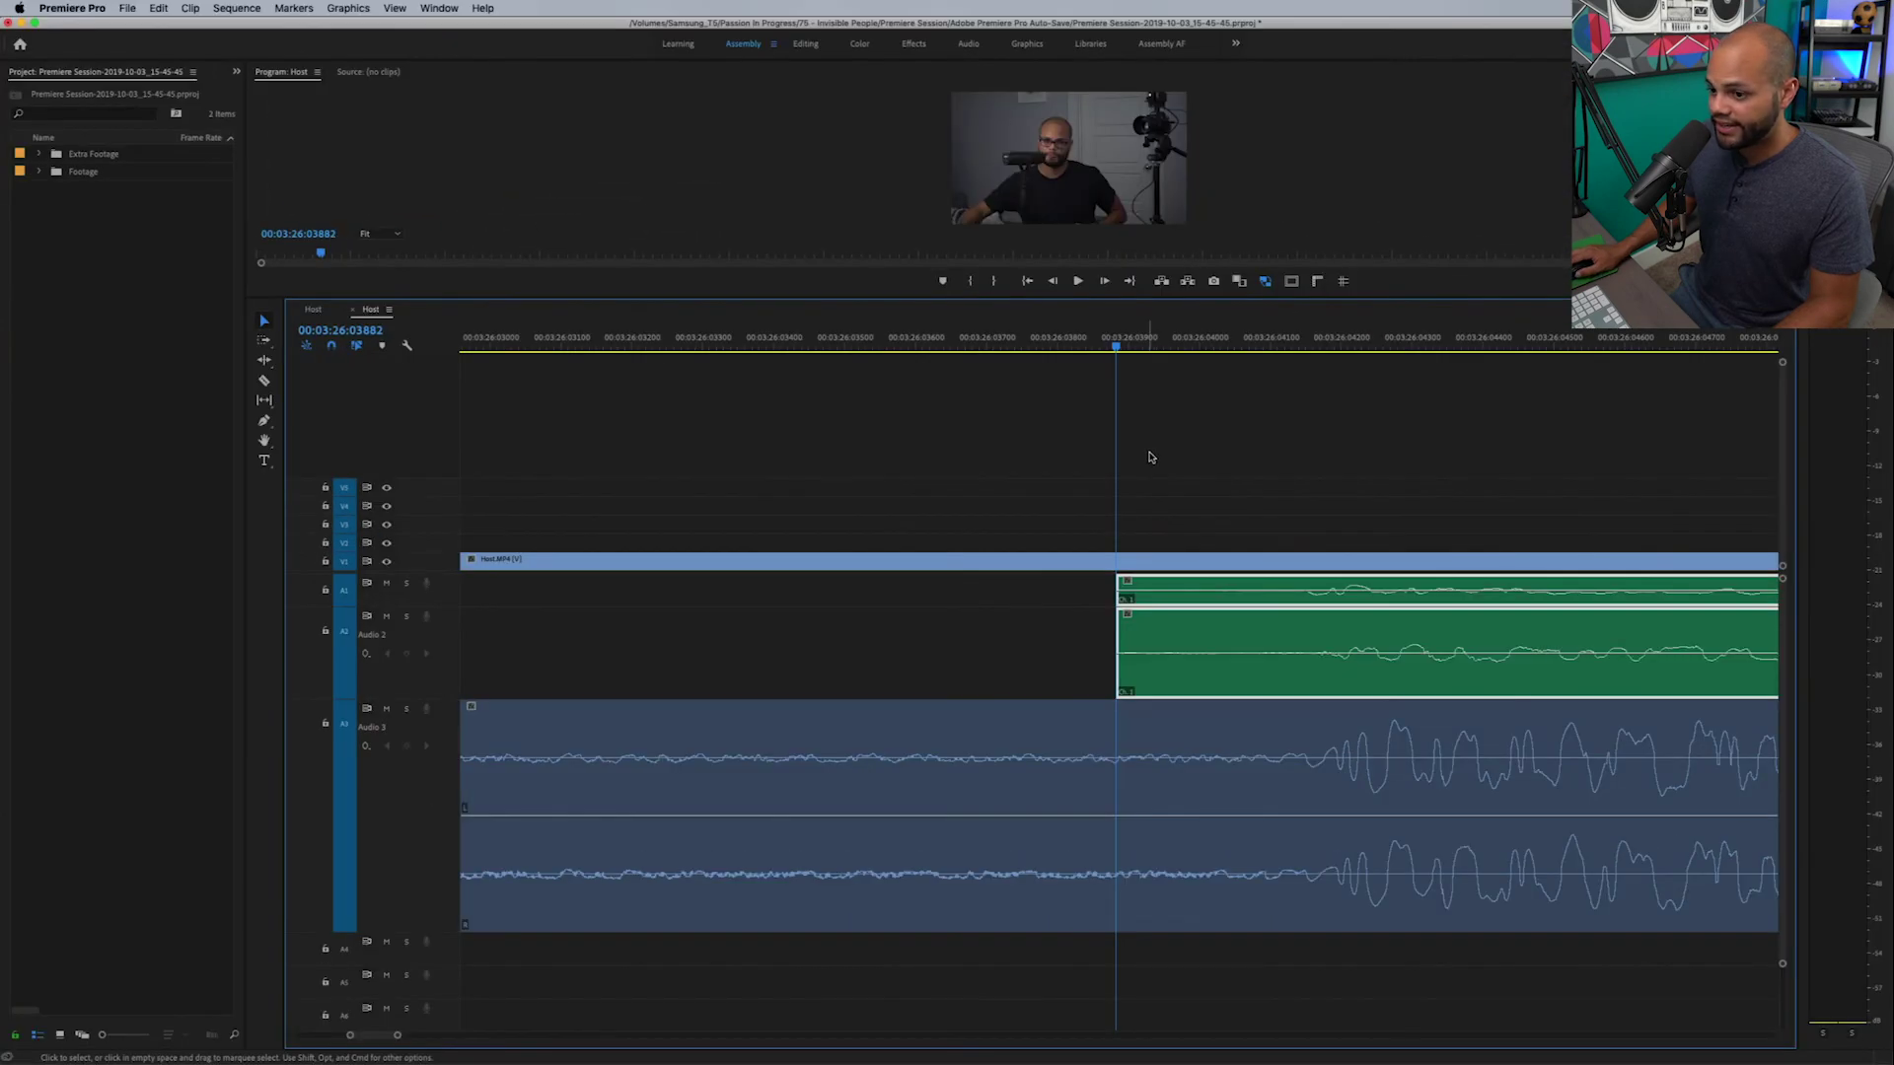
left_click(388, 310)
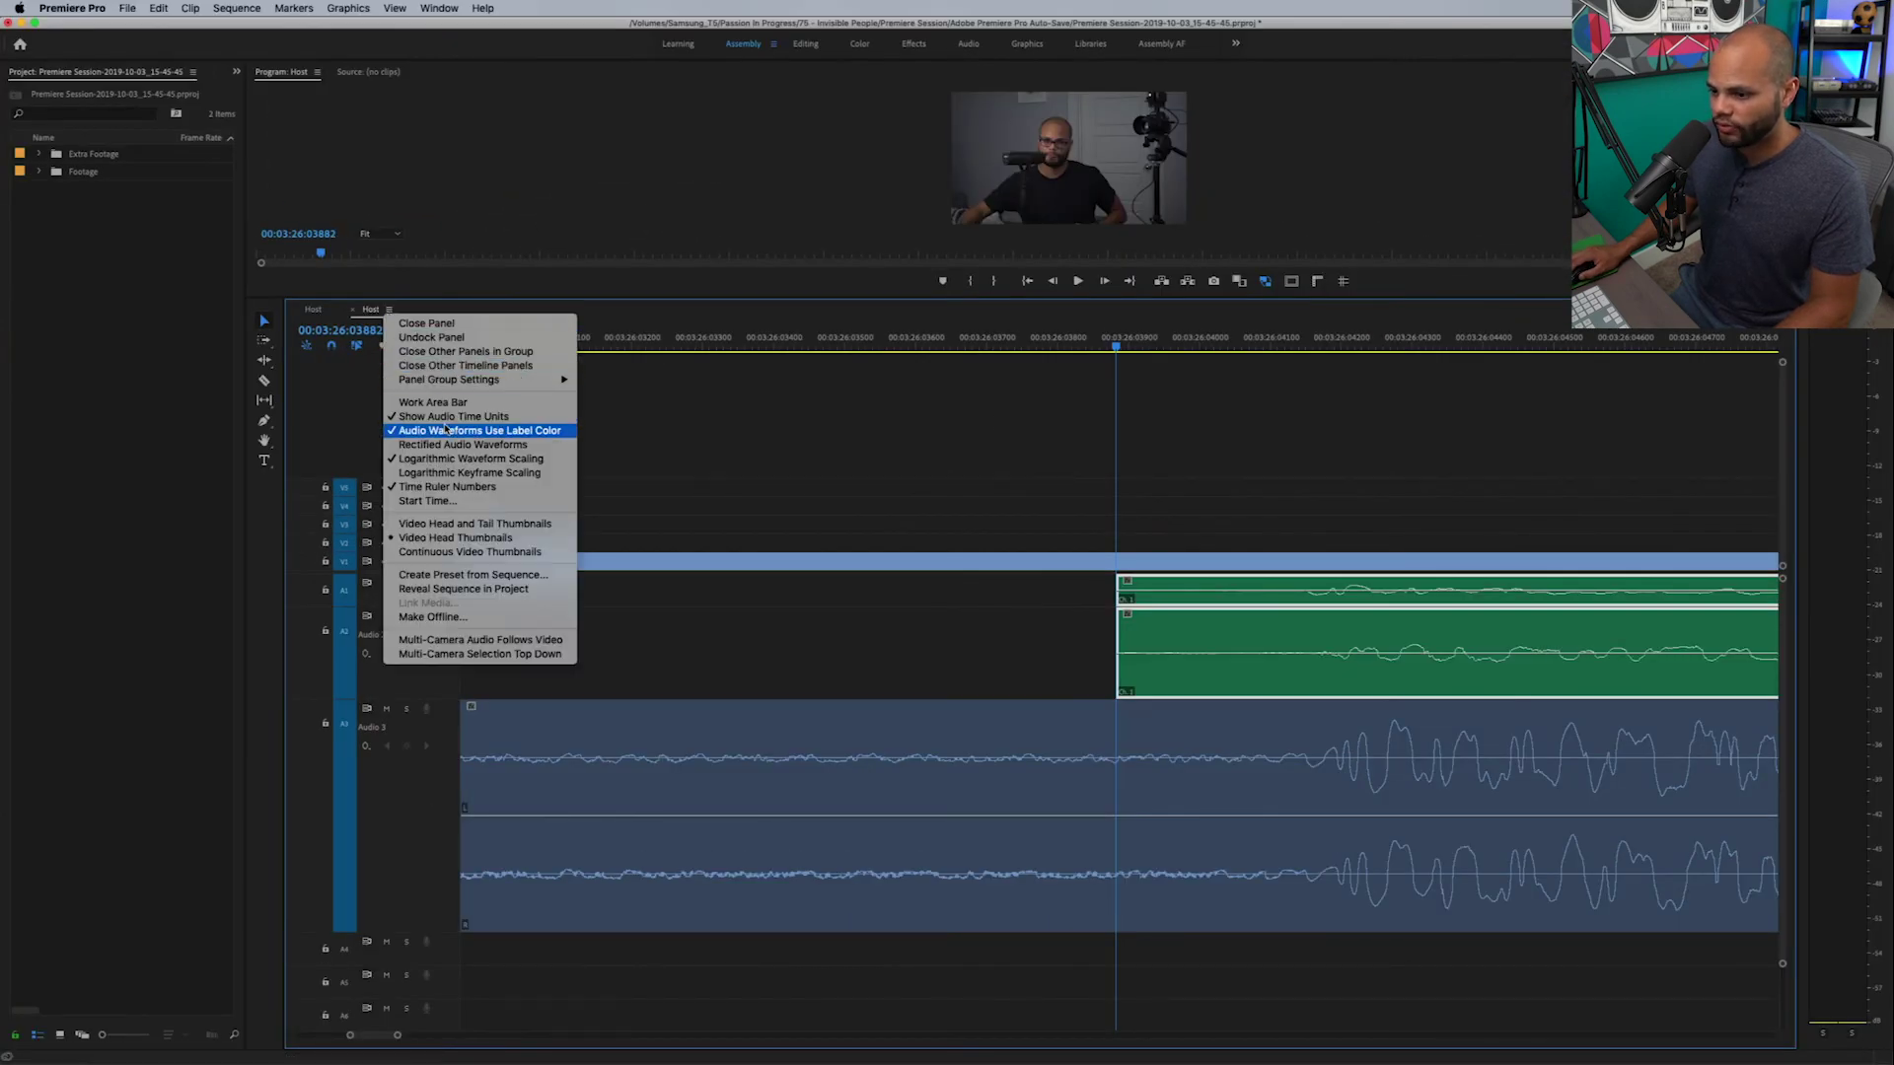
left_click(443, 417)
left_click_drag(1114, 595, 1062, 590)
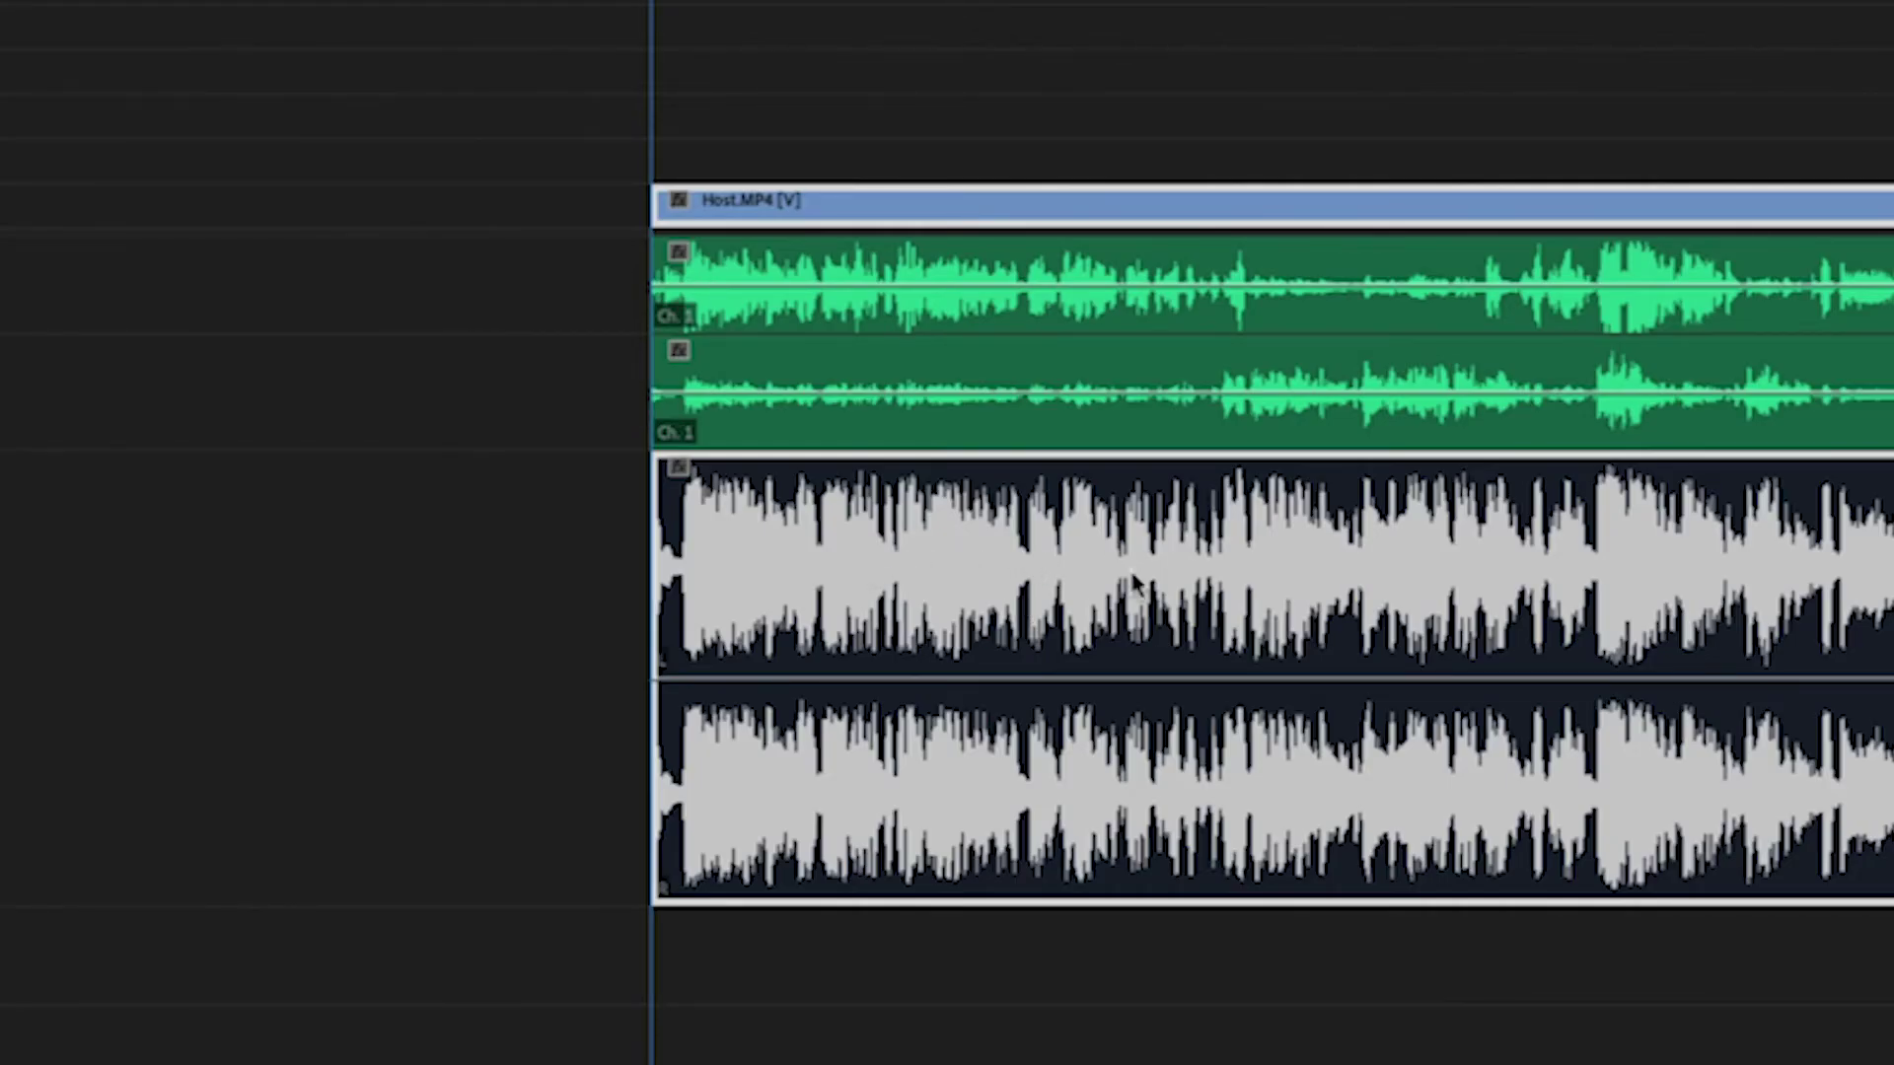
Unlink Host.MP4 from its camera audio and delete that camera audio clip.
right_click(1013, 197)
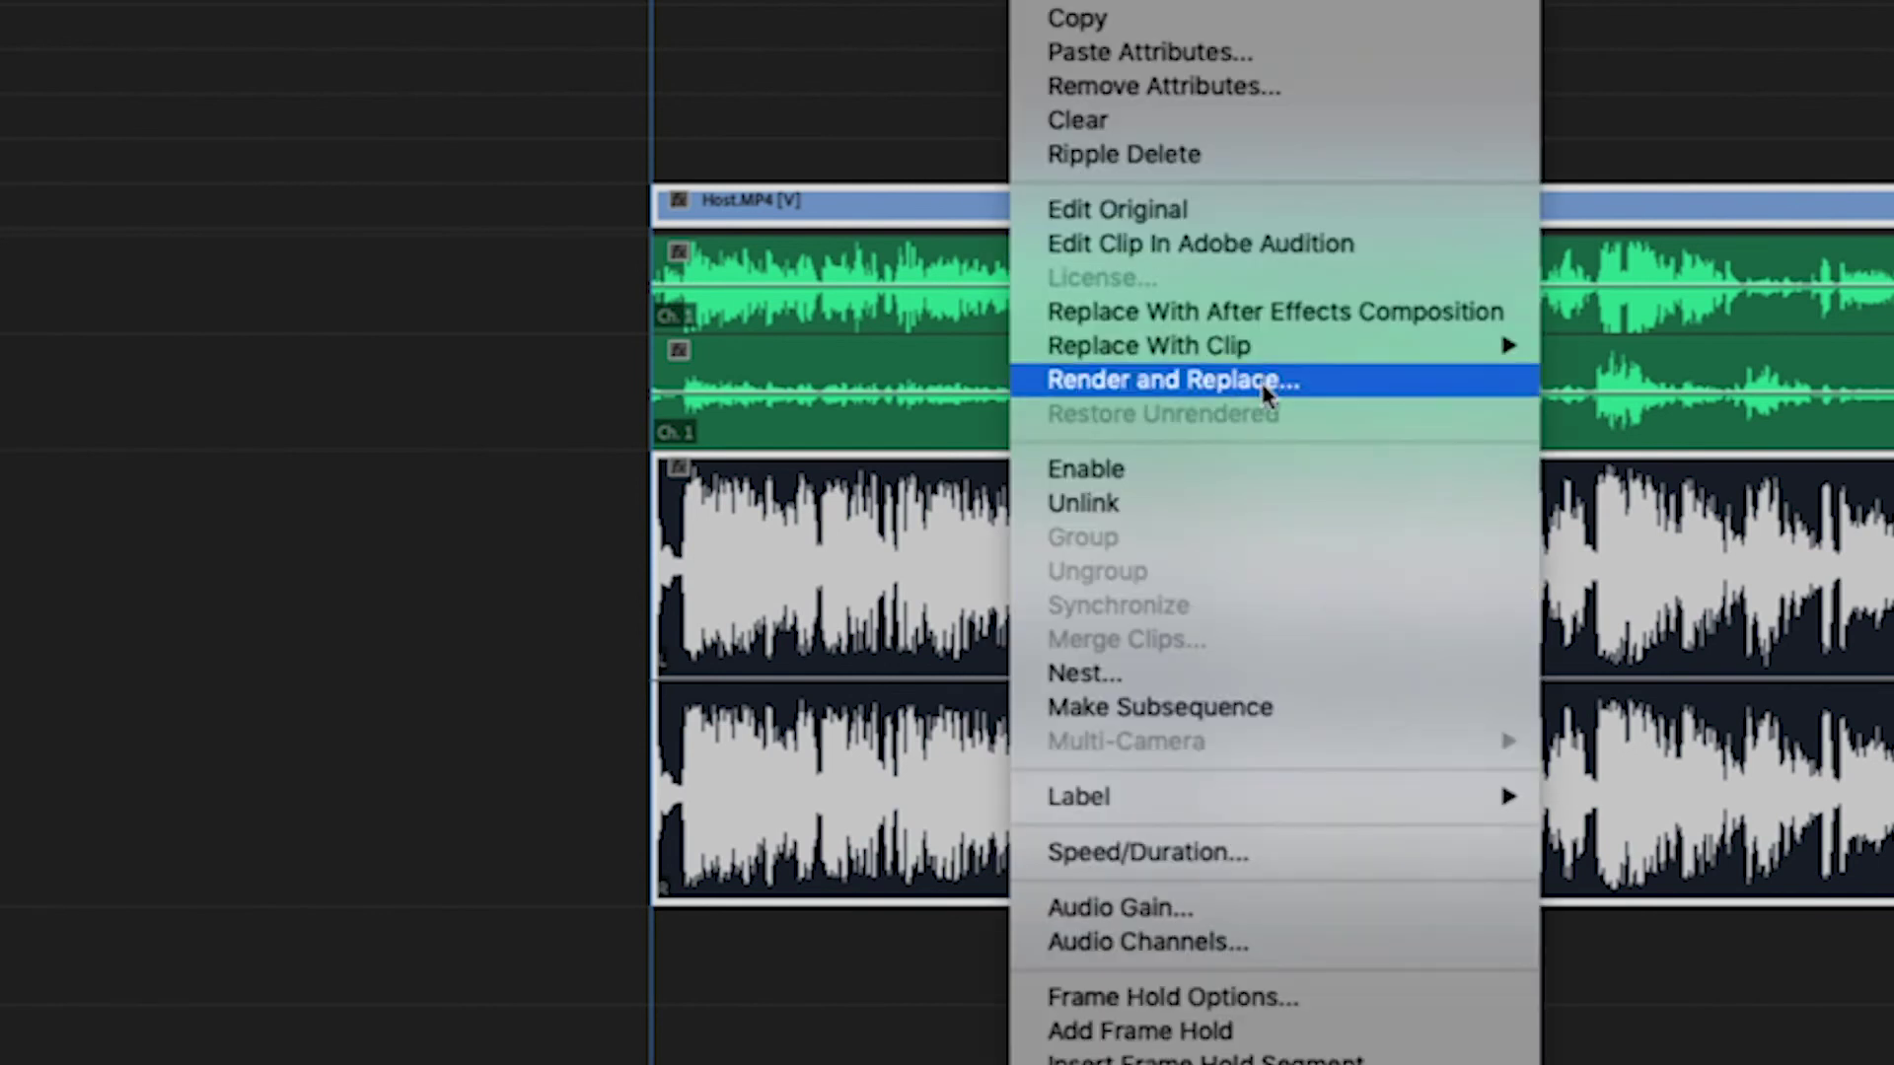
left_click(1257, 505)
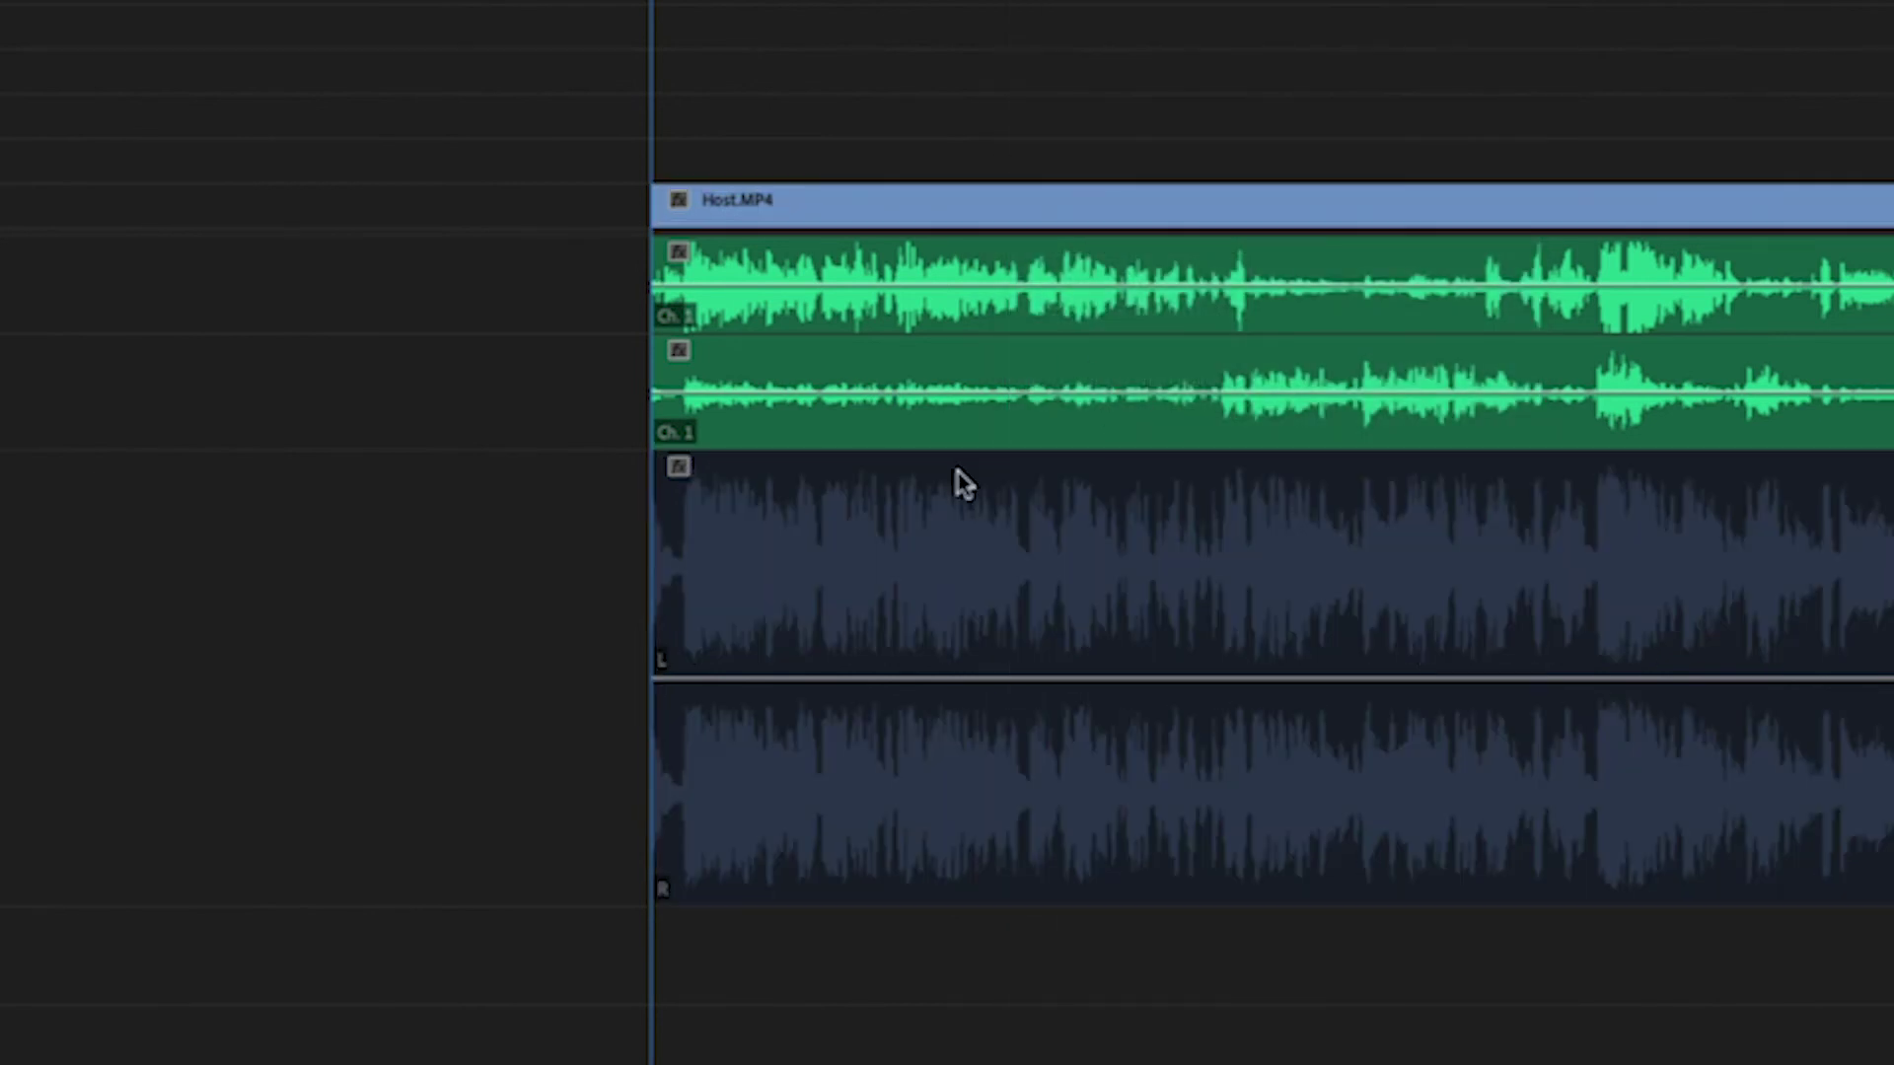
left_click(966, 529)
key("Delete")
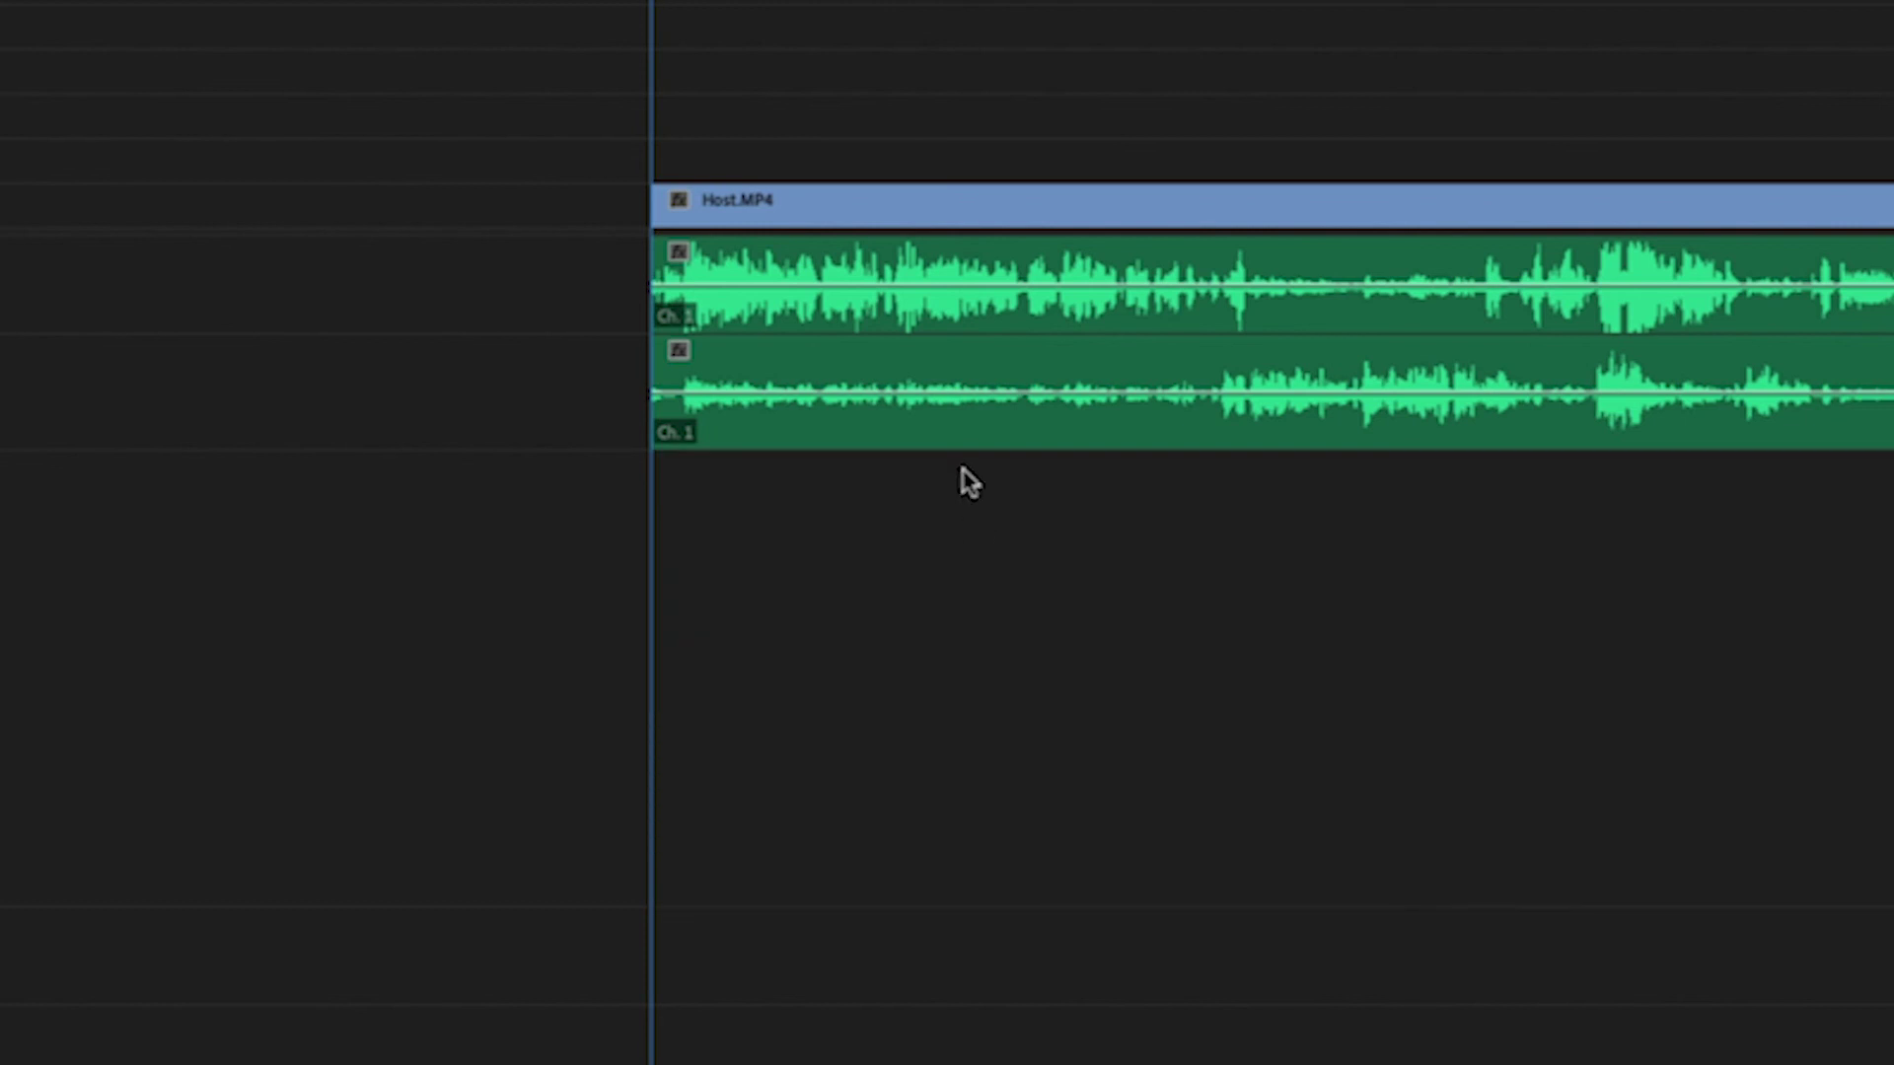
Link the Host.MP4 video with the recorder audio clips and confirm they move together.
left_click_drag(1100, 2, 966, 474)
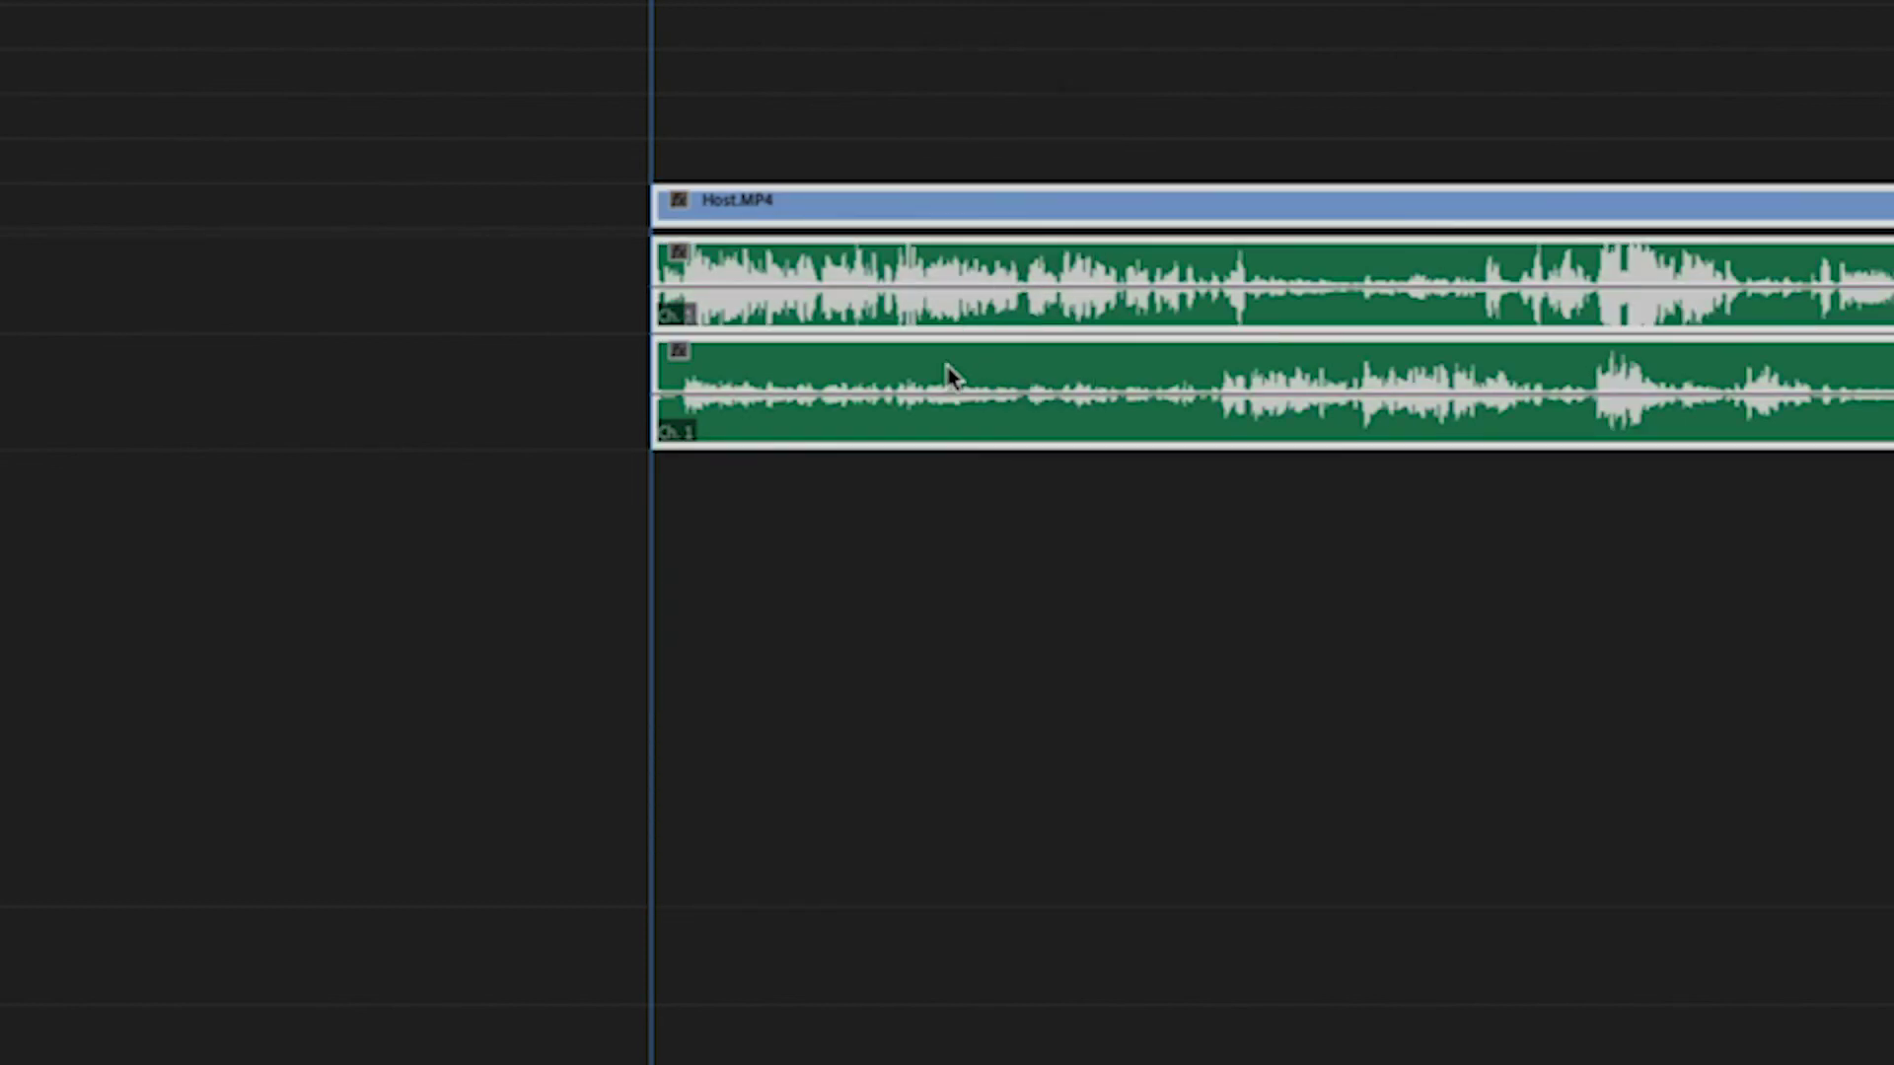
right_click(779, 213)
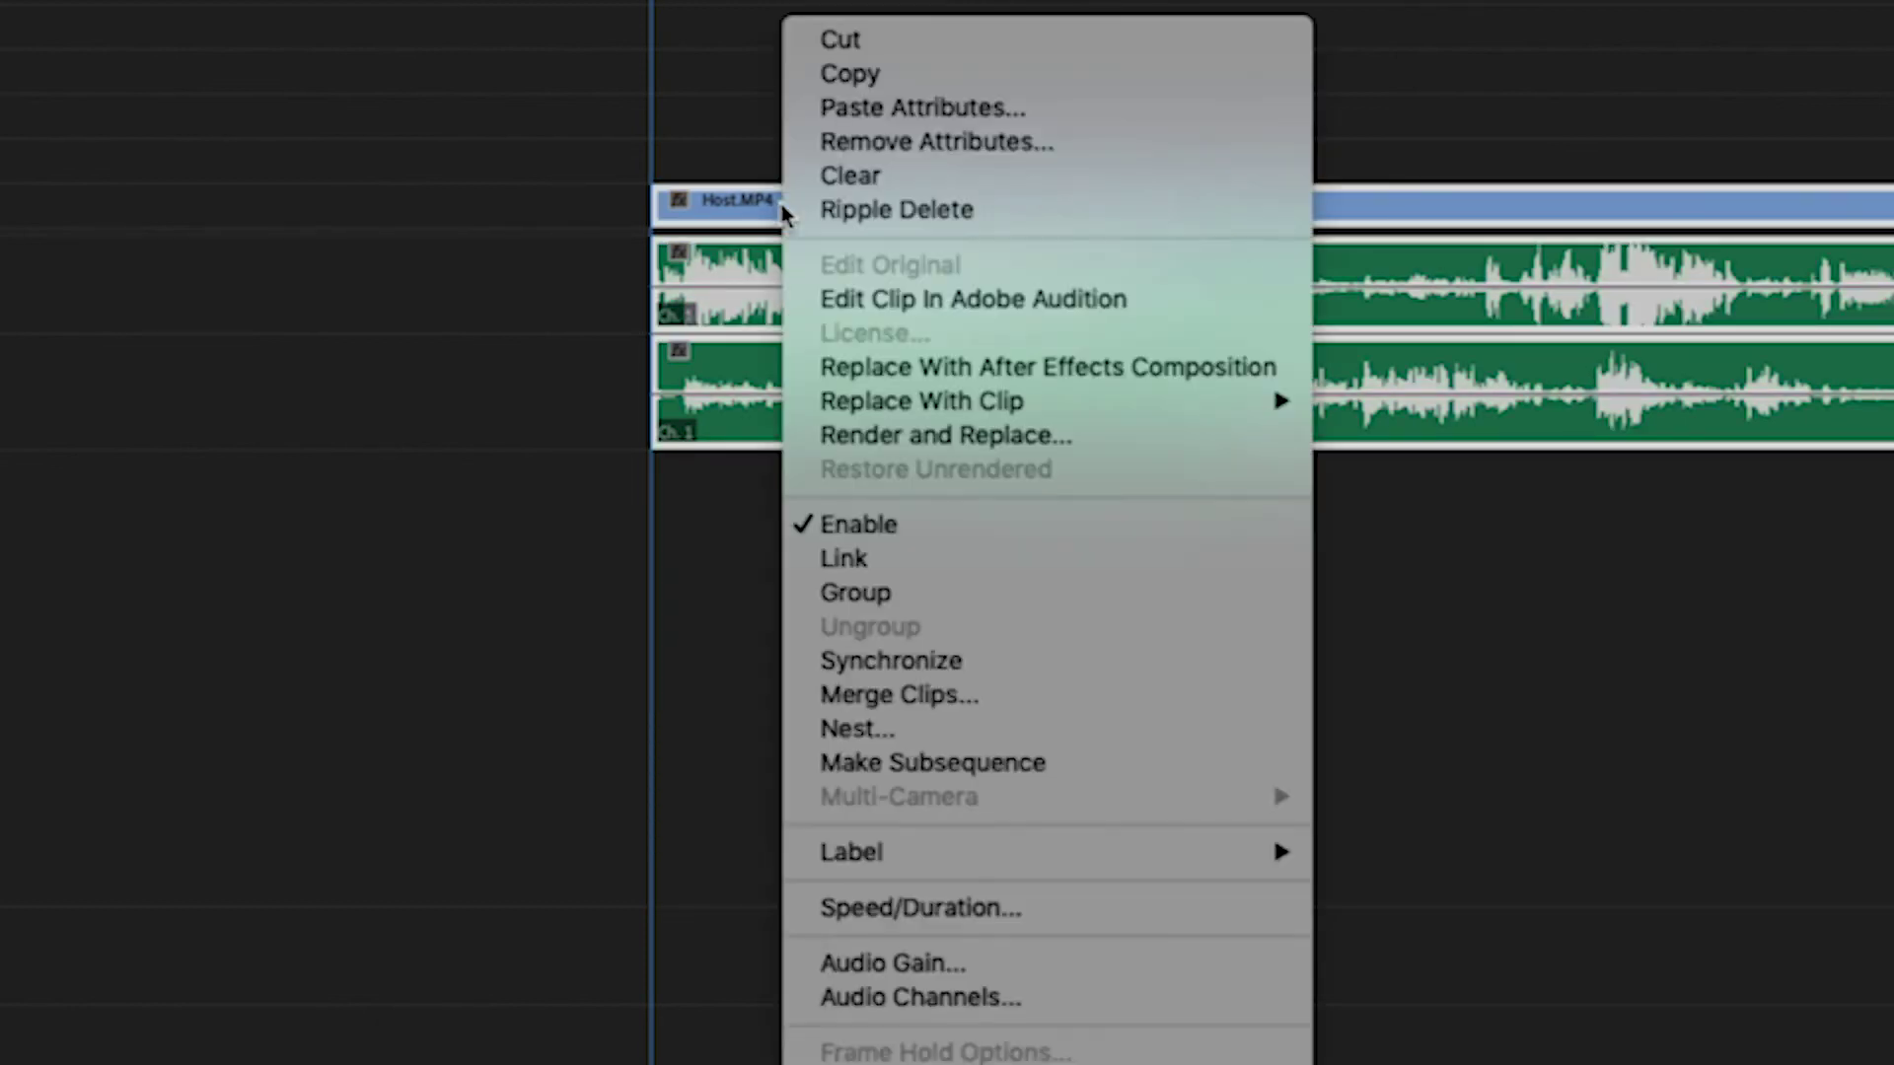
left_click(1095, 558)
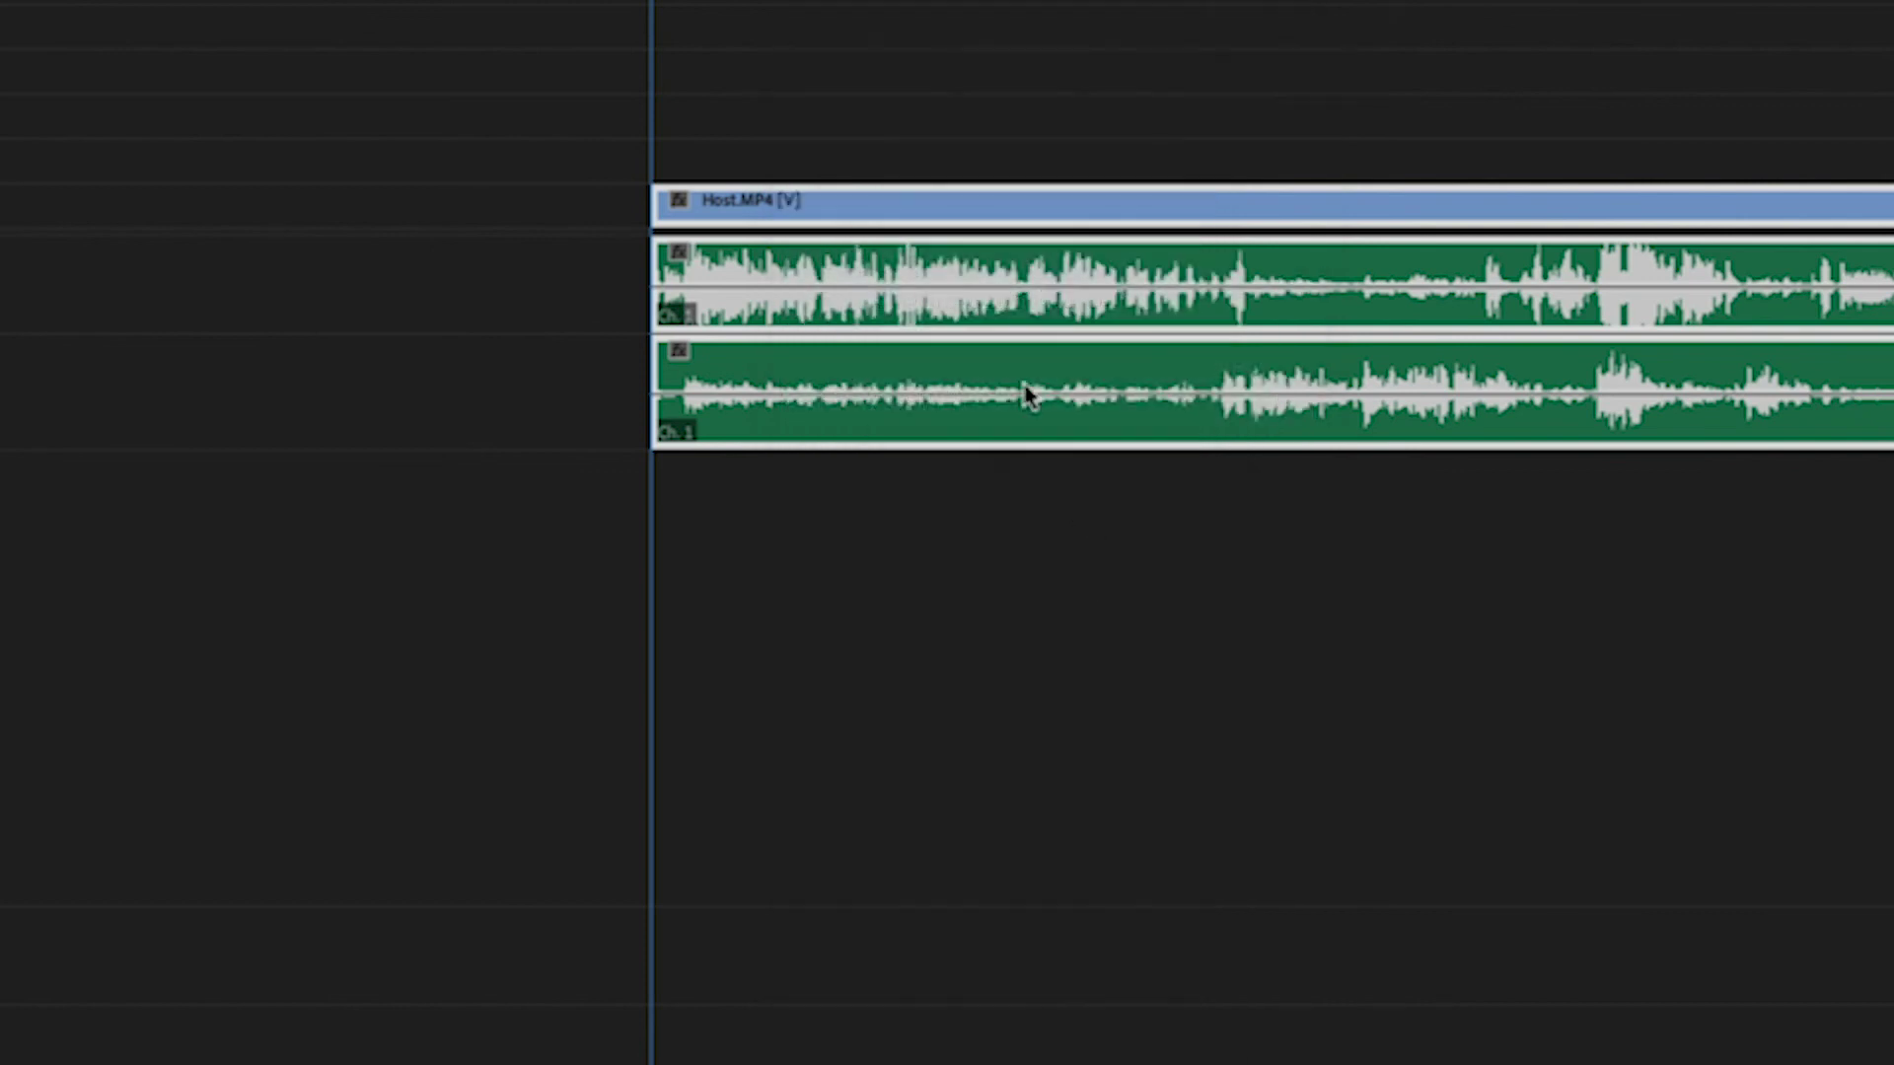
left_click_drag(520, 486, 55, 469)
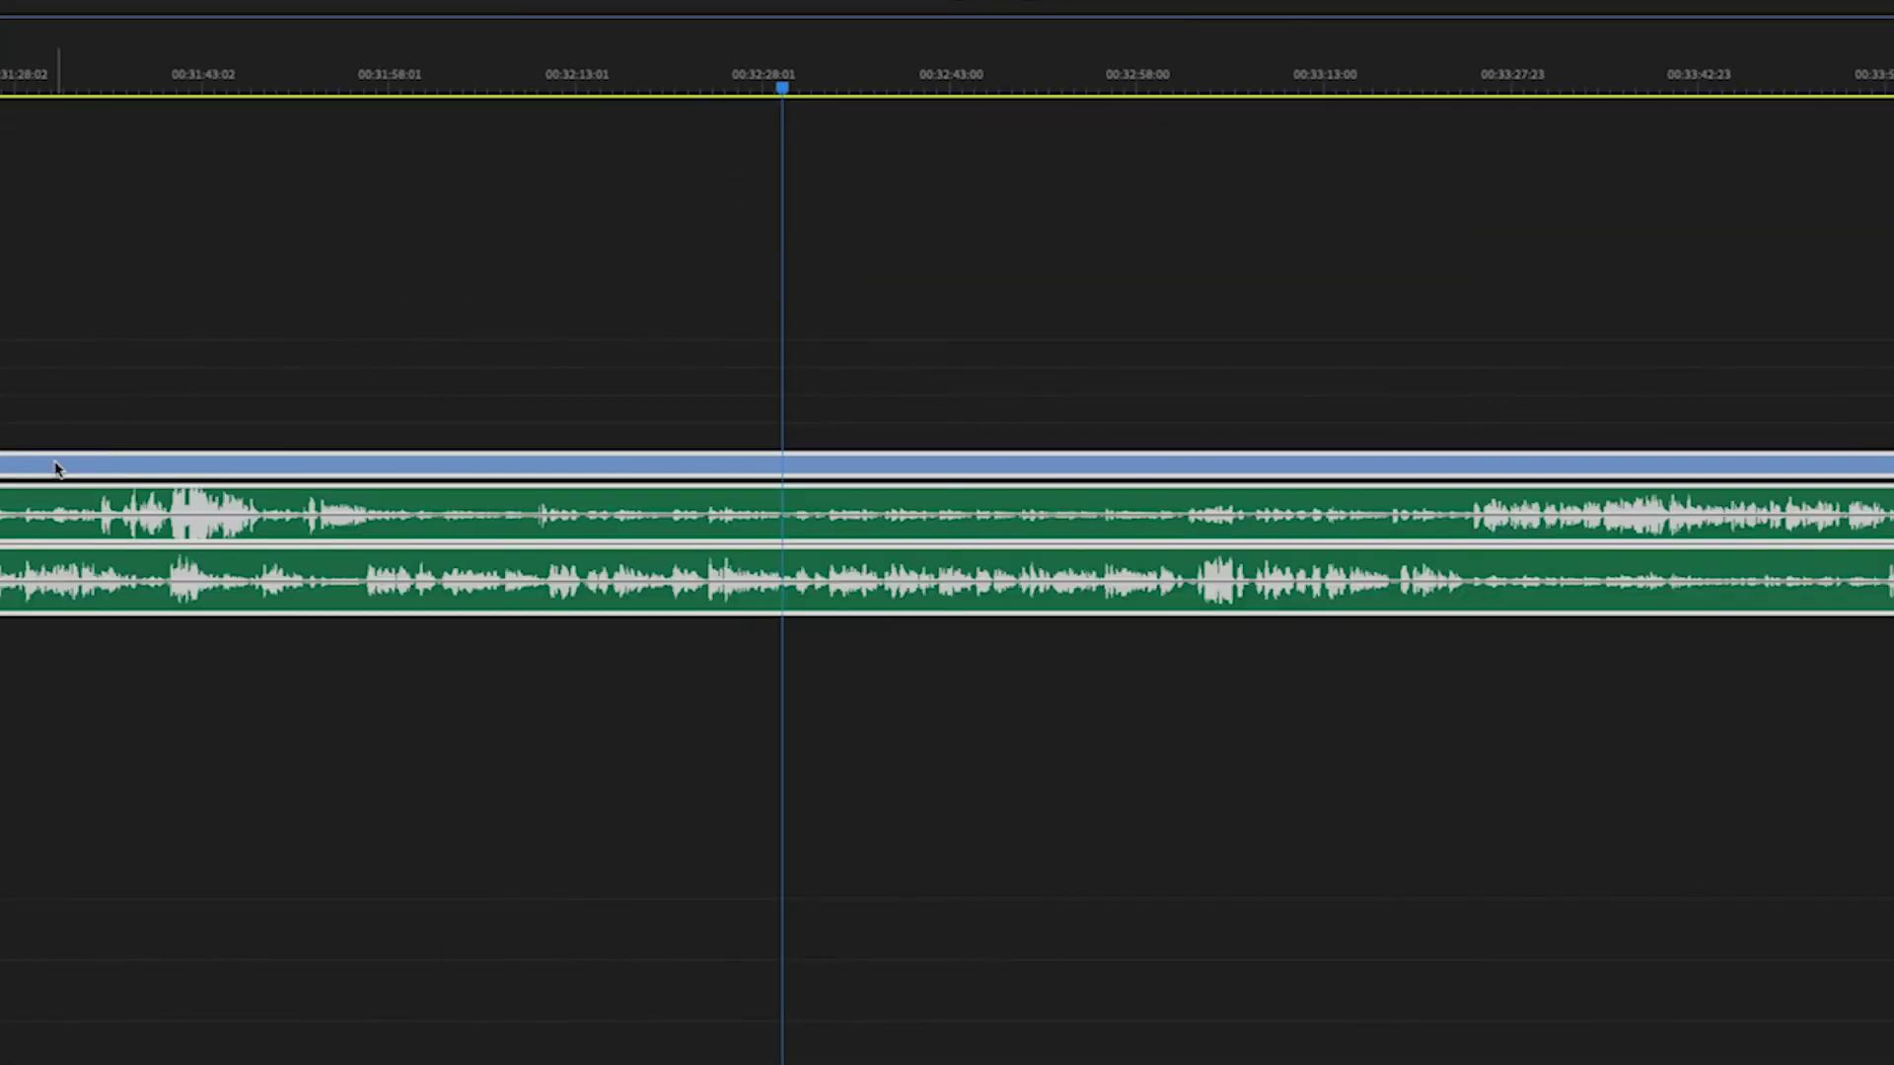